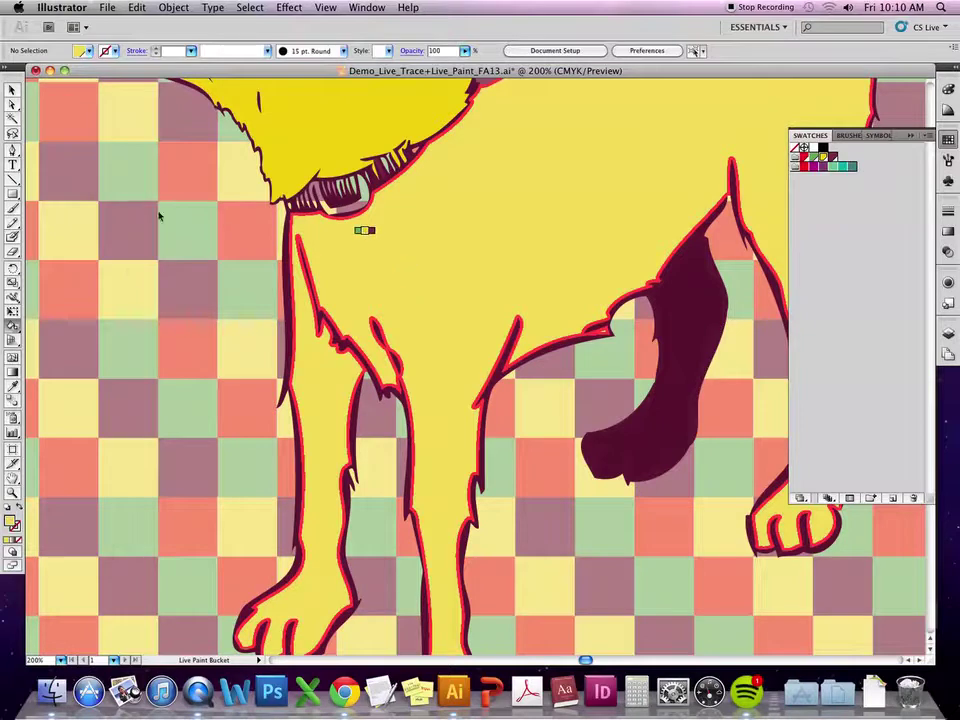
Recolor the dog's head with the dark teal swatch using Live Paint Selection, and deselect it.
left_click_drag(13, 326, 57, 362)
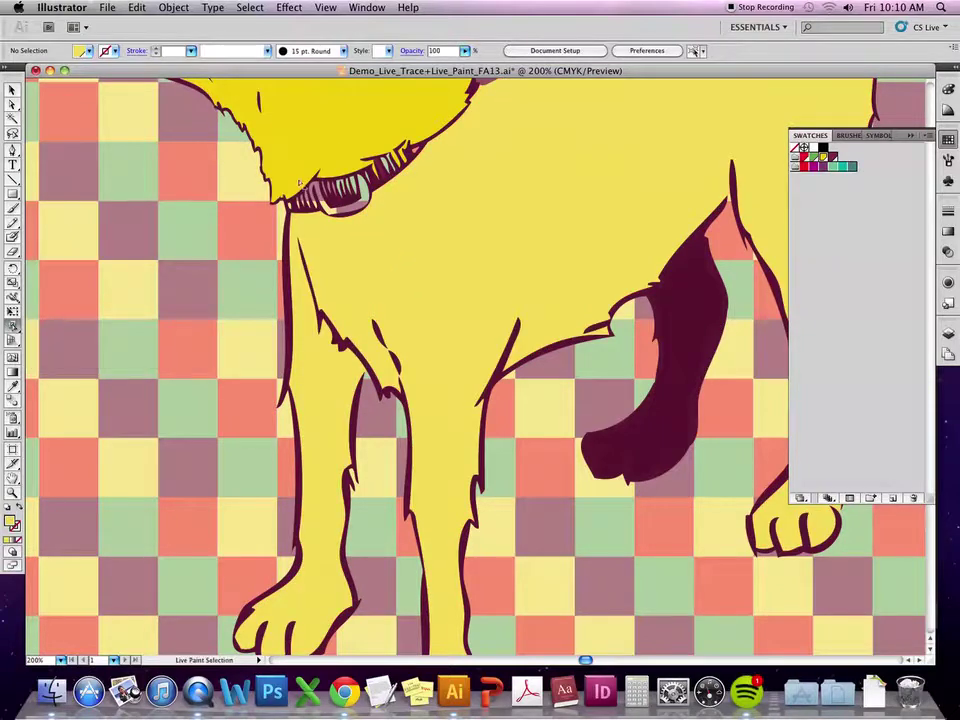
left_click(330, 141)
left_click_drag(502, 175, 506, 407)
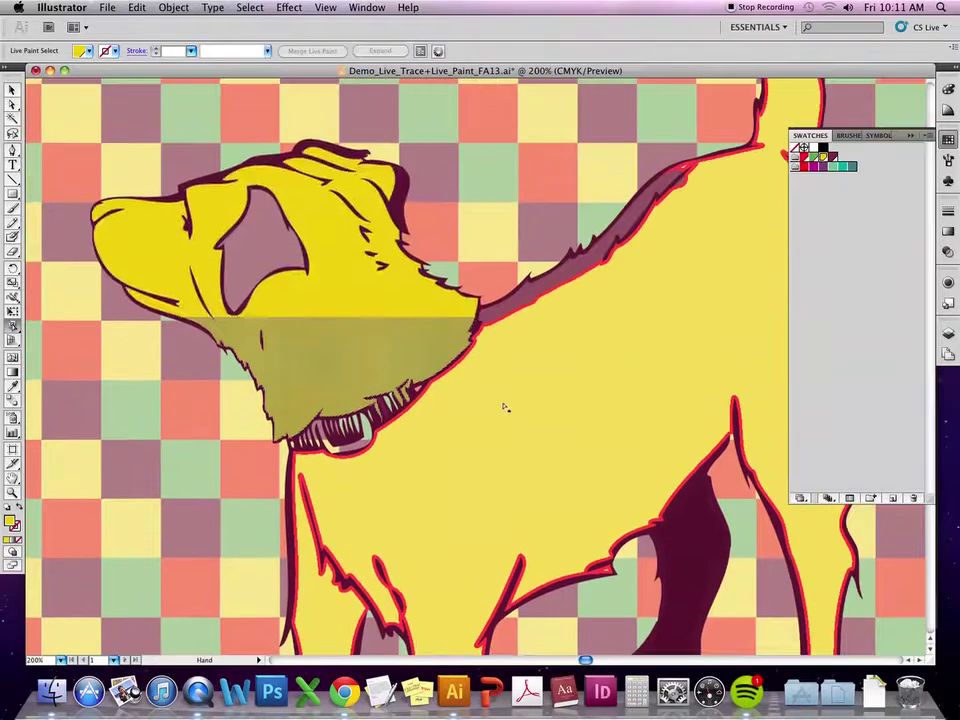
left_click(851, 167)
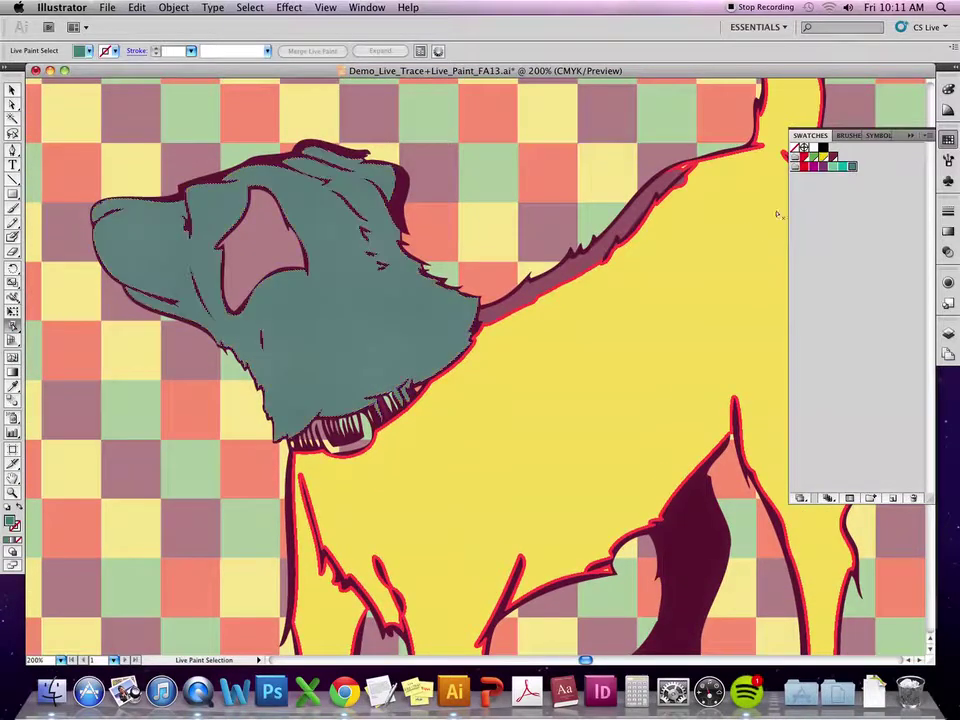
key("v")
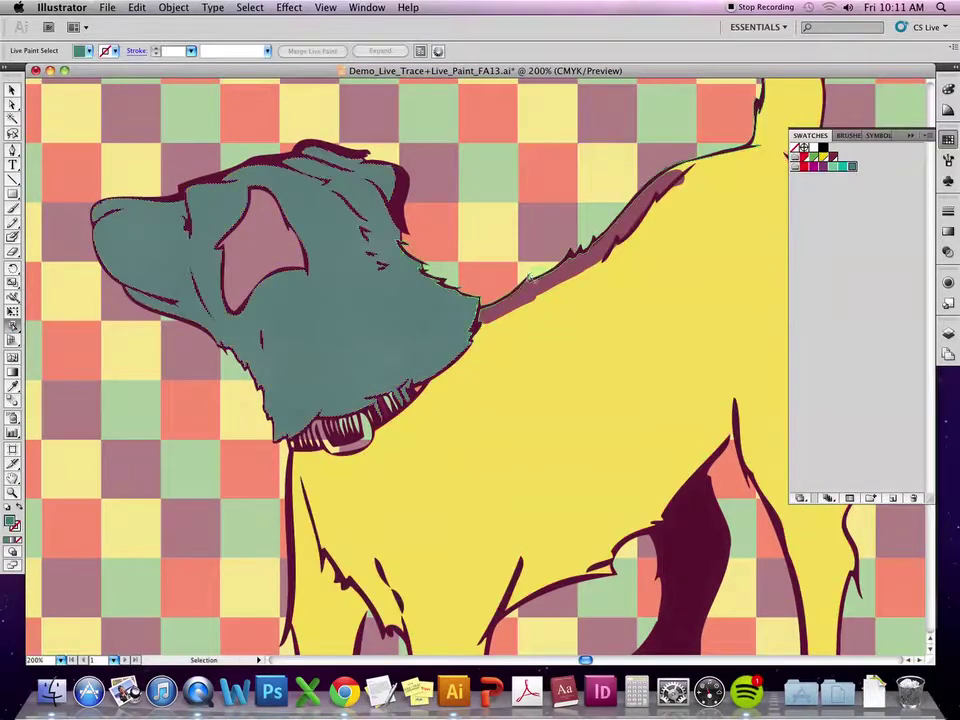
key("super+shift+a")
key("v")
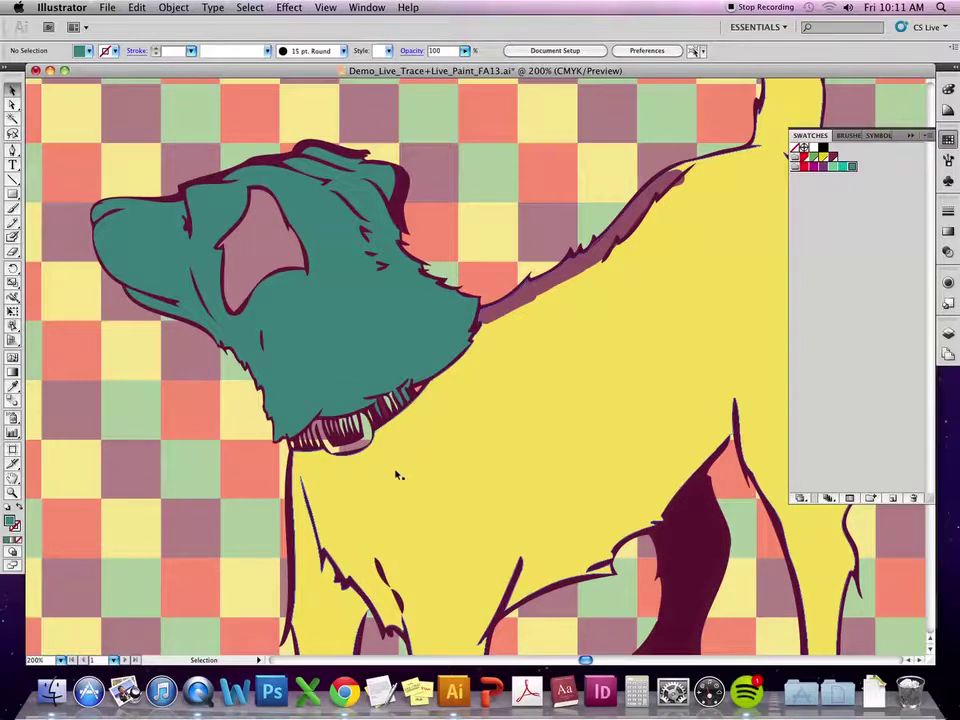
Fill the dog's head and body Live Paint areas with the dark maroon swatch.
left_click(512, 465)
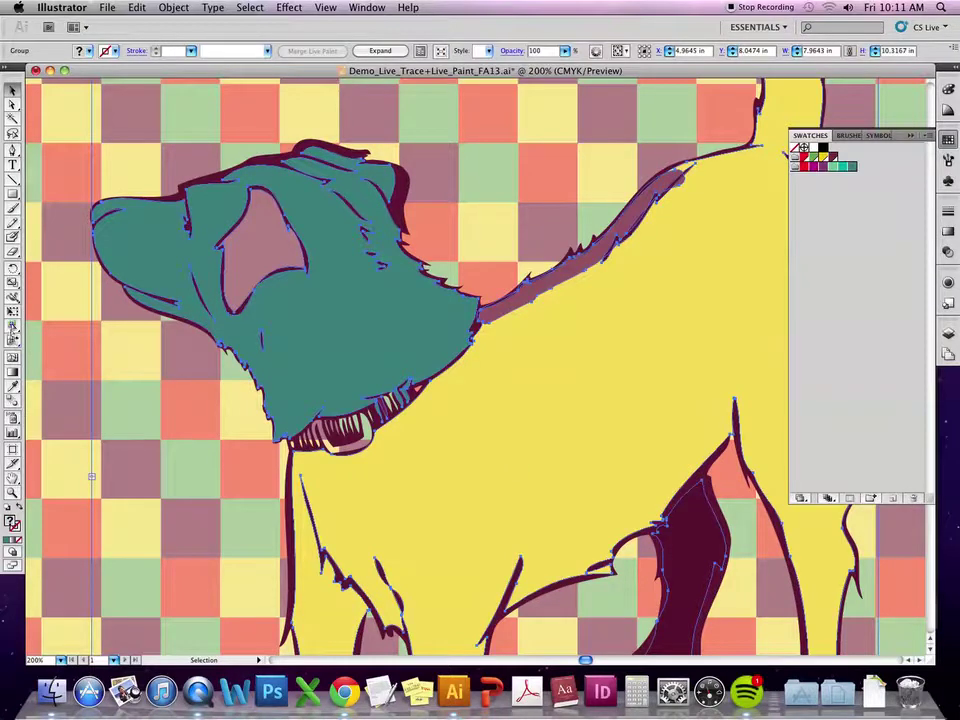
key("shift+l")
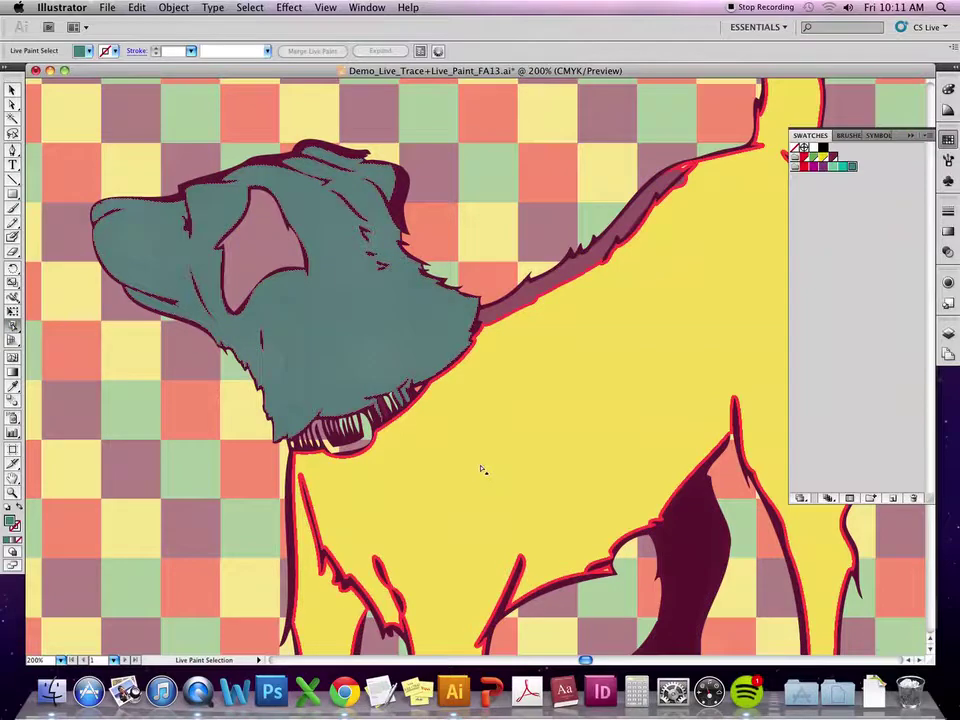
left_click(497, 467)
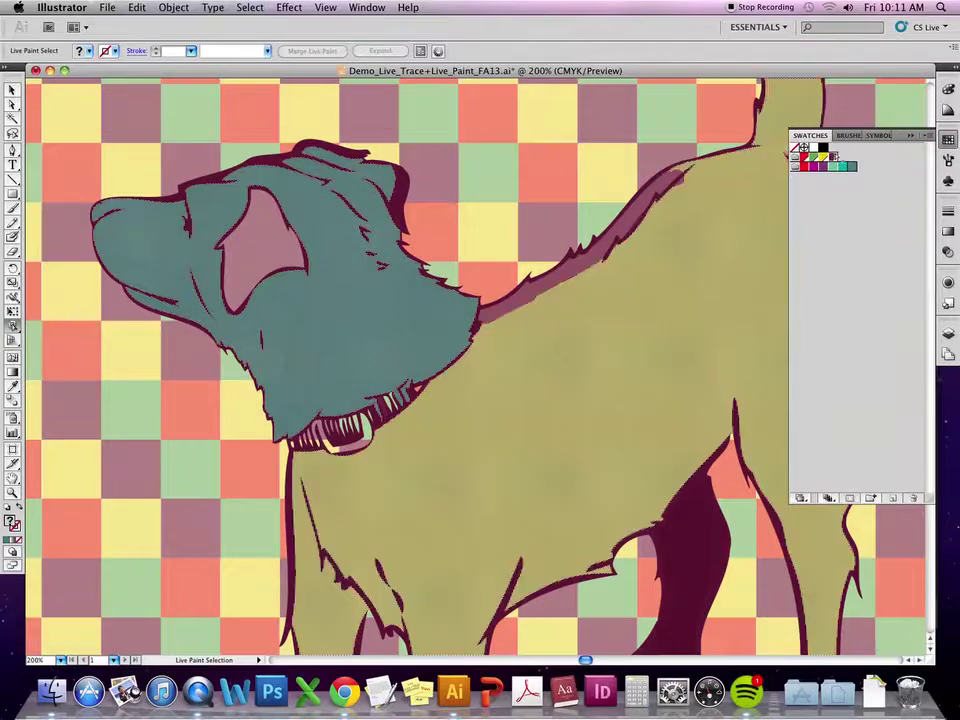
left_click(831, 167)
left_click(12, 89)
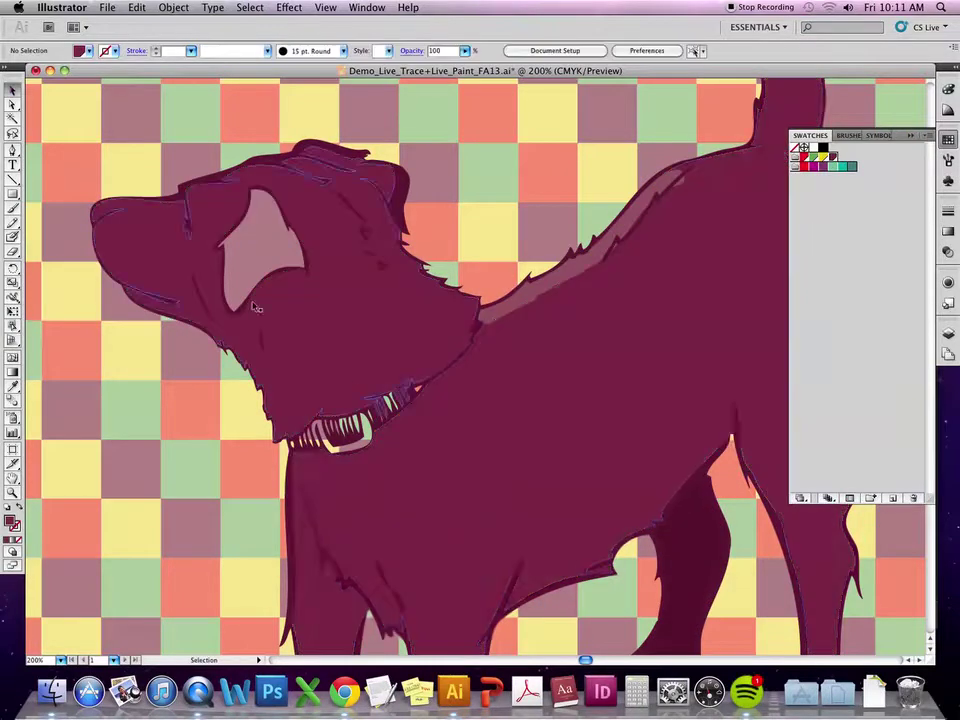
Expand the dog's Live Paint group into regular paths and deselect it.
left_click(440, 455)
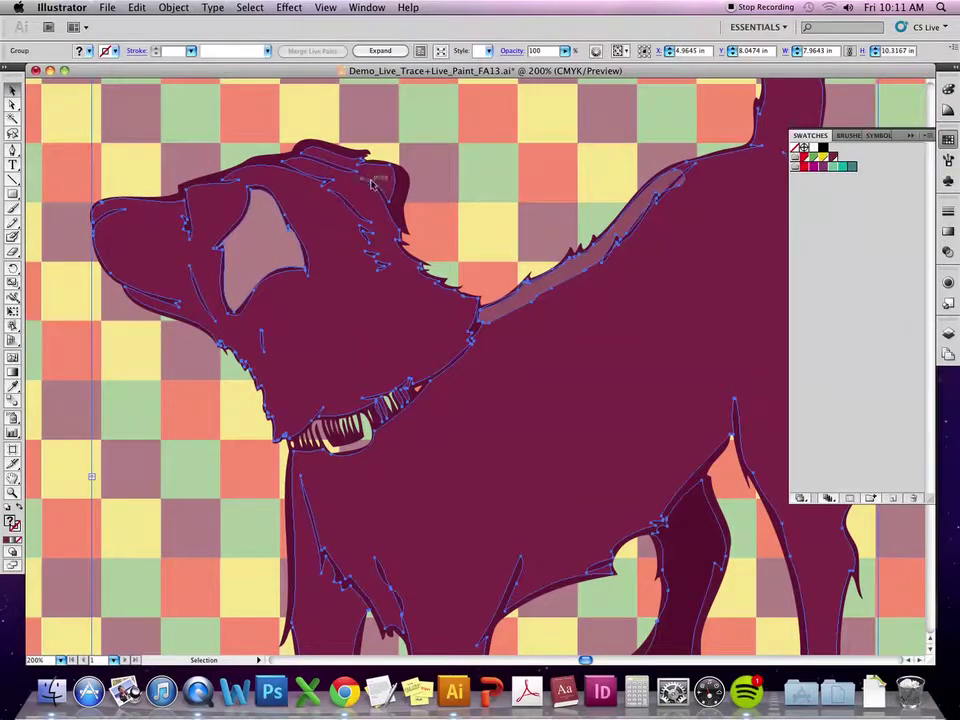
left_click(380, 51)
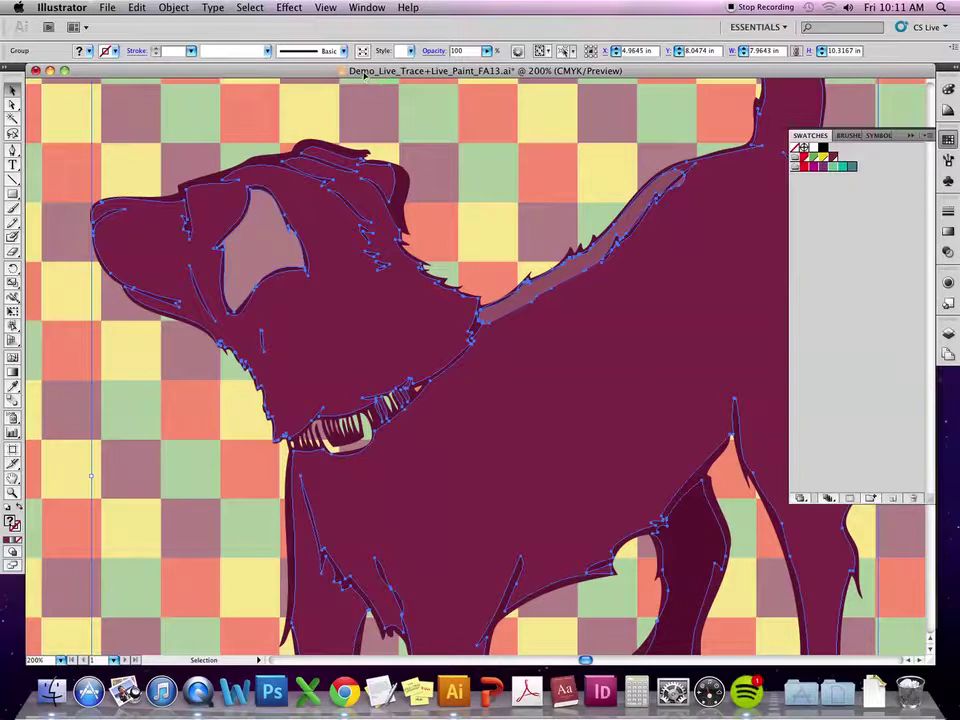
left_click(437, 383)
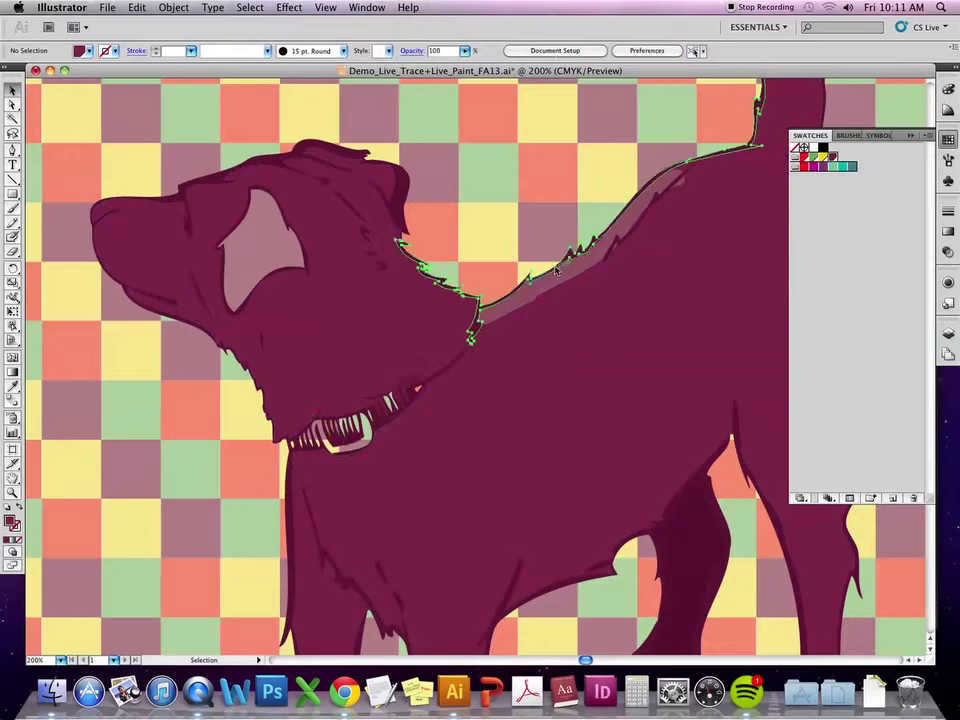
Locate the back outline's layer, hide the outlines on Layer 3 and hide the checkered background on Layer 4.
left_click(558, 268)
left_click(949, 338)
left_click(949, 336)
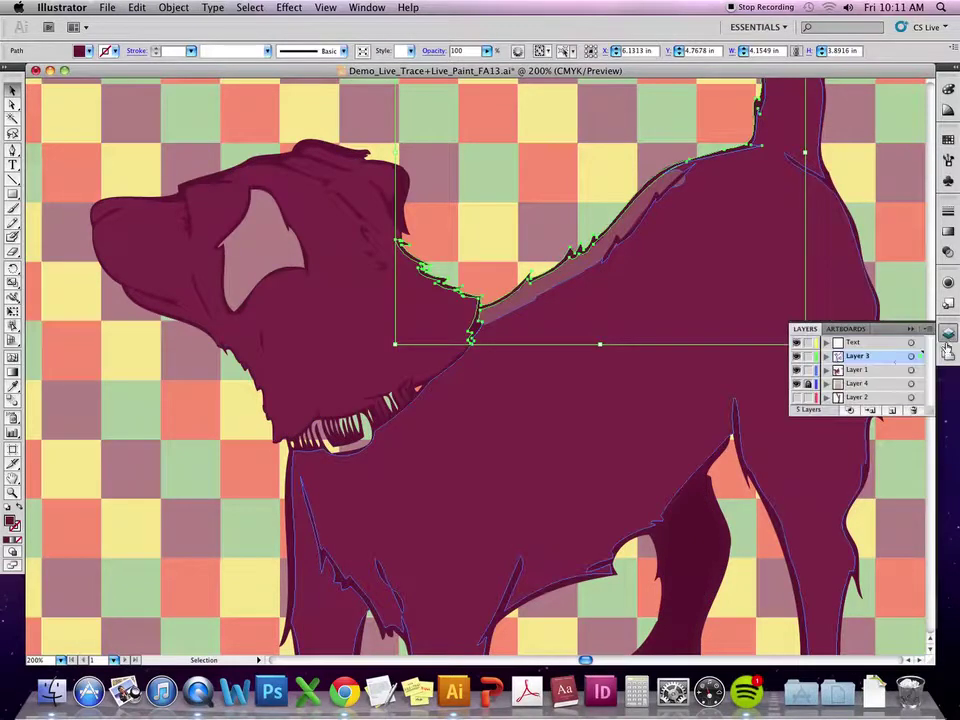
left_click(796, 360)
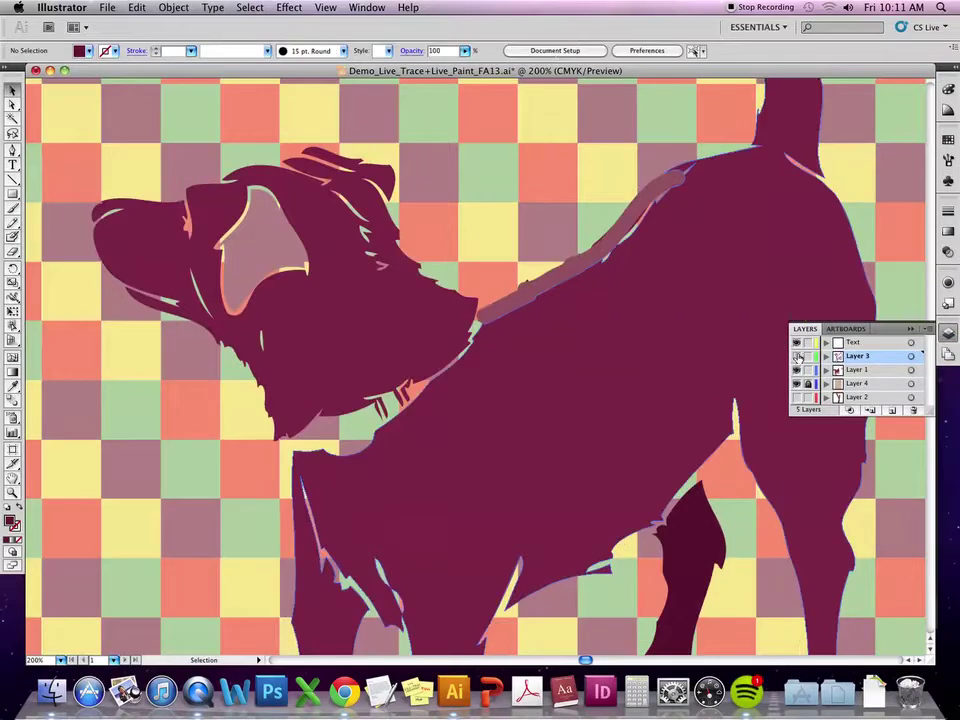
left_click(798, 357)
left_click(798, 357)
left_click(799, 357)
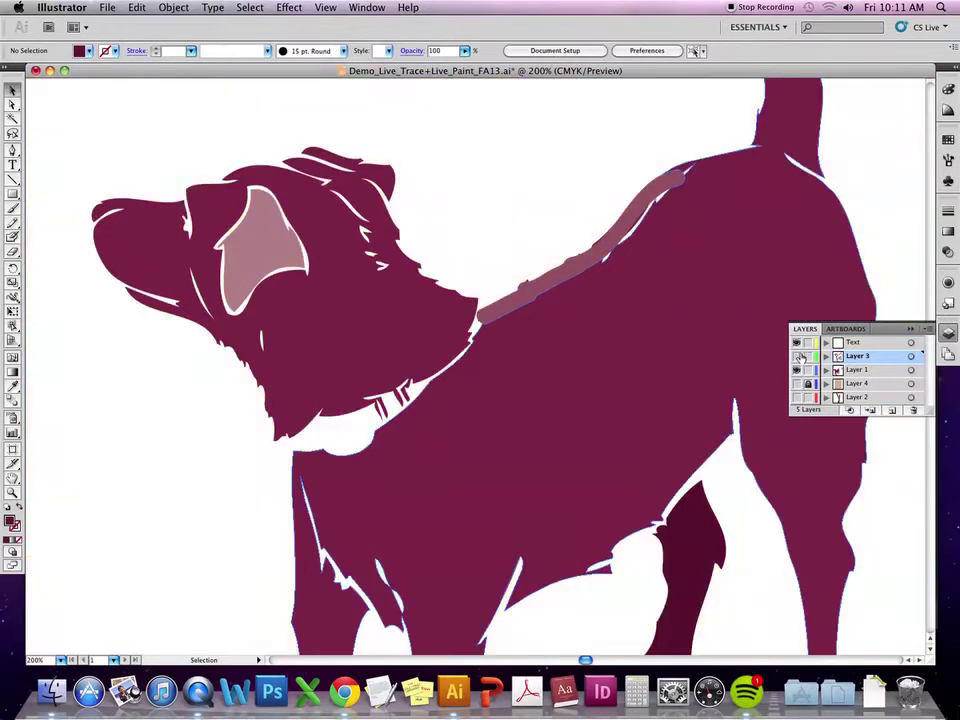
Compare the color fills with the linework by toggling layer visibility, leaving Layer 3 and Layer 1 shown.
left_click(797, 368)
left_click(798, 368)
left_click(797, 368)
left_click(797, 367)
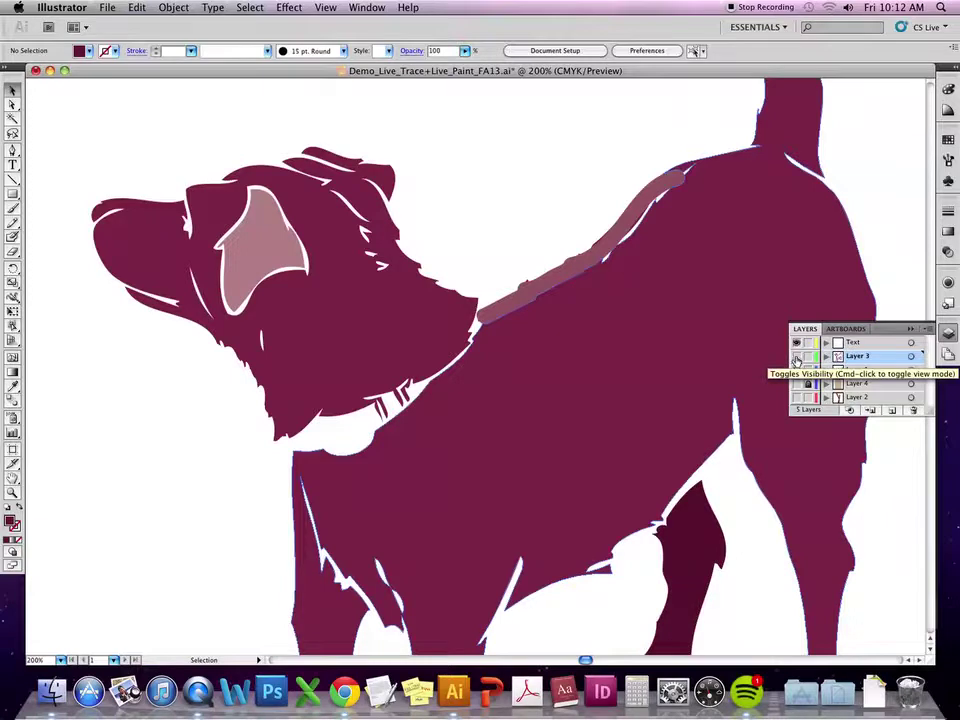
left_click(797, 367)
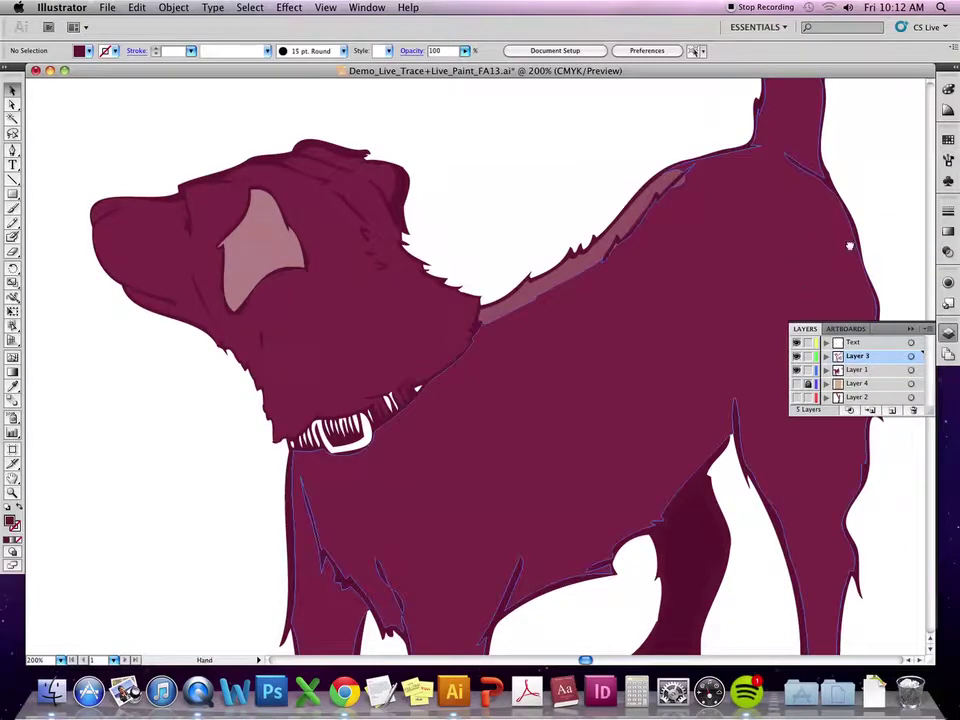
Check the color settings of the maroon swatch used on the dog, with the head enlarged to 400%.
left_click_drag(845, 243, 881, 291)
left_click_drag(523, 326, 688, 355)
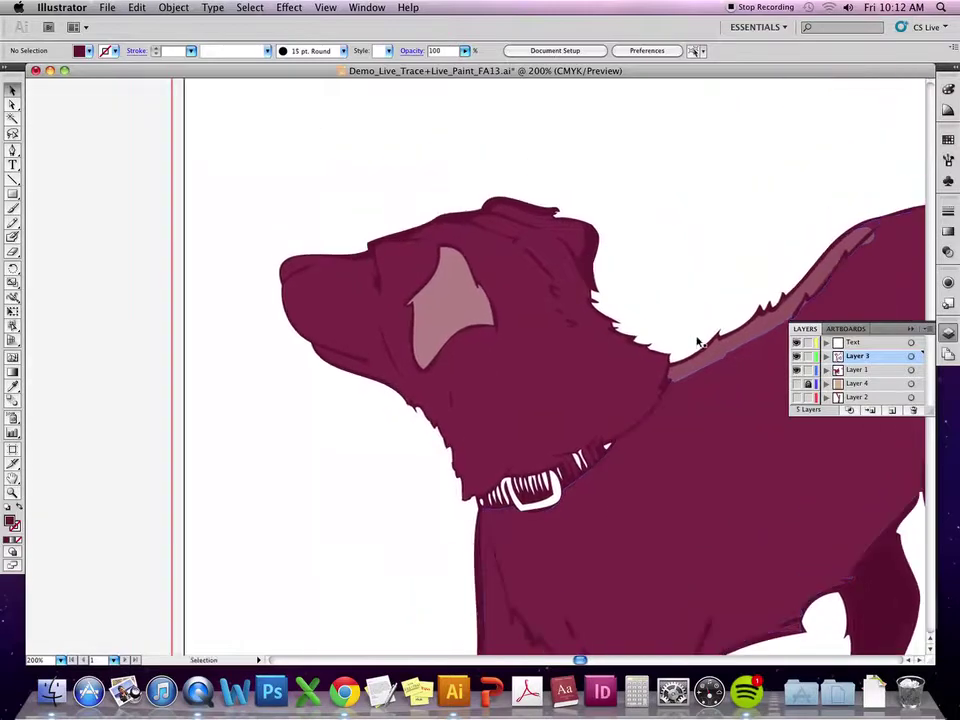
key("super+equal")
key("super+equal")
scroll(667, 300, "up", 5)
scroll(786, 251, "left", 2)
left_click(948, 139)
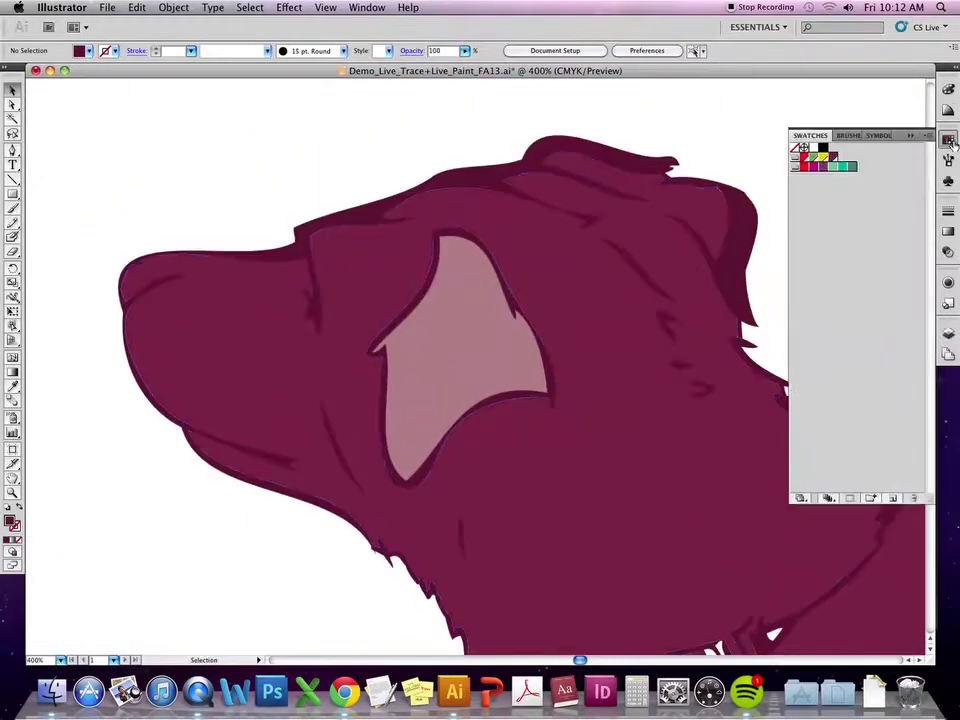
double_click(834, 158)
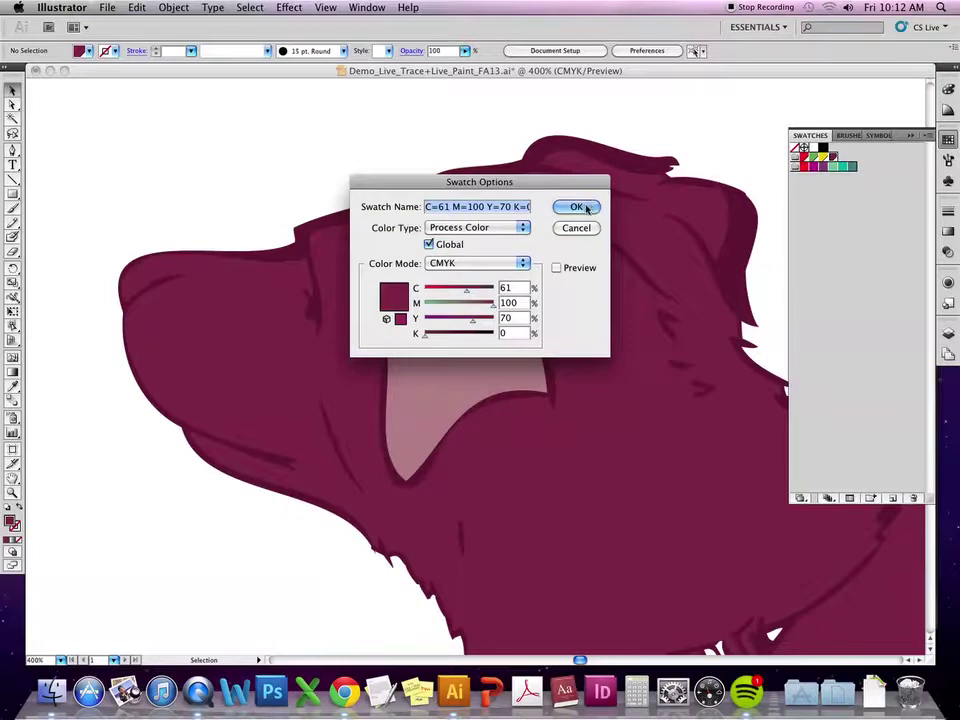
left_click(578, 207)
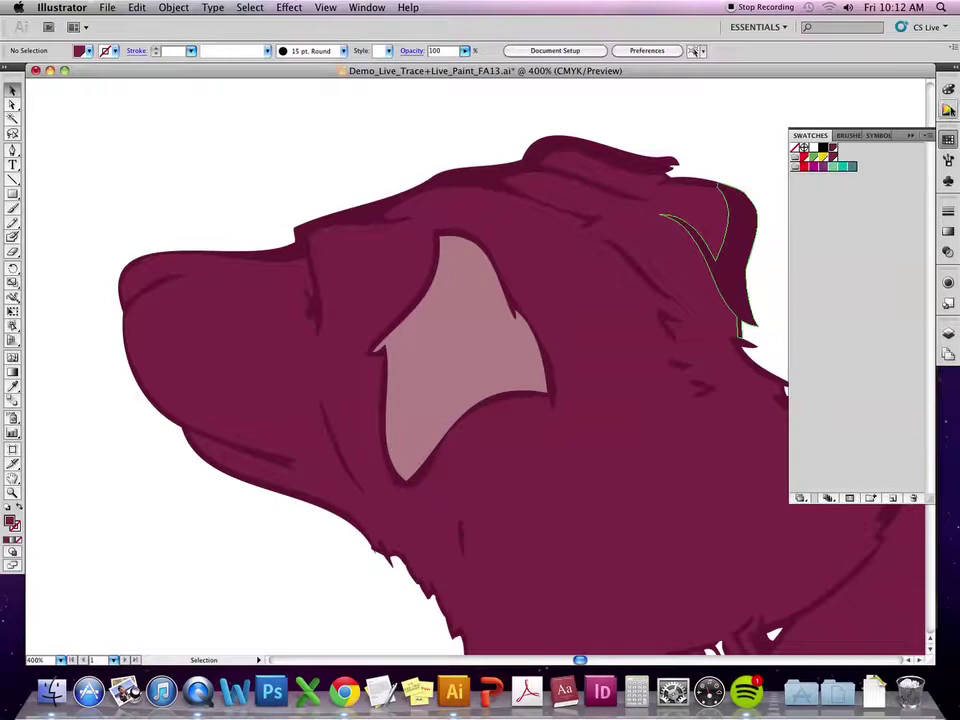
Try lightening the global maroon swatch in HSB mode with saturation 55% and brightness 79%, and undo the change.
double_click(833, 150)
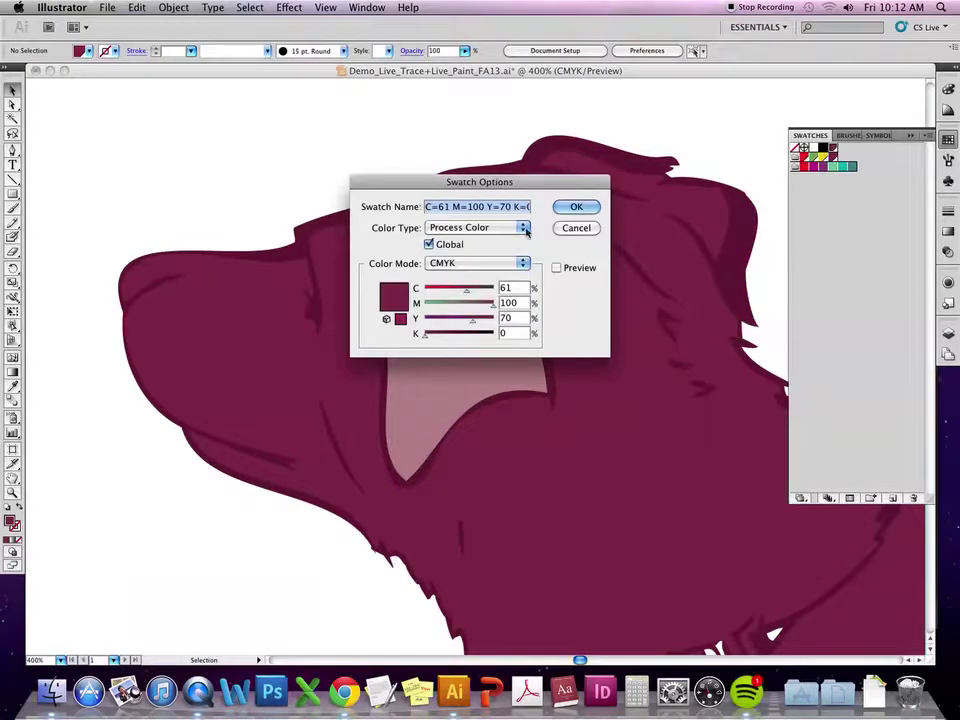
left_click(521, 263)
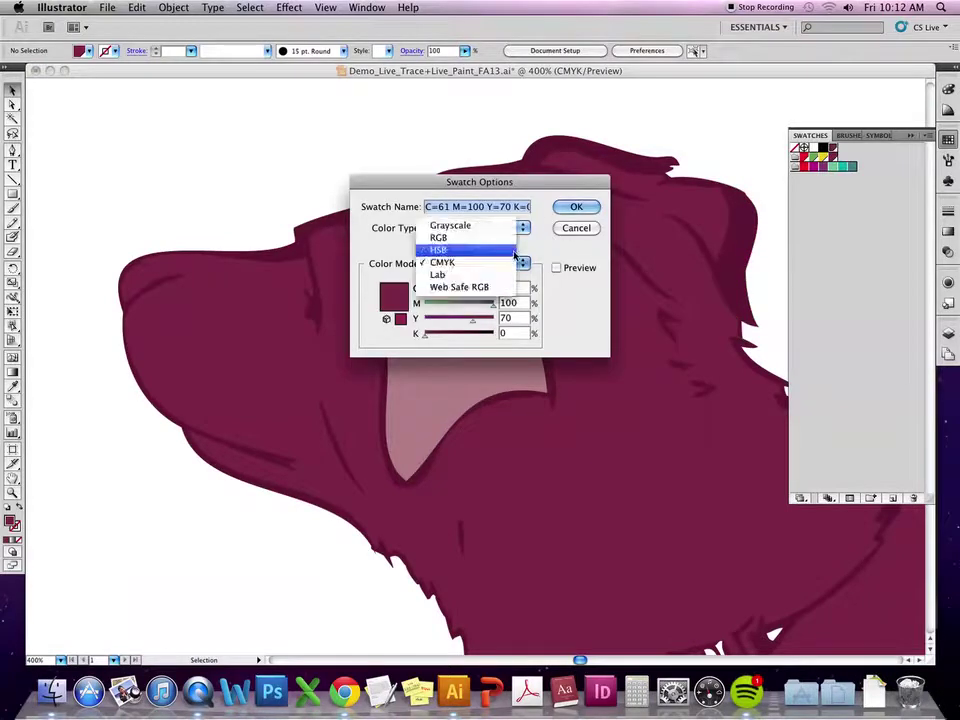
left_click(452, 249)
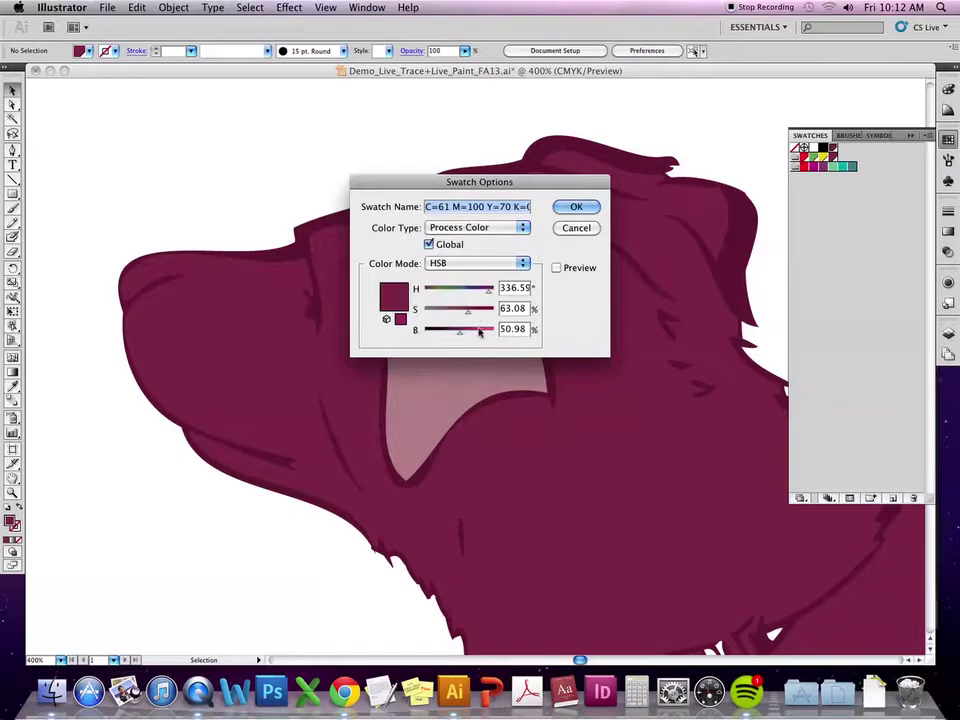
mouse_move(459, 332)
left_mouse_down()
mouse_move(477, 335)
mouse_move(462, 313)
left_mouse_up()
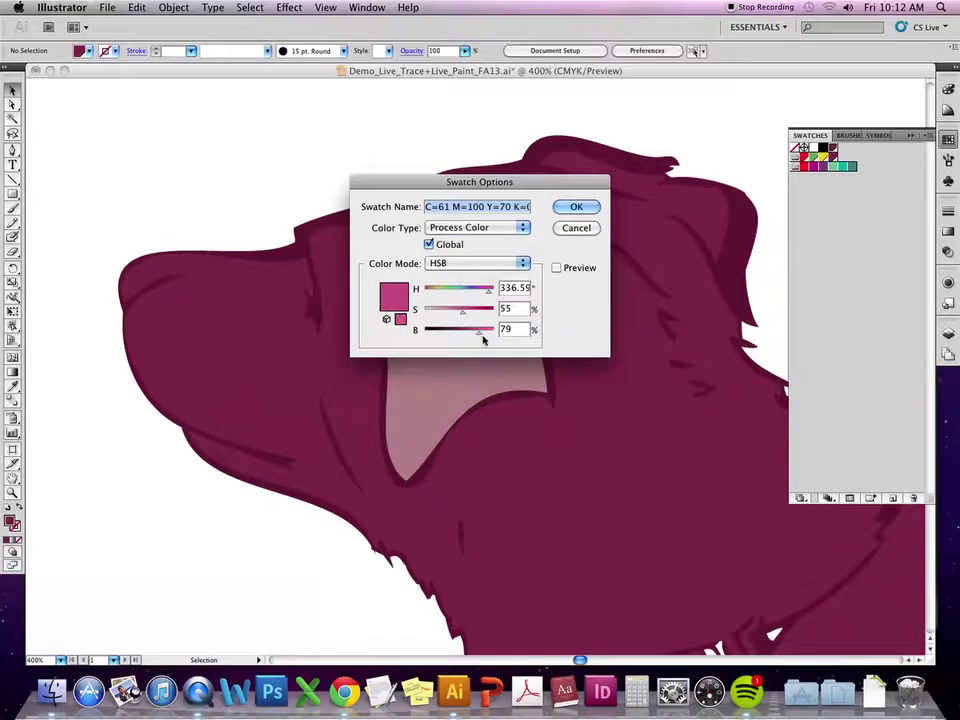
left_click(576, 206)
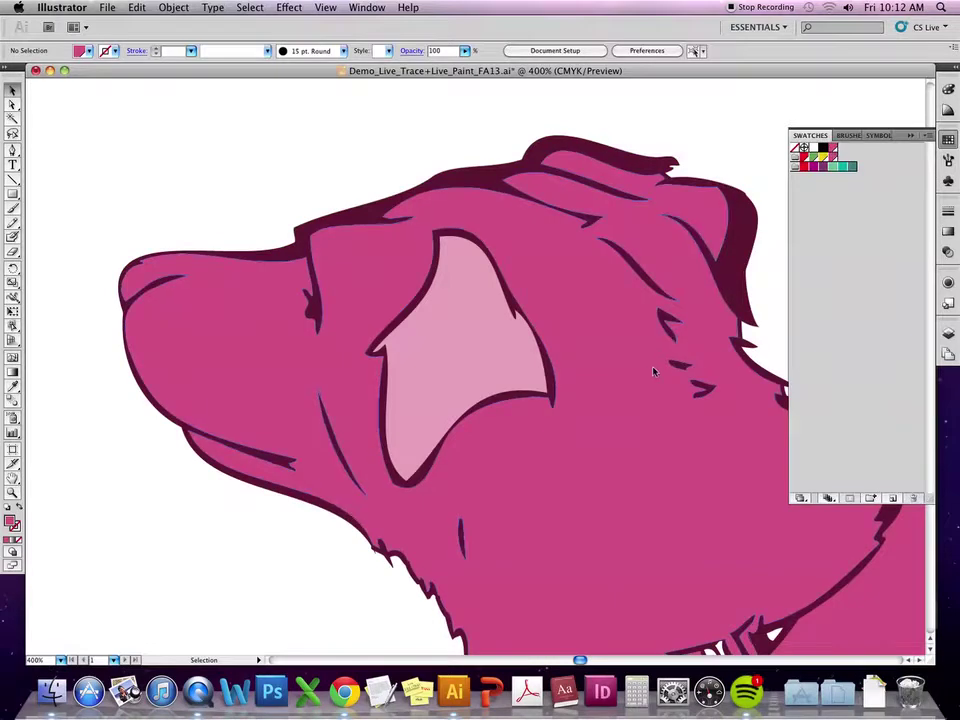
key("super+z")
key("super+shift+a")
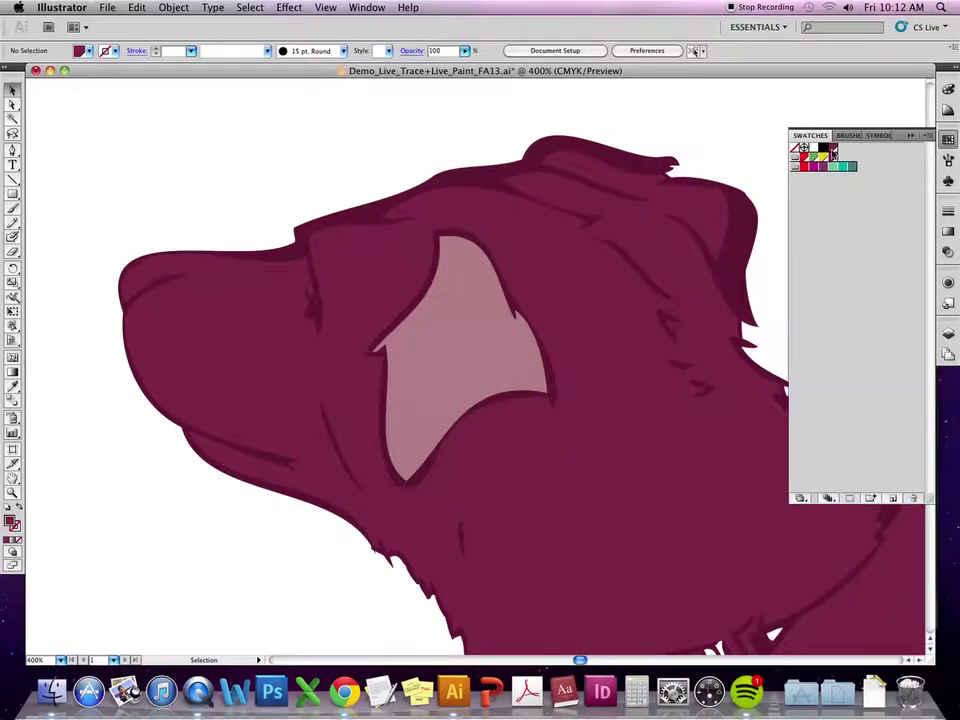
Create a new global process color swatch from the maroon with C=61 M=100 Y=70 K=0.
double_click(833, 150)
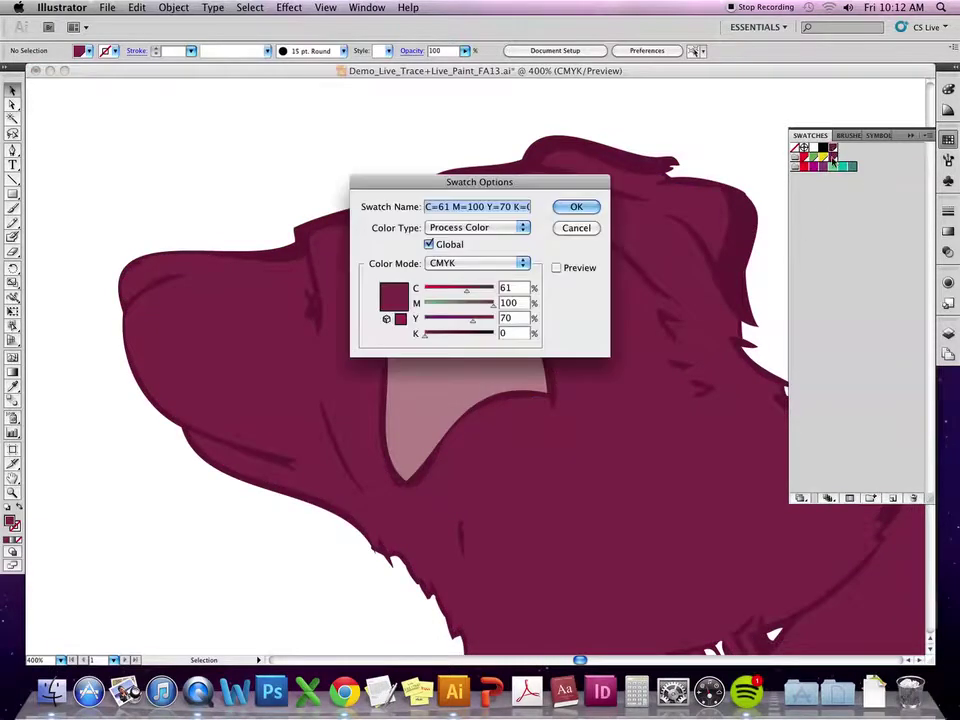
left_click(588, 207)
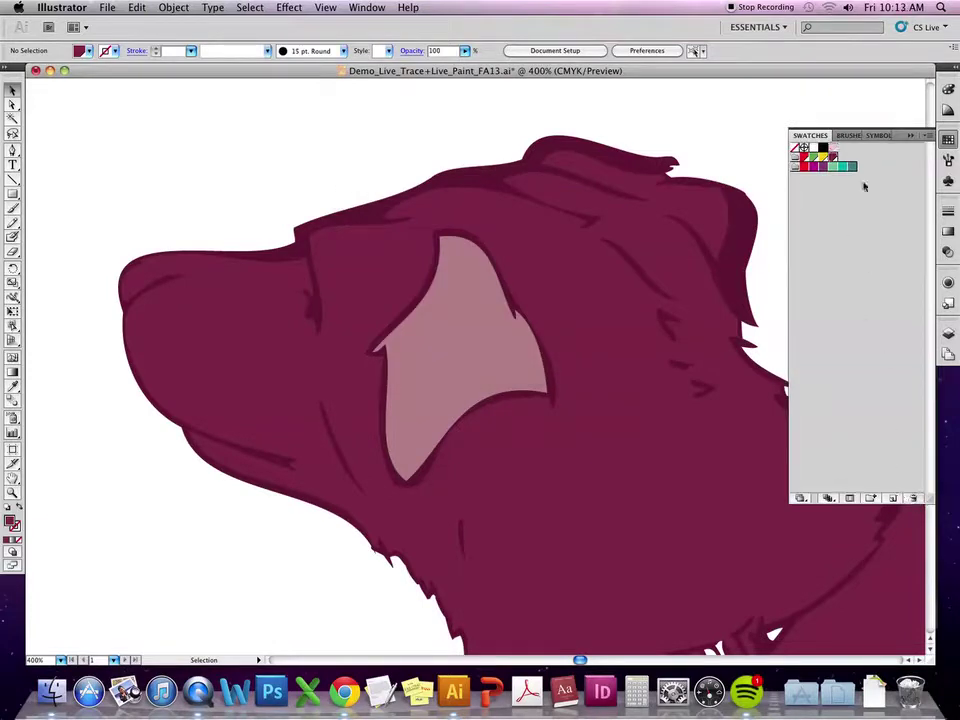
left_click(926, 135)
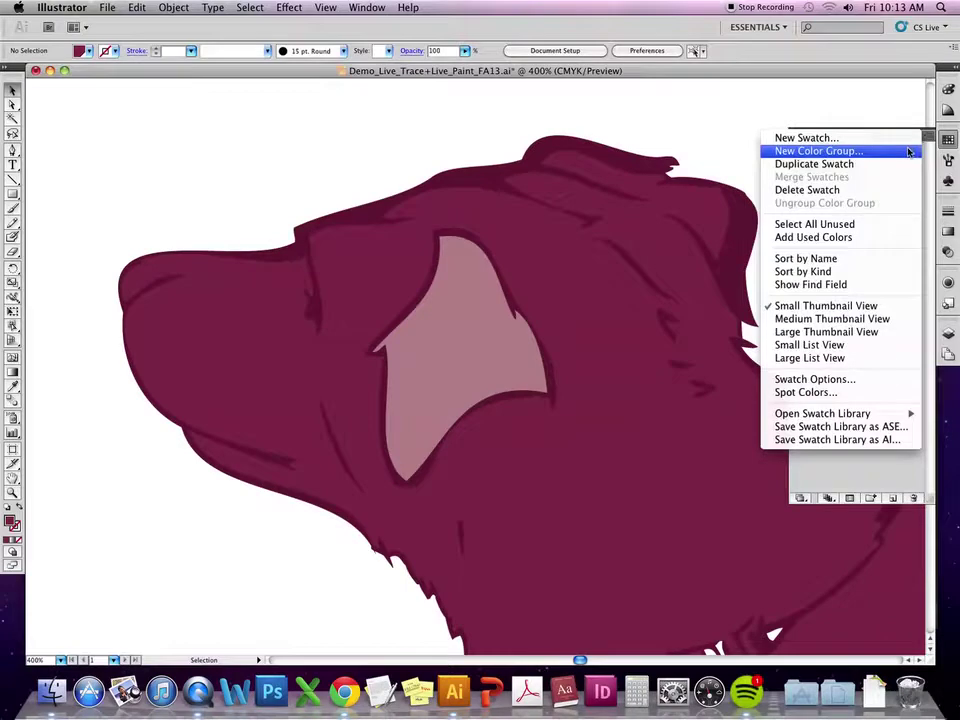
left_click(901, 141)
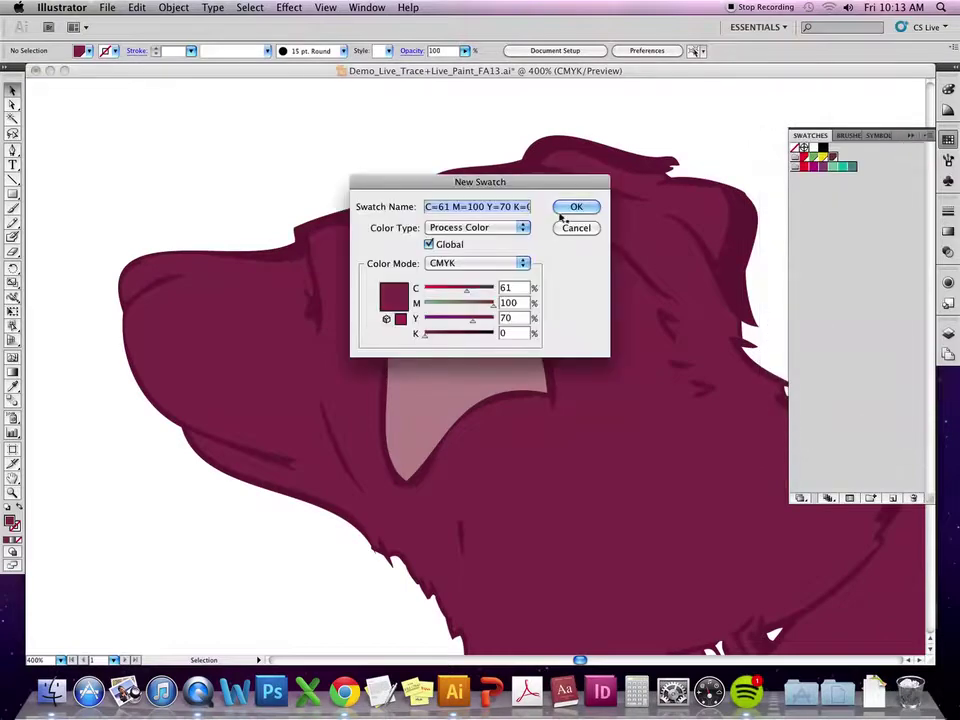
left_click(576, 208)
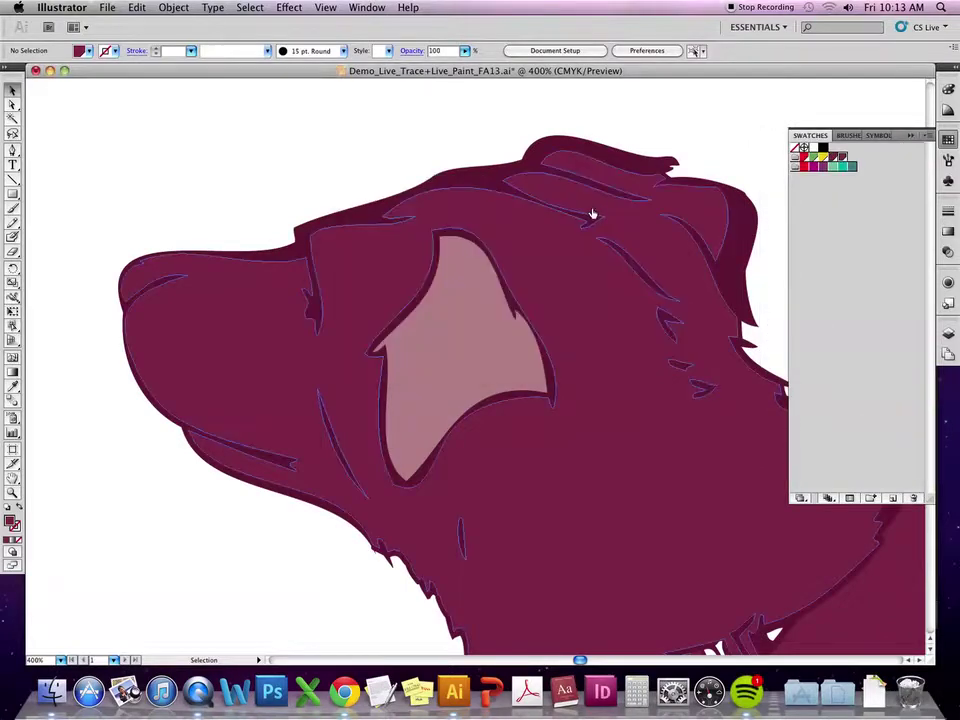
Make the new swatch a brighter maroon by setting yellow to 81% and raising its brightness in HSB mode.
double_click(843, 158)
left_click_drag(474, 322, 483, 322)
left_click(490, 263)
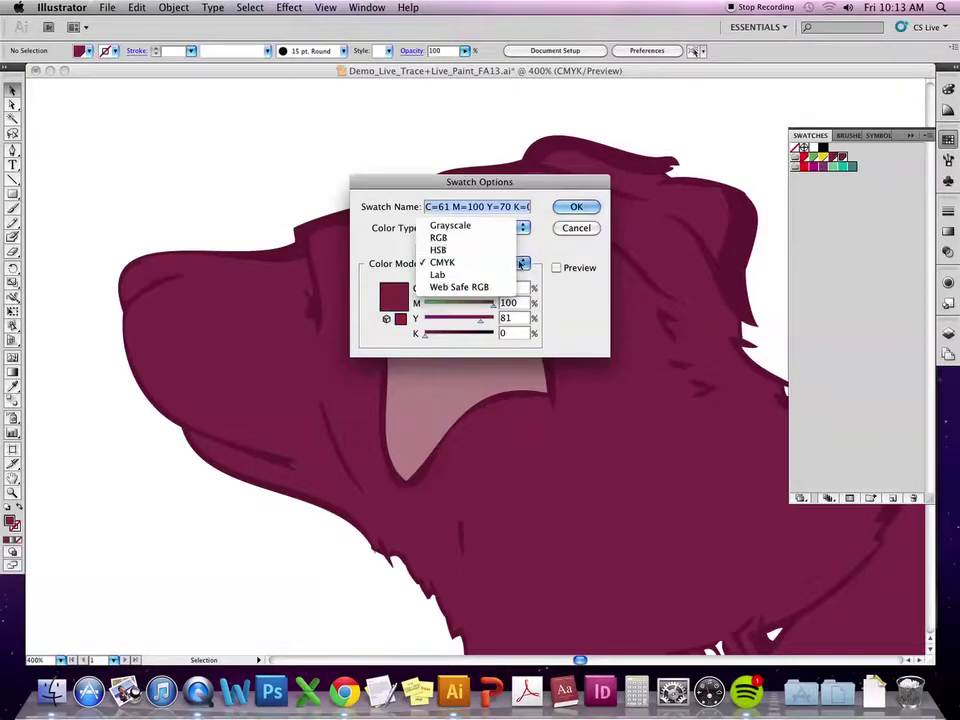
left_click(498, 281)
mouse_move(459, 331)
left_mouse_down()
mouse_move(472, 334)
mouse_move(471, 312)
mouse_move(477, 336)
left_mouse_up()
left_click(556, 267)
left_click(578, 209)
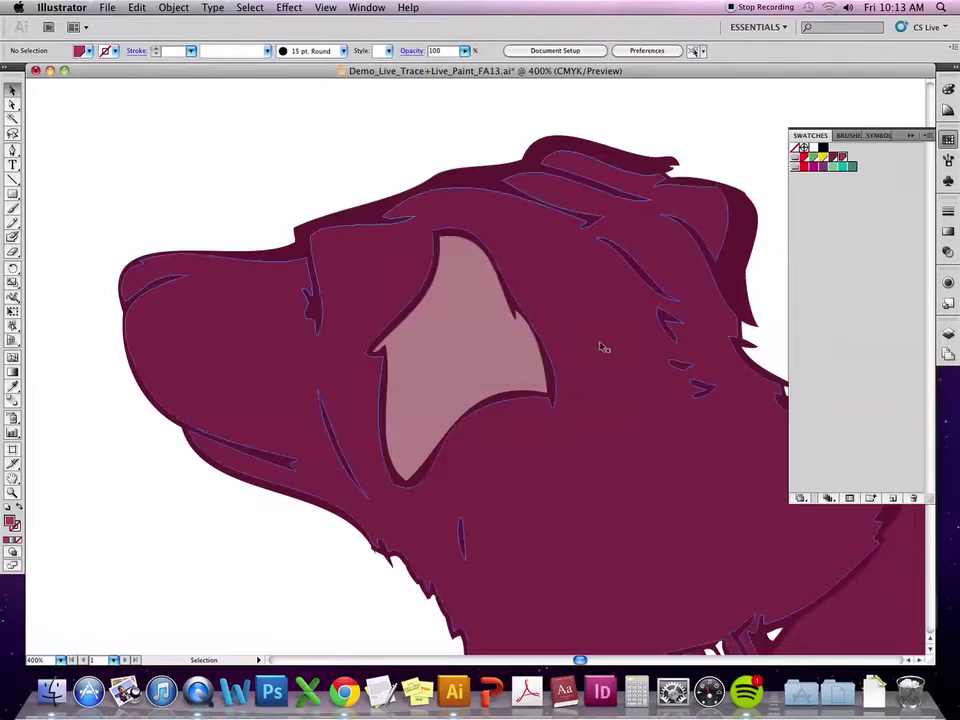
Lock Layer 3, which holds the outlines above the dog's color fills, after selecting the head's fill group.
left_click(645, 468)
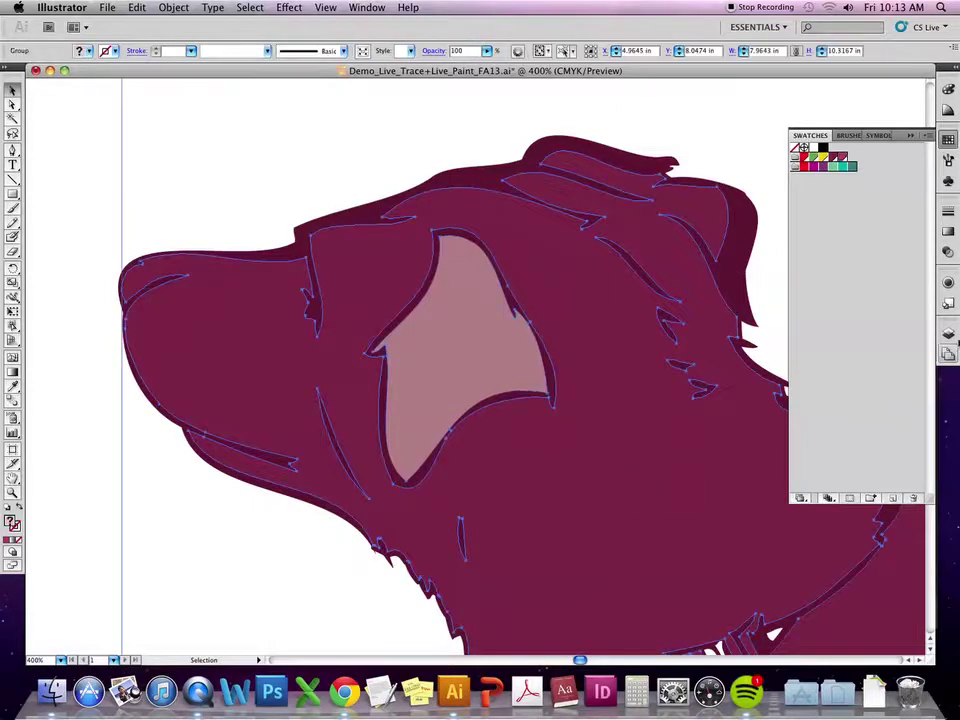
left_click(948, 334)
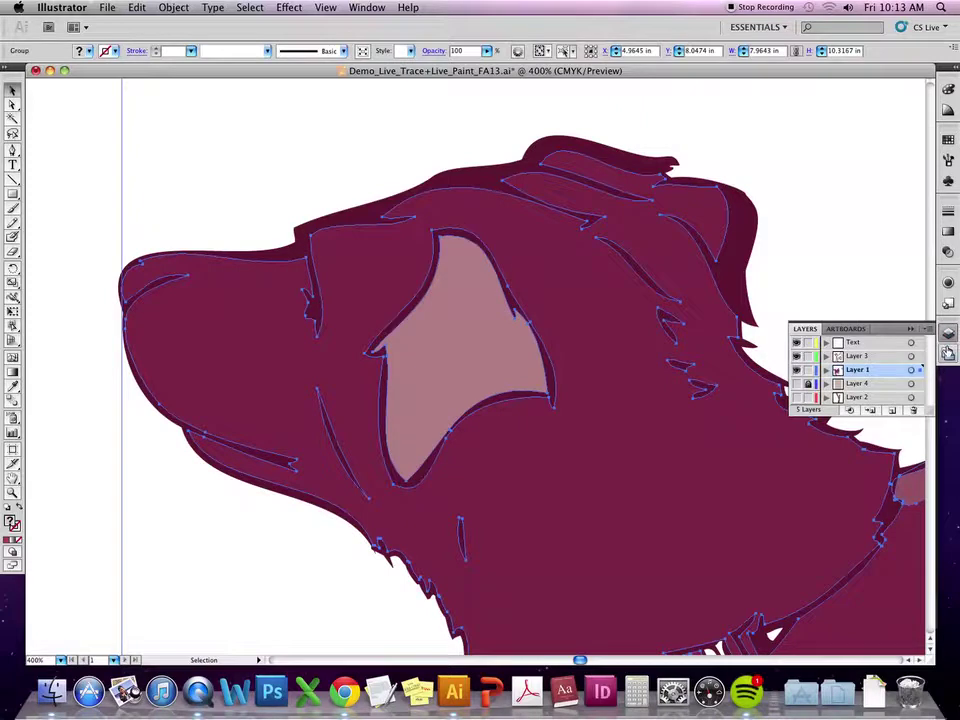
left_click(808, 356)
Try filling the dog's head group with the brighter maroon swatch, undo the fill, and deselect the artwork.
left_click(950, 141)
left_click(843, 157)
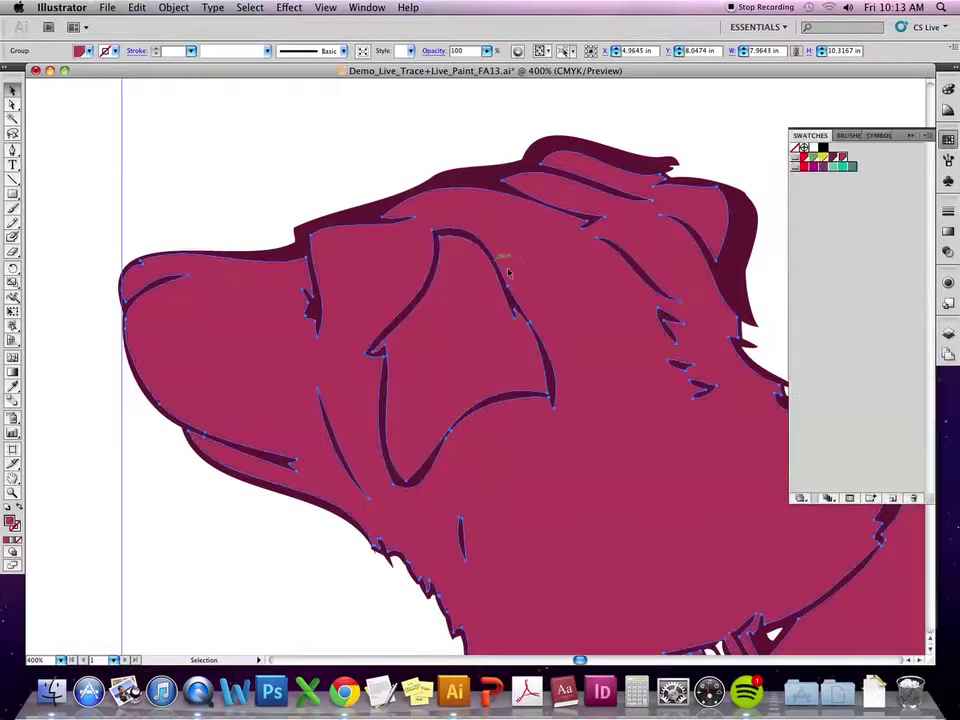
key("super+z")
left_click(752, 165)
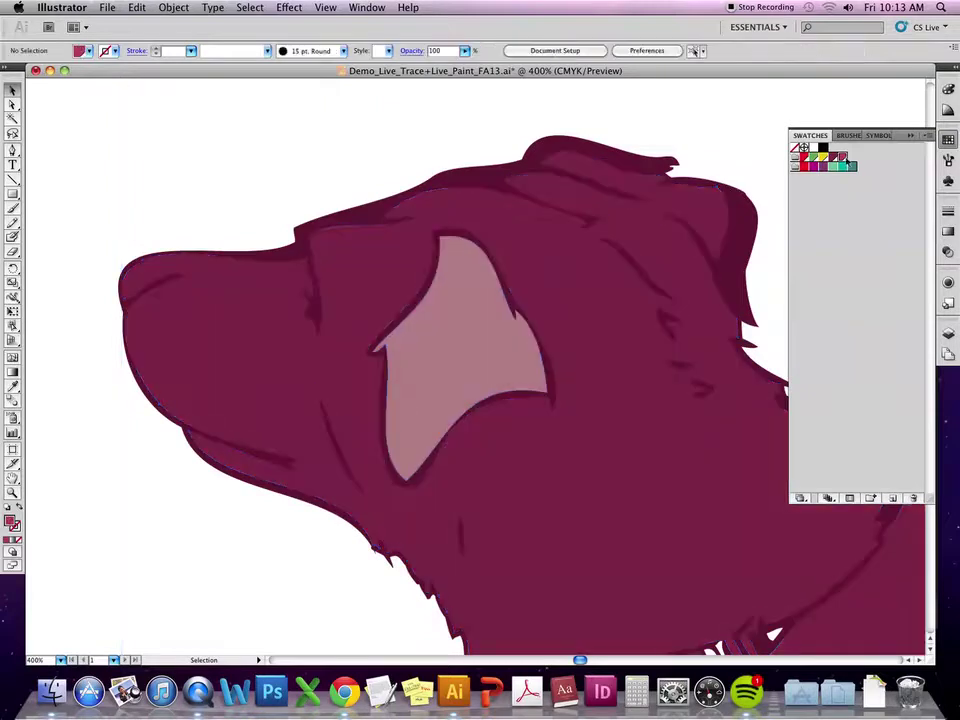
Try two short bright maroon Paintbrush strokes on the forehead with the 15 pt. Round brush, undoing each one.
left_click(15, 208)
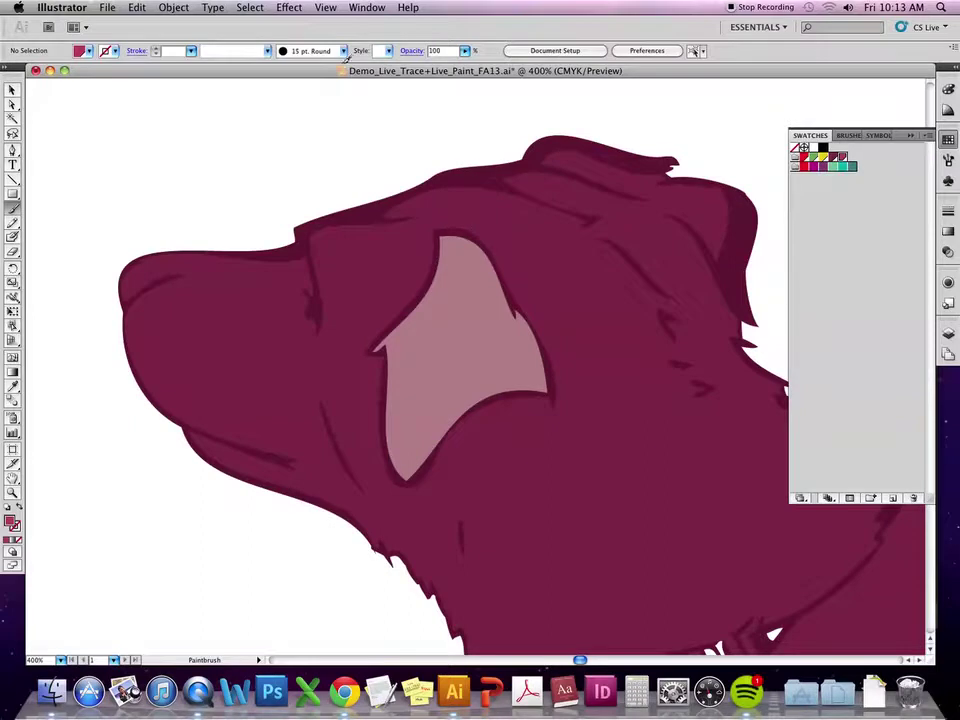
left_click_drag(472, 192, 526, 224)
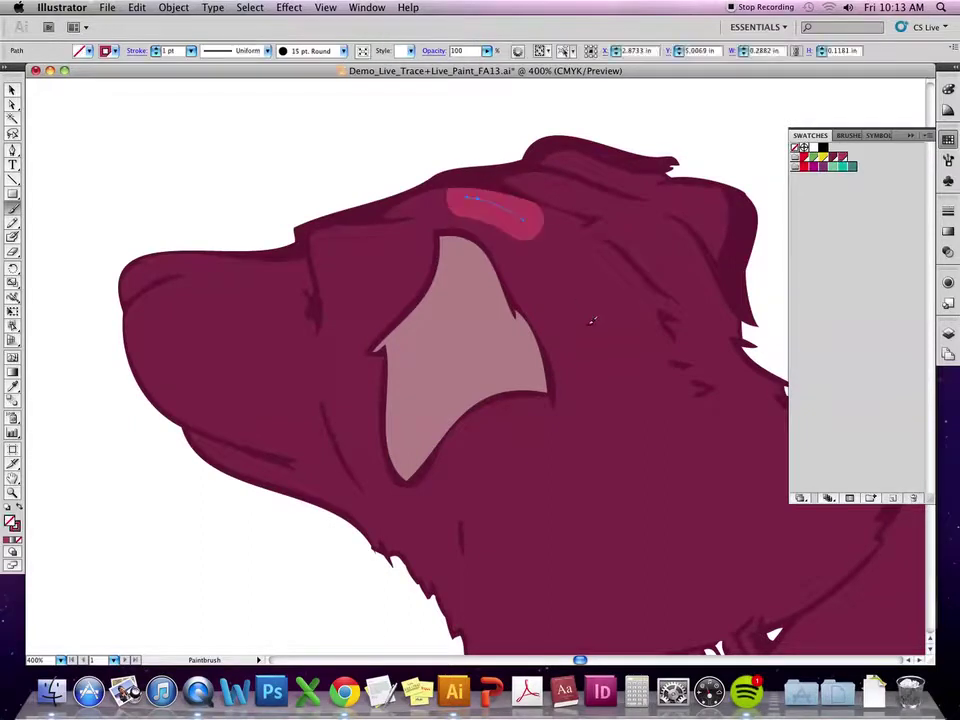
key("super+z")
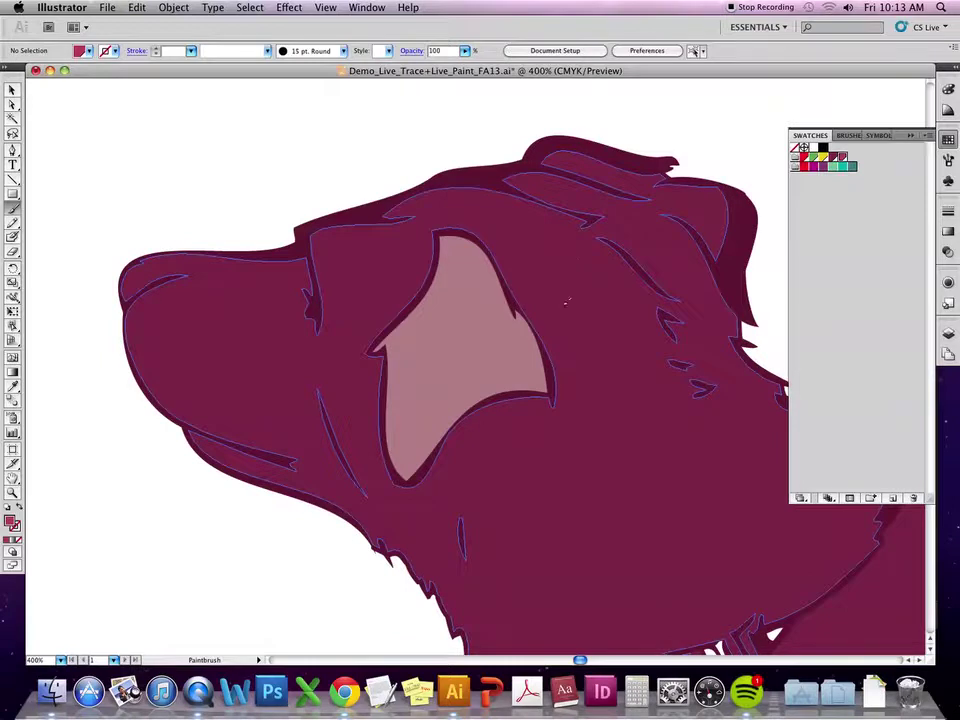
key("shift+x")
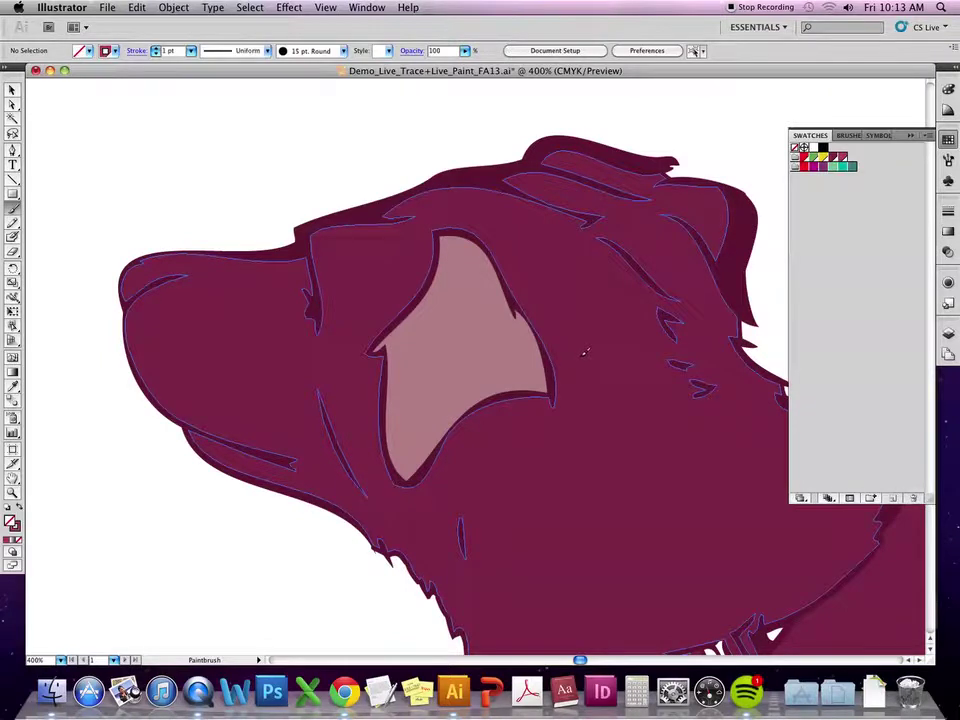
left_click_drag(490, 208, 497, 208)
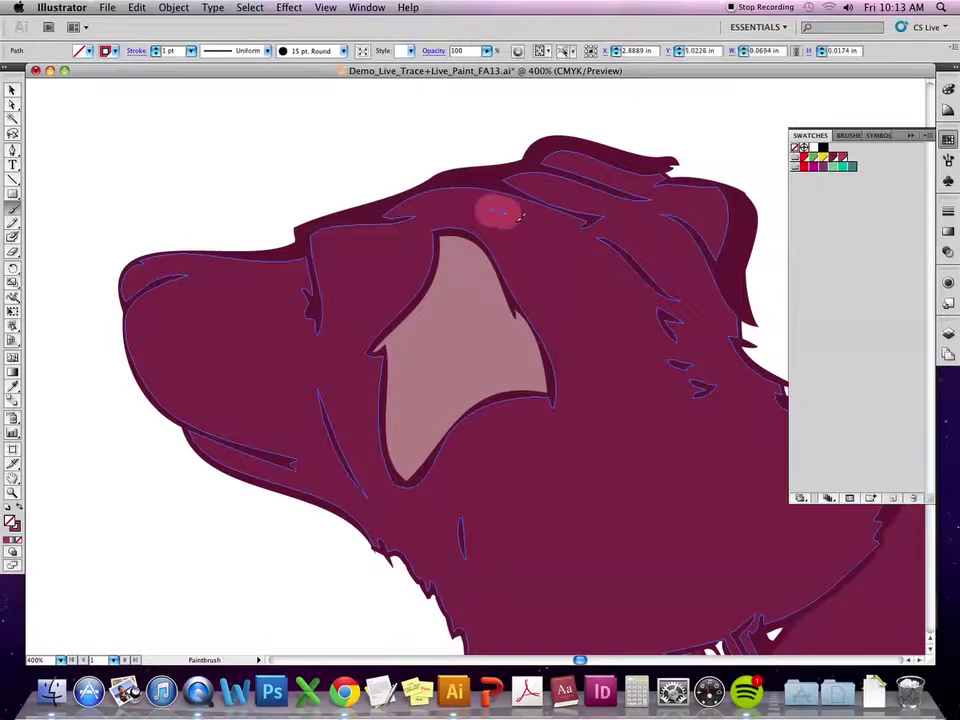
key("super+z")
Set the diameter of the 15 pt. Round calligraphic brush to 7 pt.
left_click(343, 51)
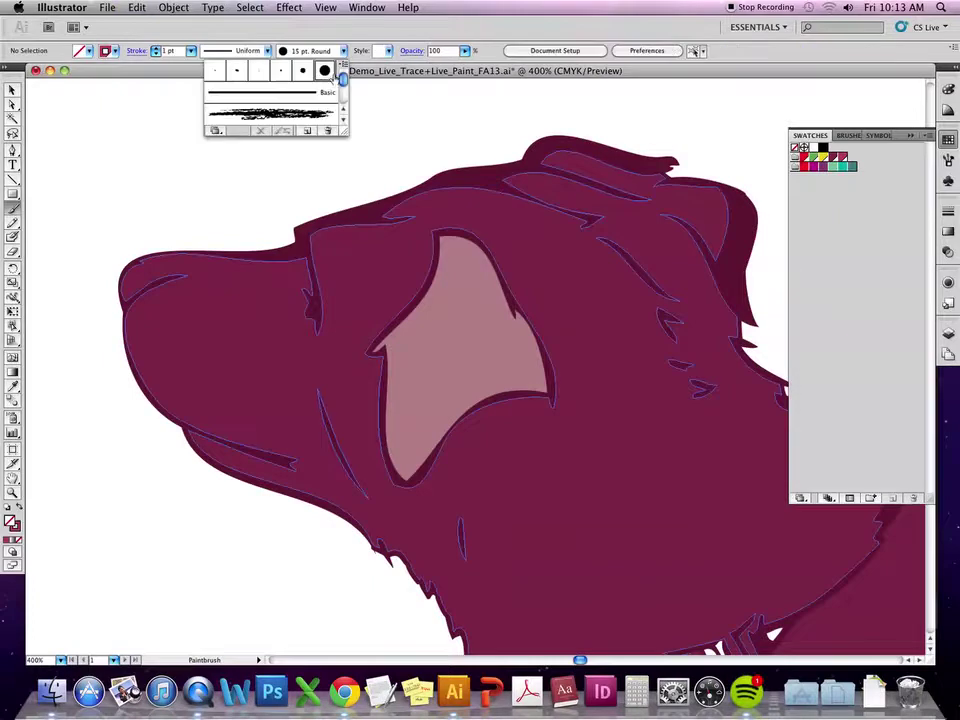
double_click(325, 70)
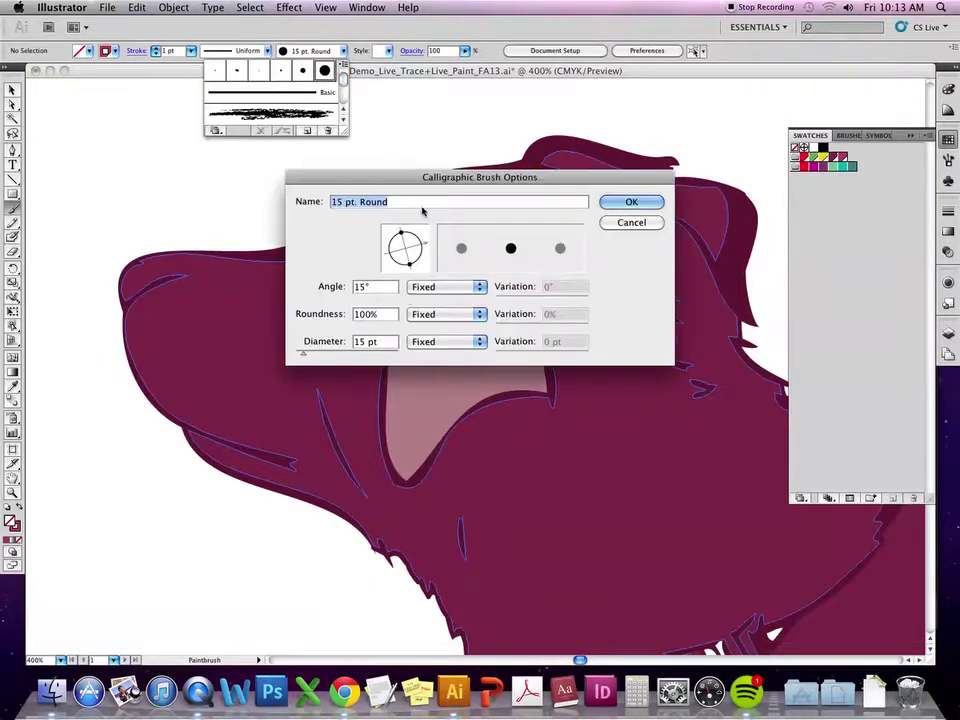
left_click_drag(304, 354, 300, 360)
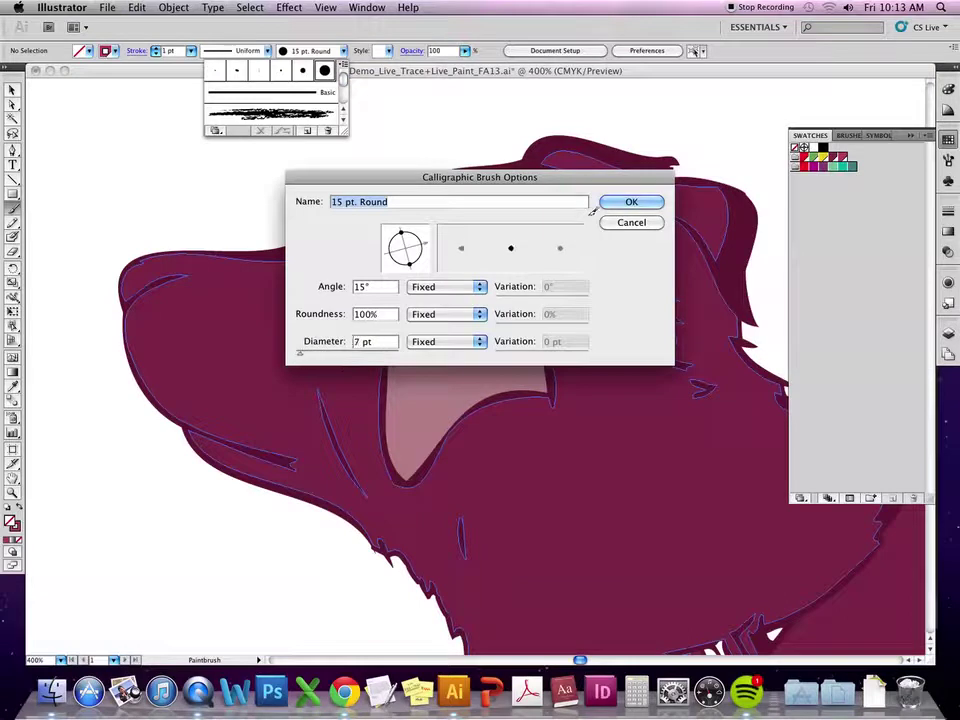
left_click(612, 202)
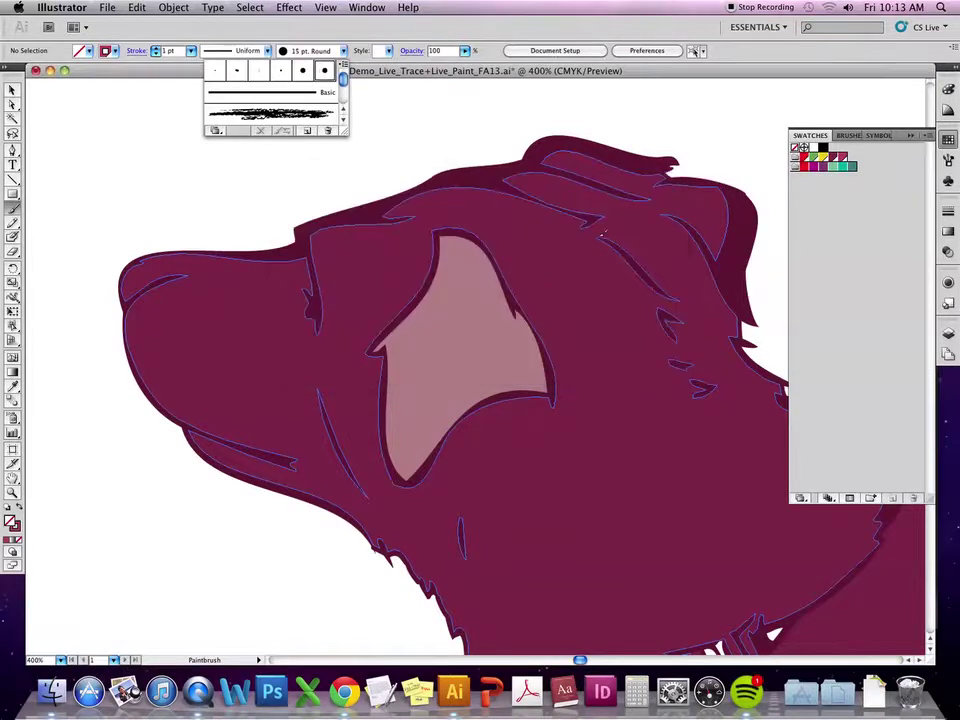
Paint bright maroon Paintbrush highlights along the brow line, from the forehead toward the base of the ear.
left_click(395, 212)
mouse_move(384, 216)
left_mouse_down()
mouse_move(449, 188)
mouse_move(582, 224)
left_mouse_up()
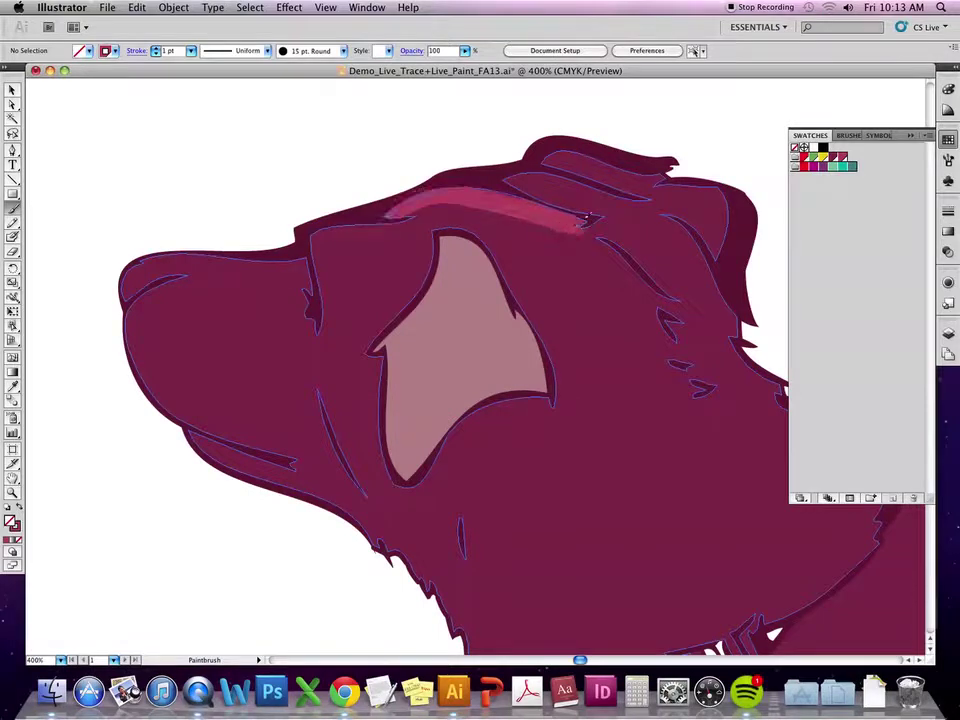
left_click_drag(482, 205, 540, 196)
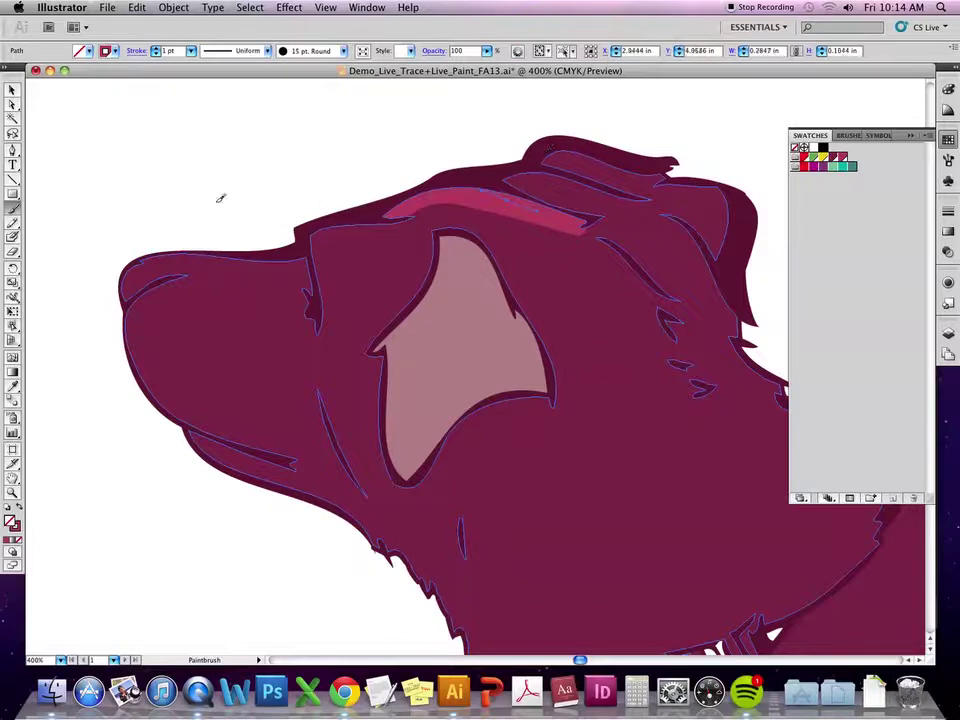
Use the Blob Brush to paint bright maroon highlights on the fold below the ear and on the forehead above the eye.
left_click(13, 235)
mouse_move(512, 178)
left_mouse_down()
mouse_move(576, 184)
mouse_move(646, 212)
left_mouse_up()
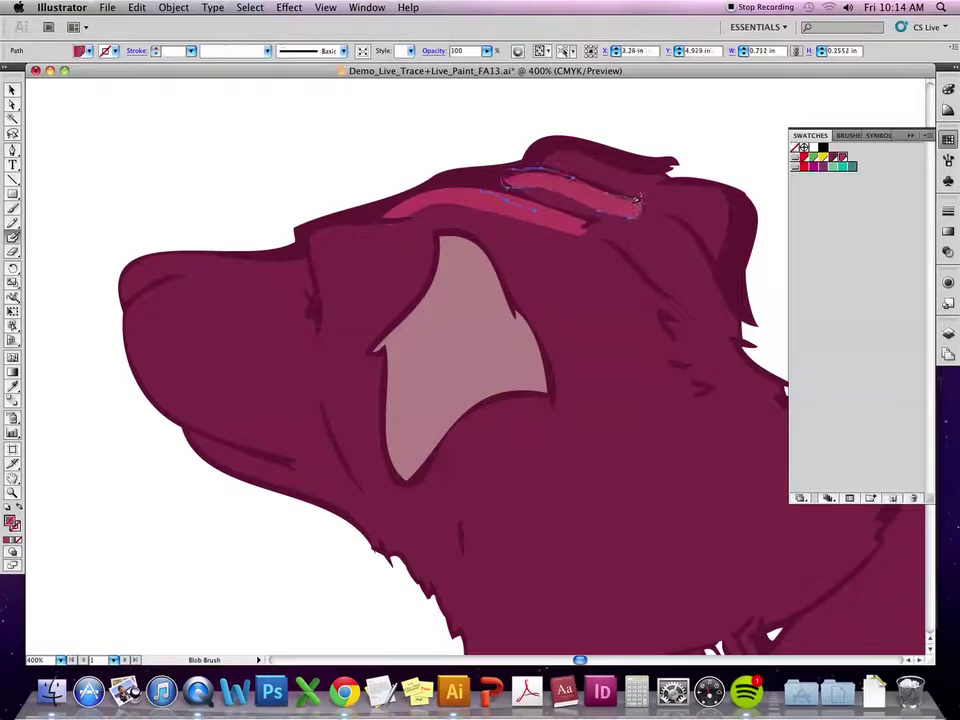
key("super+shift+a")
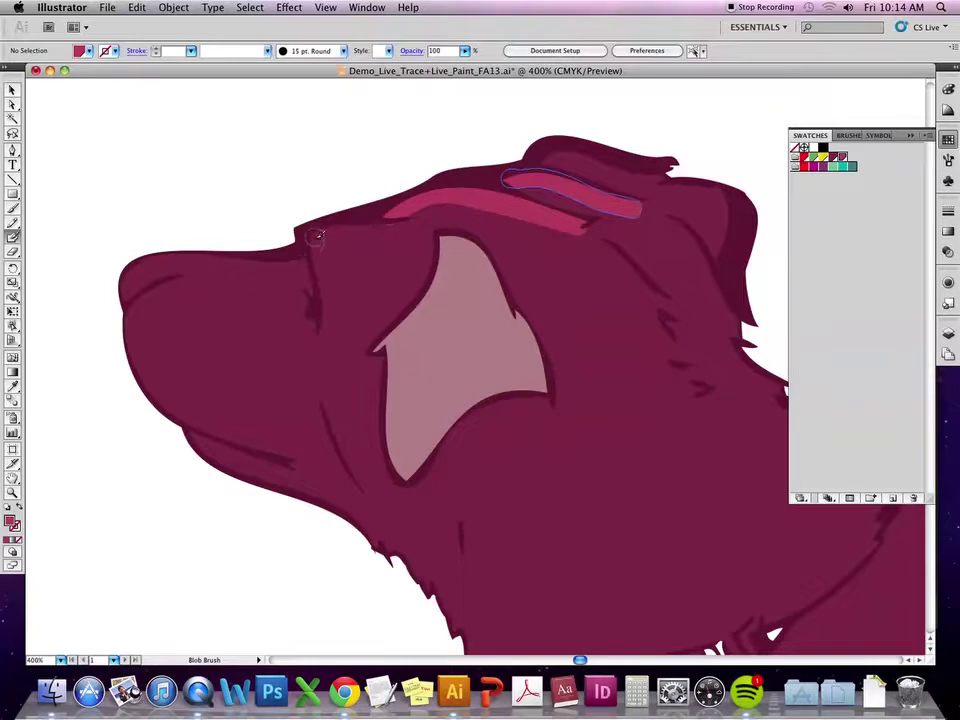
left_click_drag(318, 236, 353, 224)
left_click_drag(390, 228, 391, 228)
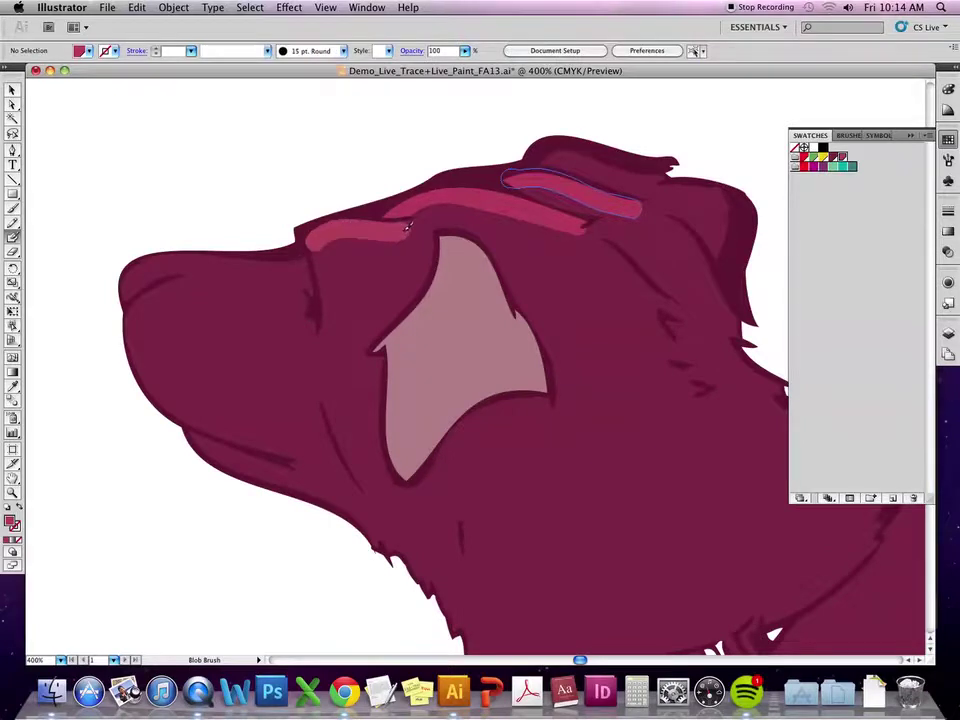
key("v")
left_click(75, 122)
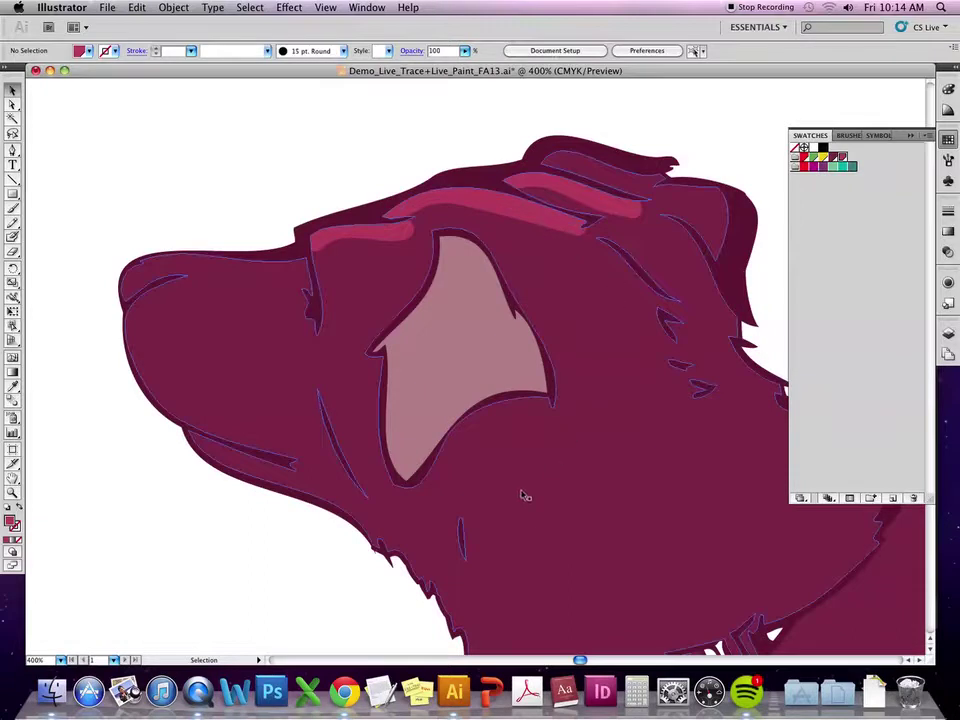
Darken the global highlight swatch by lowering its brightness in HSB mode with preview on, viewing the dog at 150%.
key("super+minus")
key("super+minus")
key("super+minus")
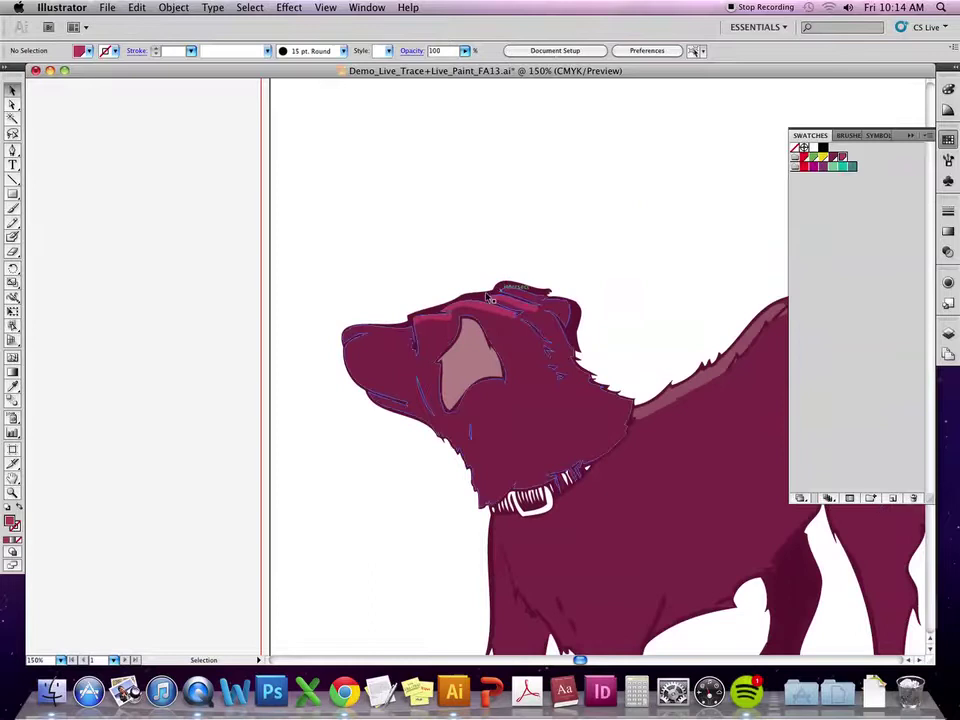
left_click(432, 316)
left_click(603, 292)
double_click(843, 157)
left_click_drag(561, 186, 692, 110)
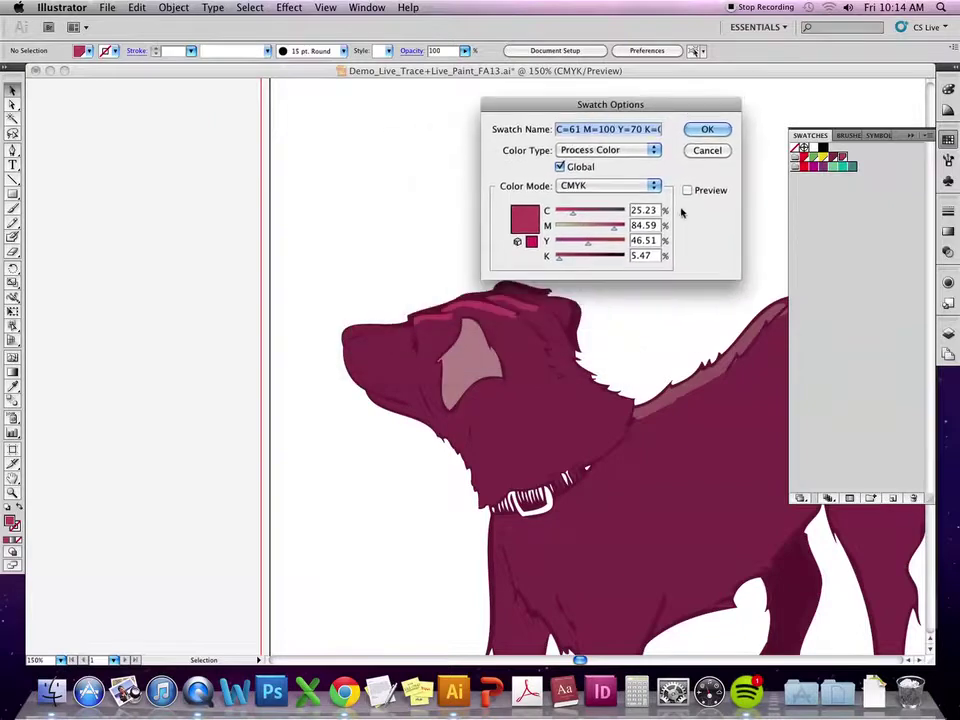
left_click(615, 186)
left_click(615, 178)
left_click_drag(608, 252, 600, 259)
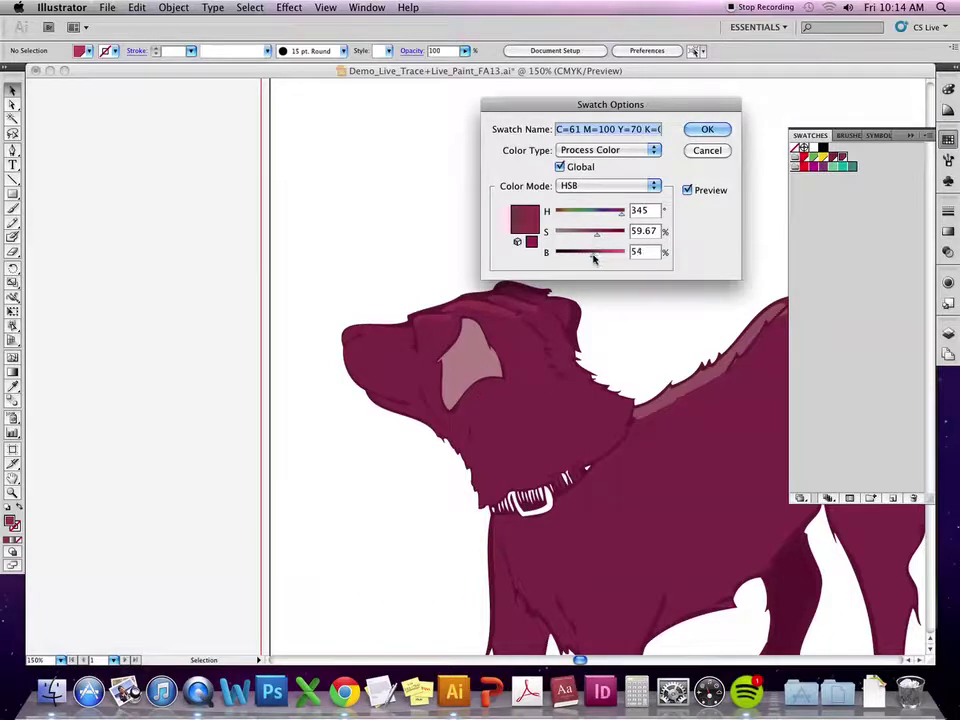
mouse_move(594, 259)
left_mouse_down()
mouse_move(603, 258)
mouse_move(595, 240)
mouse_move(598, 259)
left_mouse_up()
left_click(706, 129)
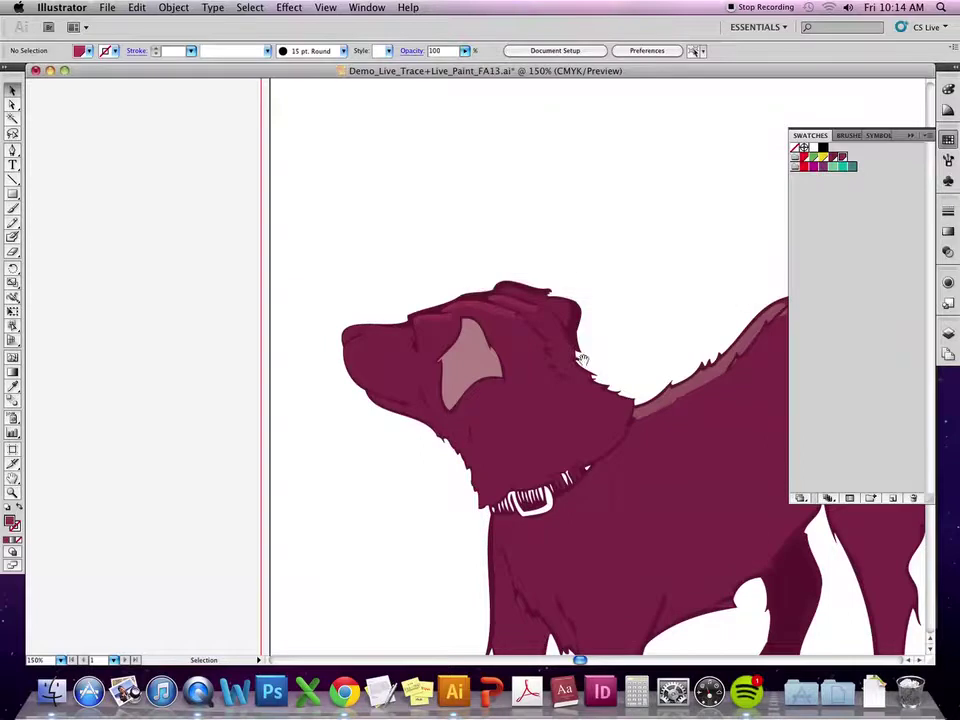
Create a darker global process swatch for shading from the head's maroon, with C=61 M=100 Y=70 and K=23.
left_click_drag(565, 448, 512, 436)
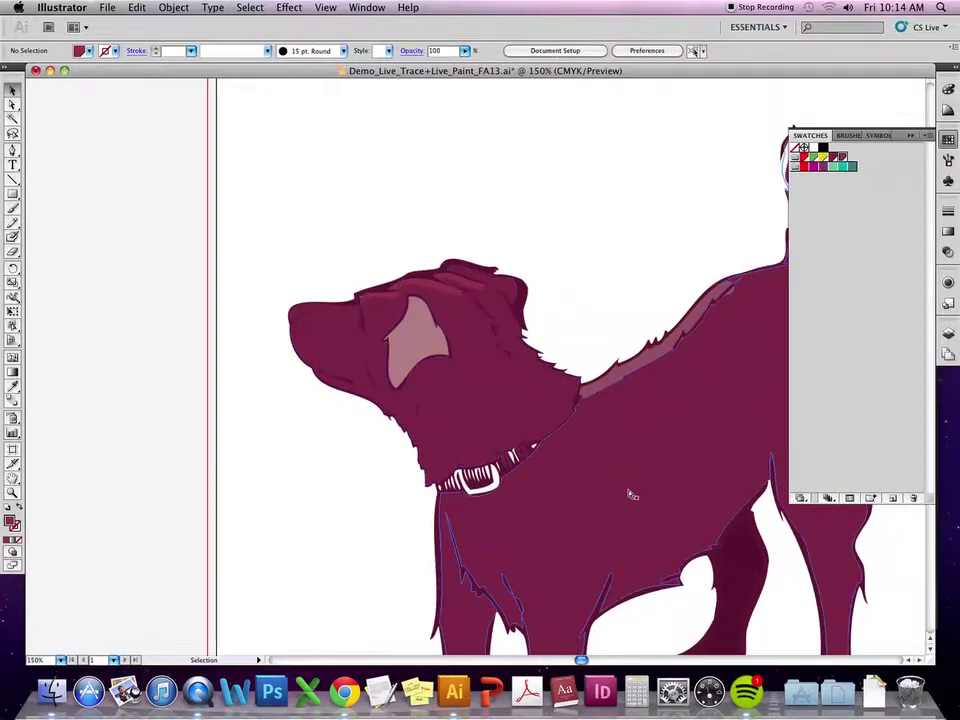
key("super+equal")
key("super+equal")
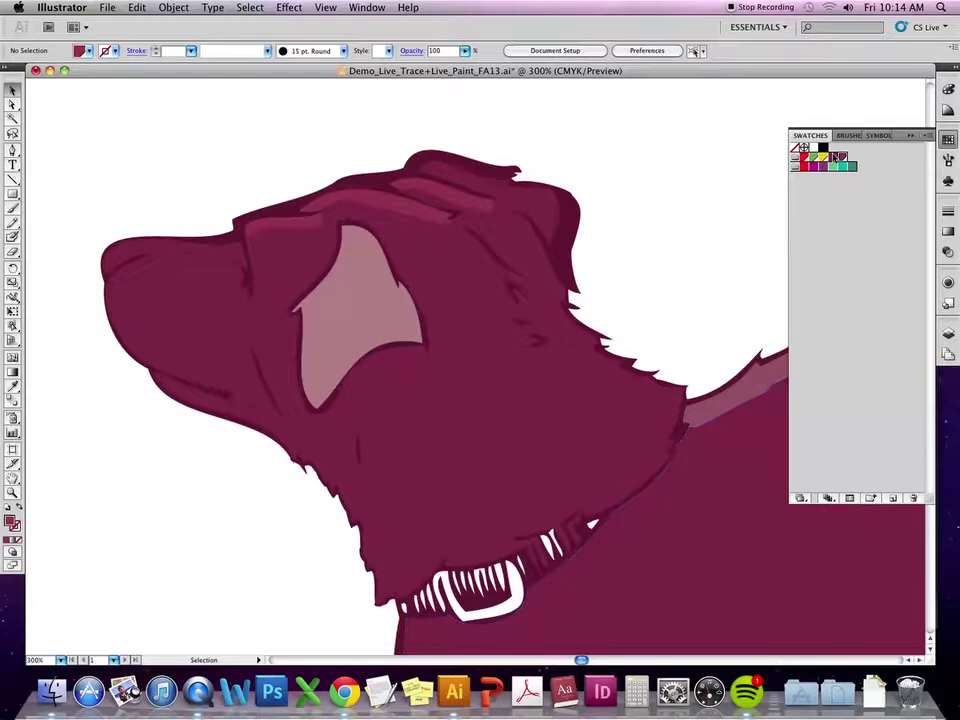
left_click(484, 295)
left_click(677, 216)
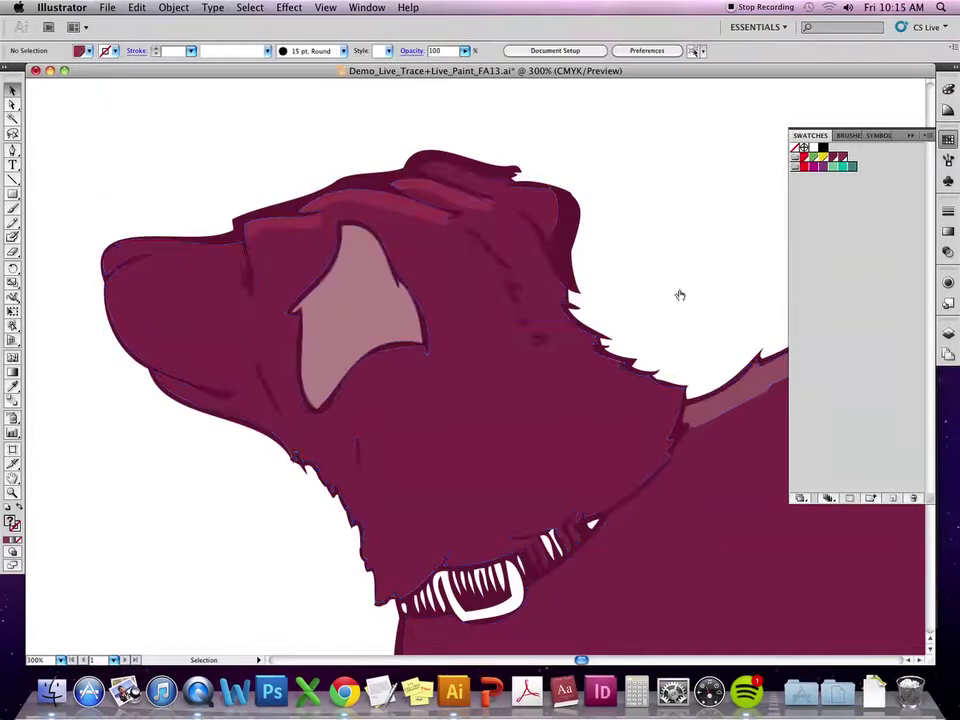
left_click(926, 135)
left_click(880, 77)
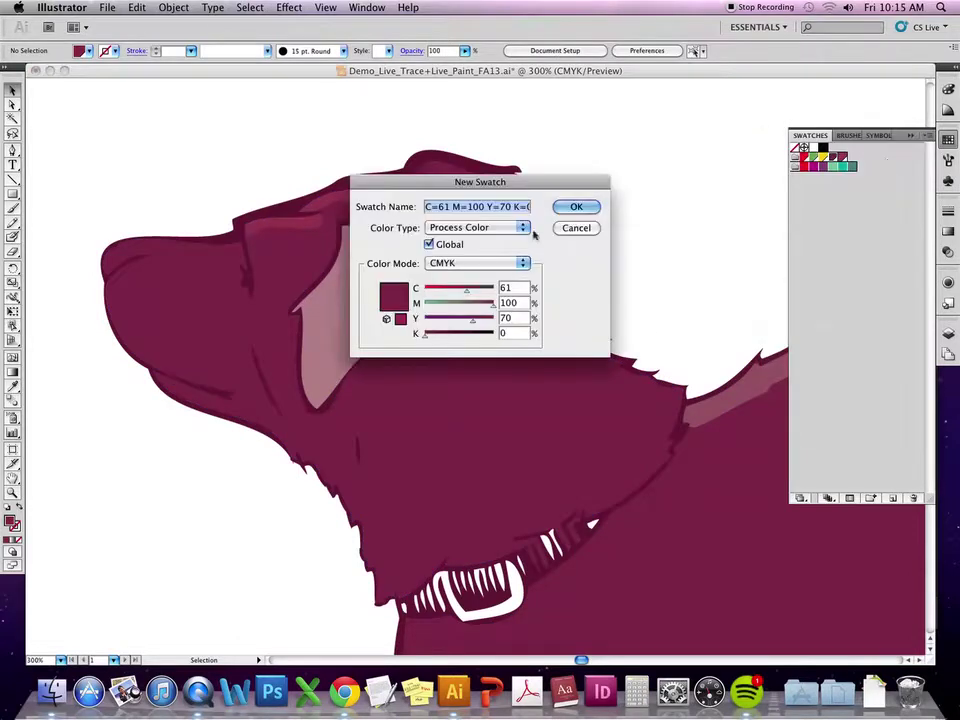
left_click_drag(425, 335, 443, 338)
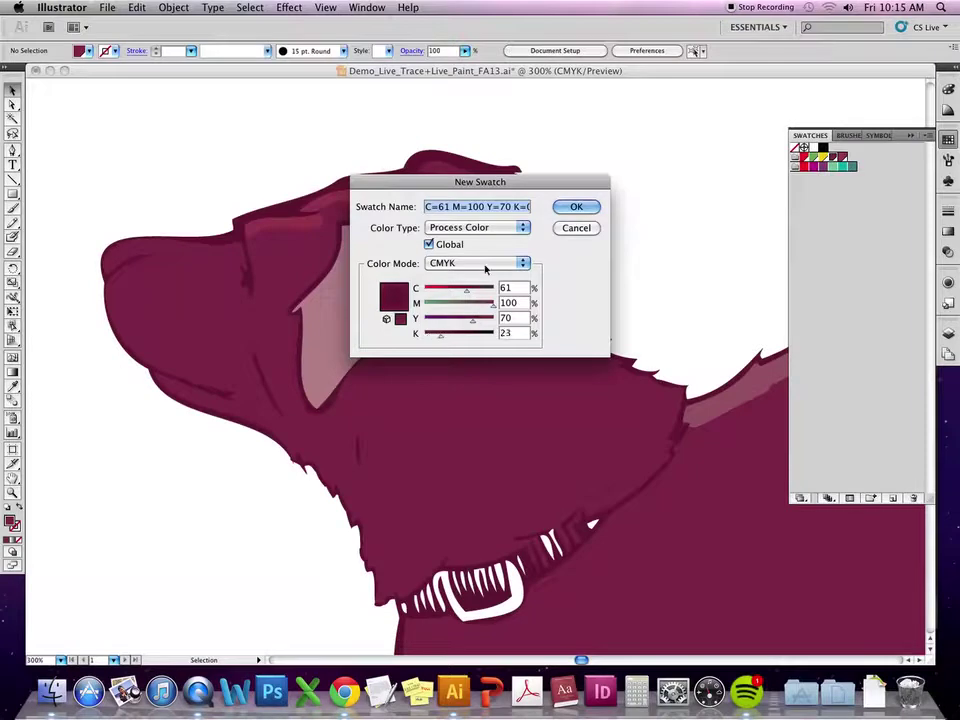
left_click(576, 206)
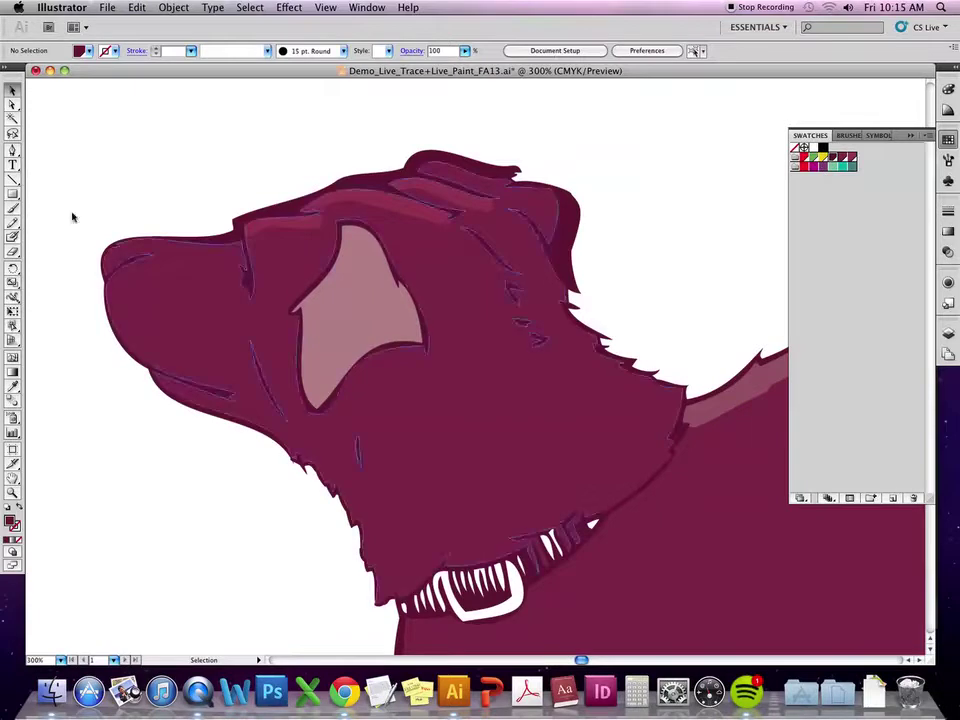
Paint dark maroon Blob Brush shadows on Layer 1 under the light face patch and along the back edge of the neck.
left_click(13, 235)
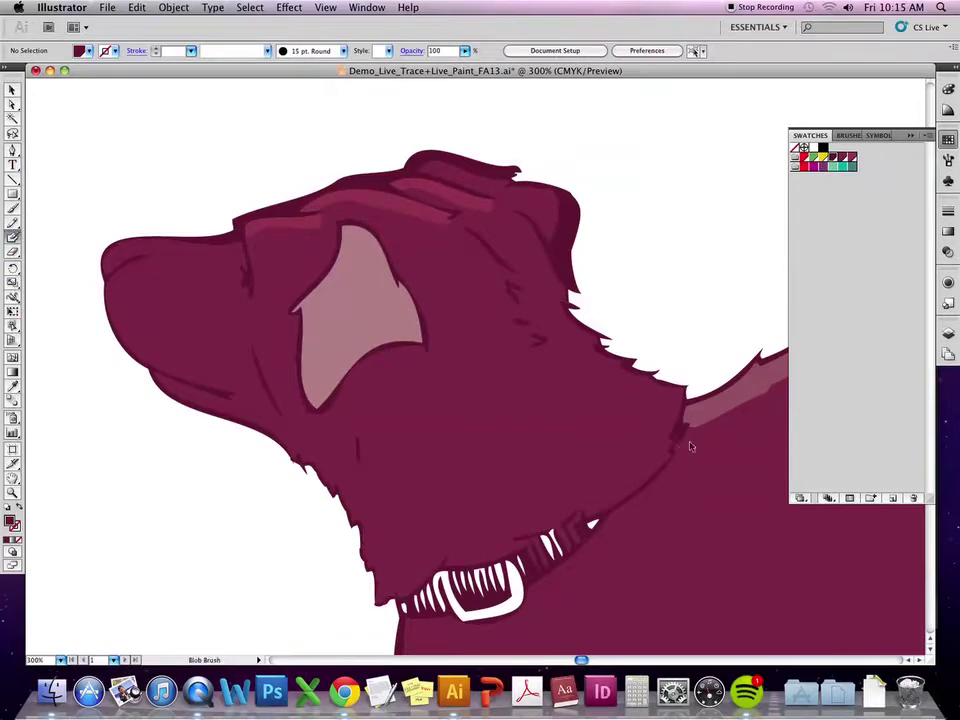
left_click(948, 332)
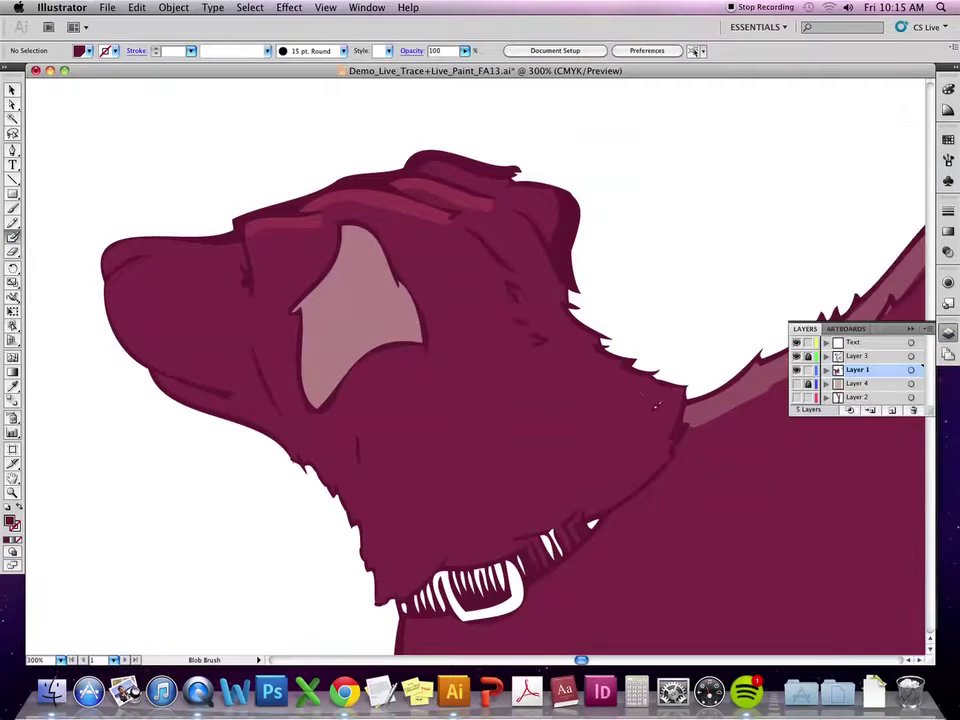
mouse_move(316, 414)
left_mouse_down()
mouse_move(360, 363)
mouse_move(392, 346)
mouse_move(428, 356)
left_mouse_up()
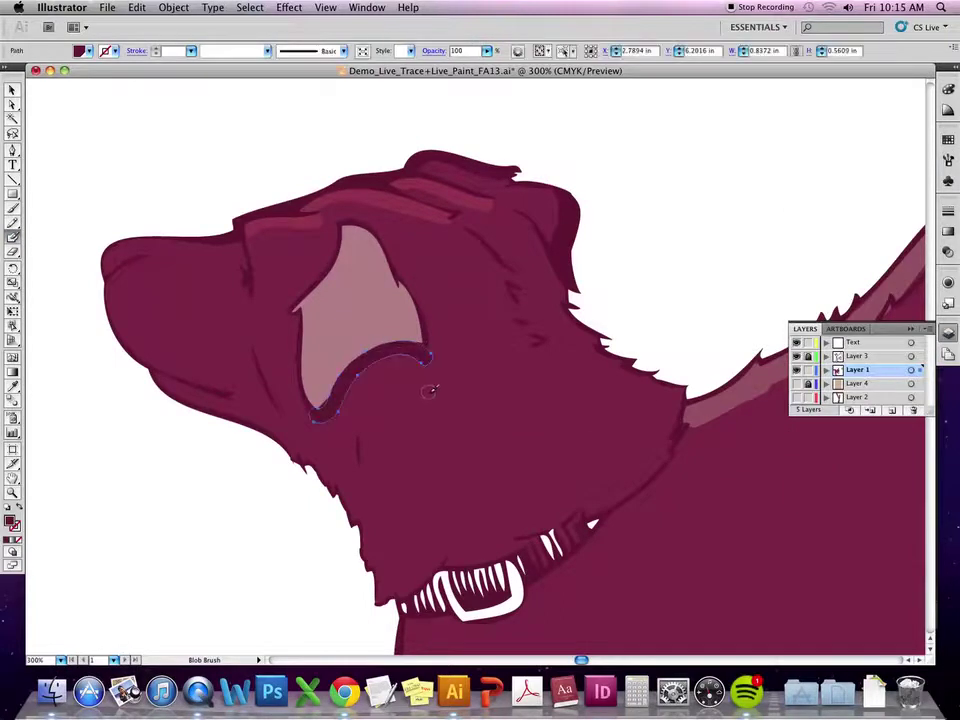
key("super+shift+a")
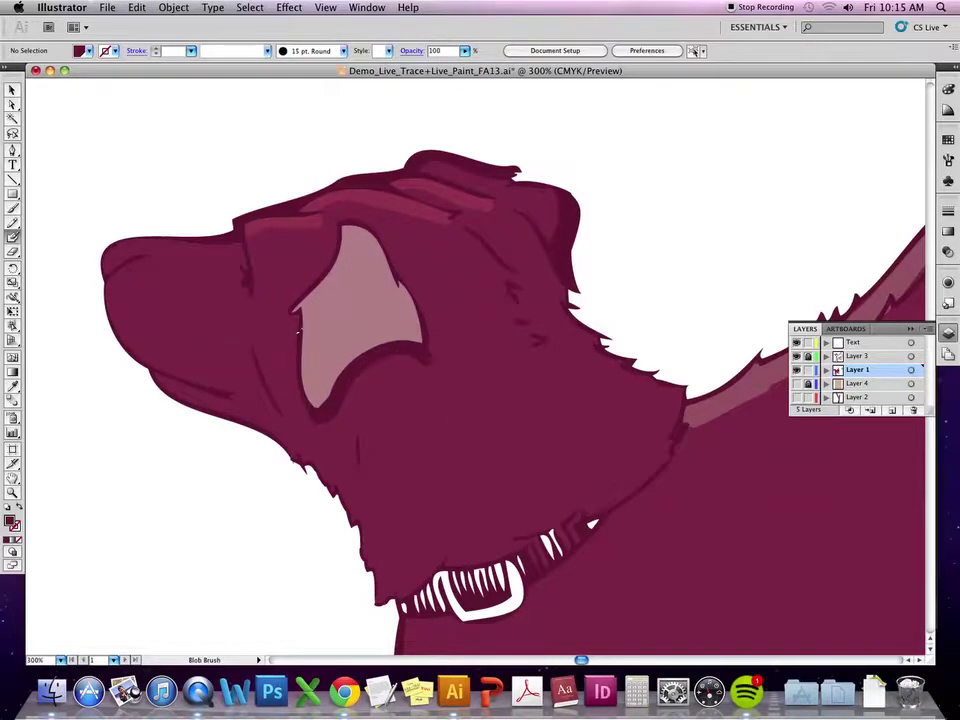
mouse_move(591, 505)
left_mouse_down()
mouse_move(676, 449)
mouse_move(683, 407)
mouse_move(666, 448)
mouse_move(681, 388)
left_mouse_up()
key("super+shift+a")
key("super+shift+a")
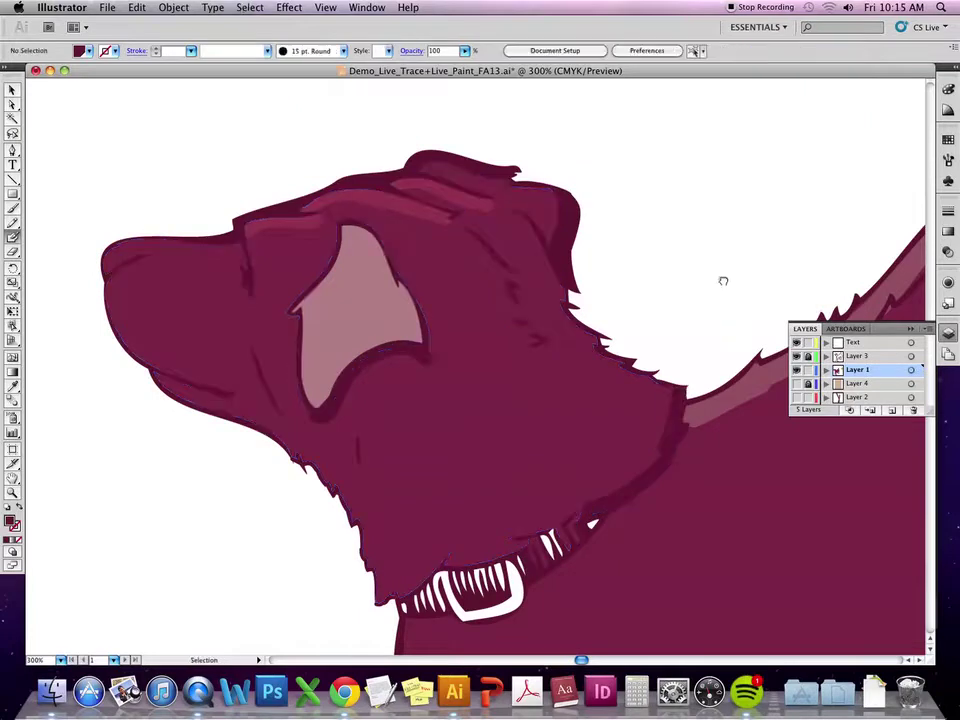
scroll(690, 470, "up", 3)
scroll(690, 470, "right", 3)
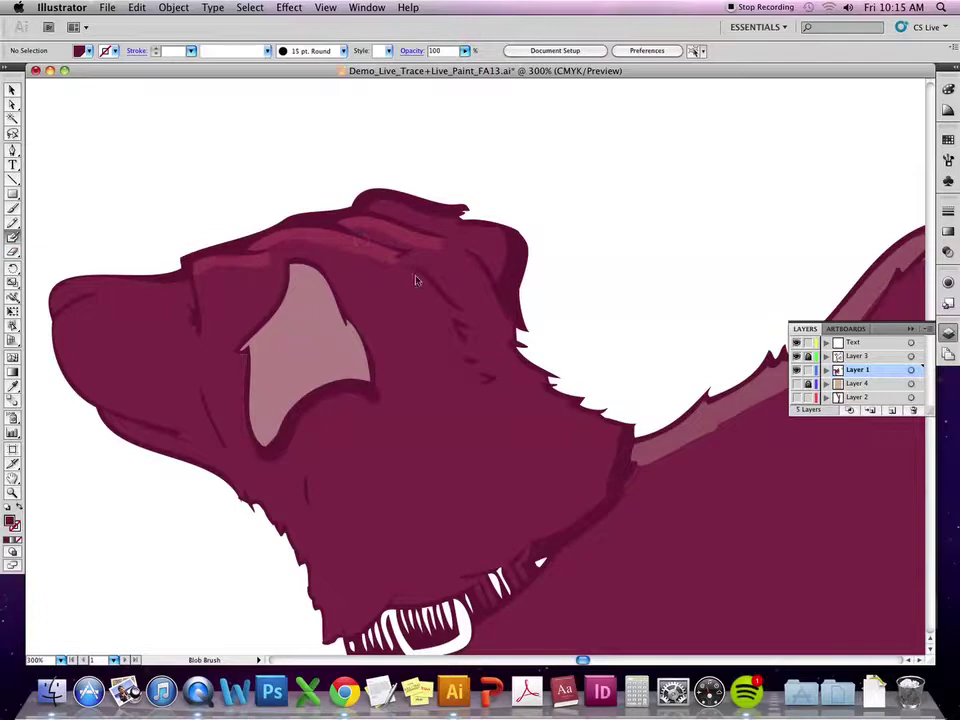
Create a brighter global process swatch from the highlight maroon, with brightness set to 74% in HSB mode.
left_click(947, 139)
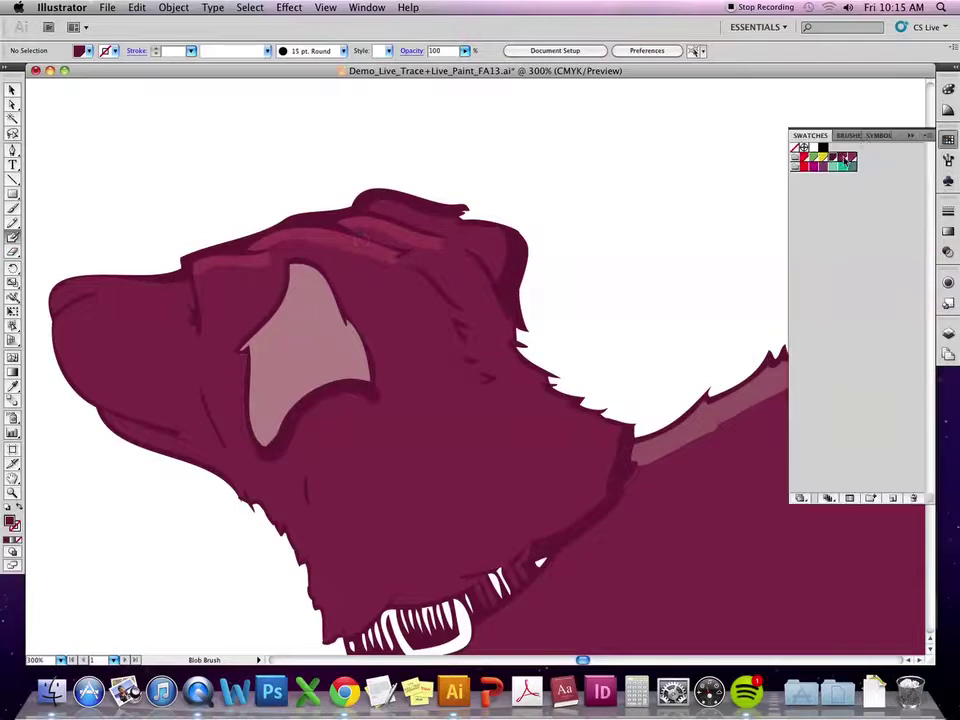
left_click(912, 136)
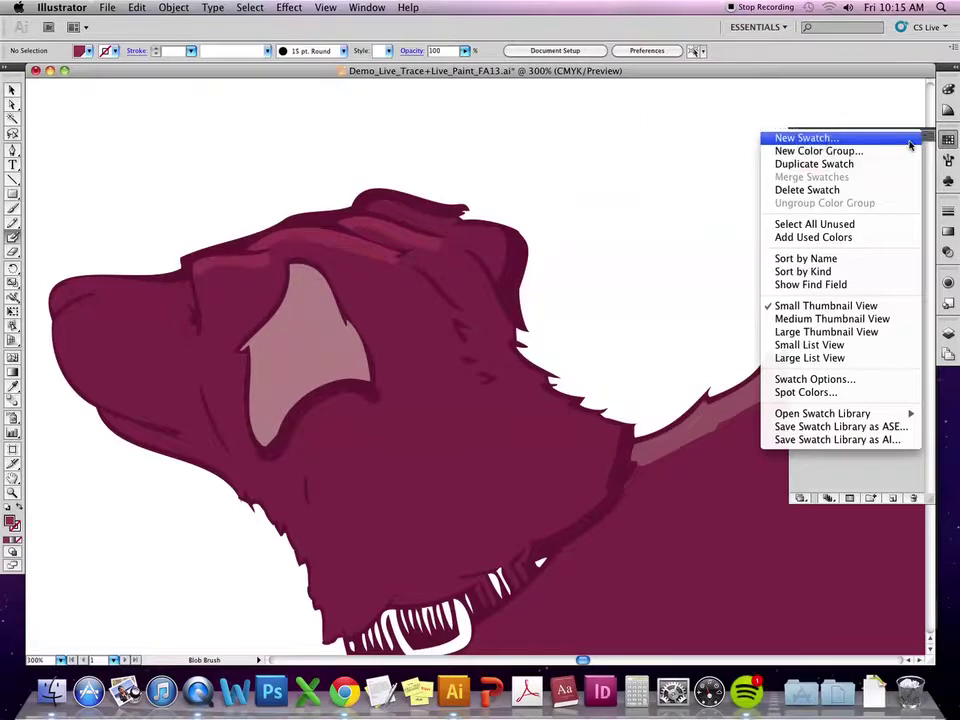
left_click(908, 140)
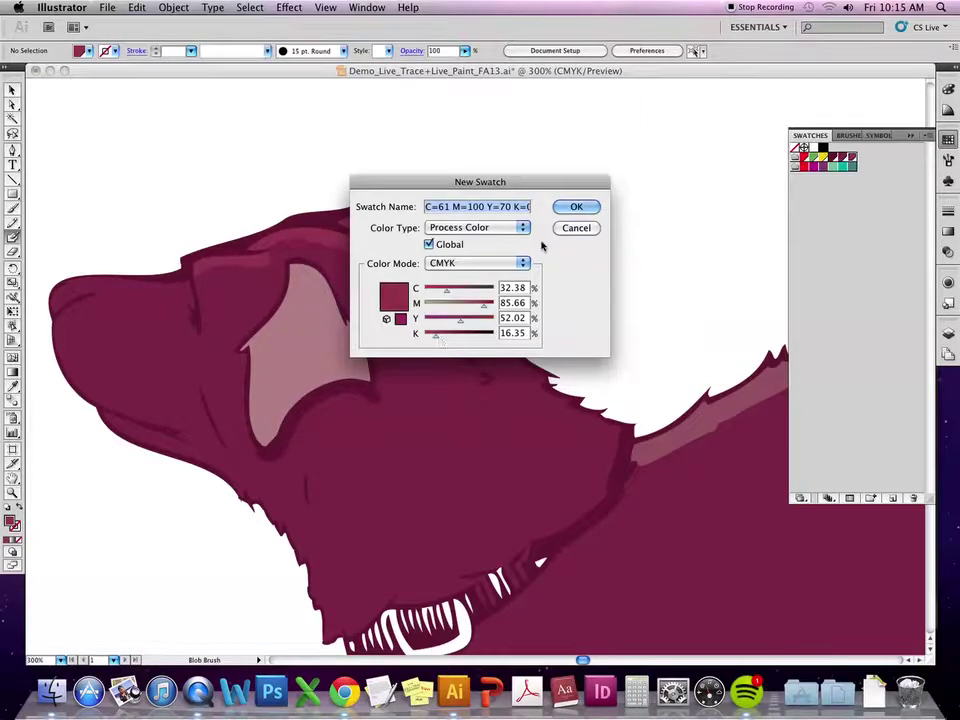
left_click(520, 263)
left_click(502, 248)
double_click(512, 329)
type("74")
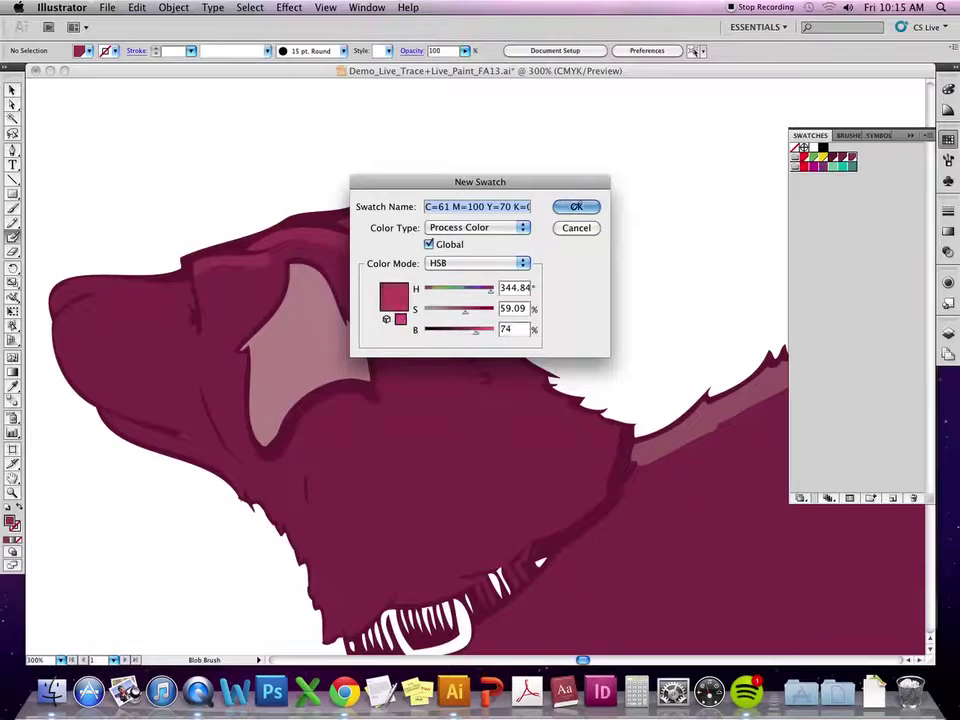
left_click(572, 205)
Try brighter Blob Brush strokes over the forehead and brow highlights, and check them on the whole dog at 100%.
mouse_move(262, 243)
left_mouse_down()
mouse_move(305, 236)
mouse_move(390, 263)
left_mouse_up()
left_click_drag(205, 273, 270, 264)
left_click(12, 104)
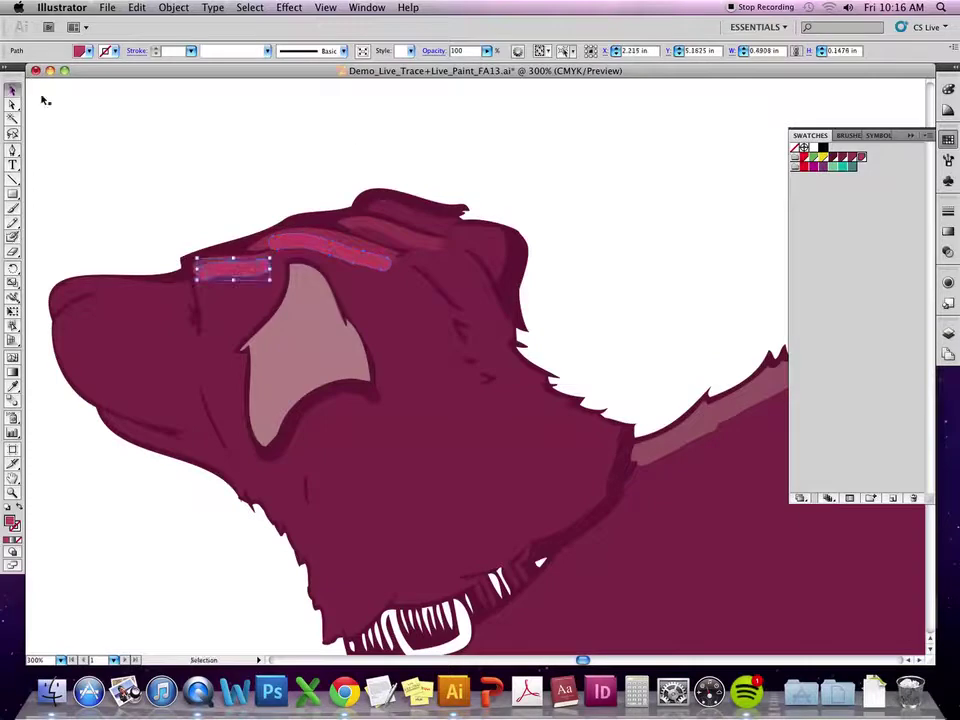
left_click(394, 171)
key("super+minus")
key("super+minus")
key("super+minus")
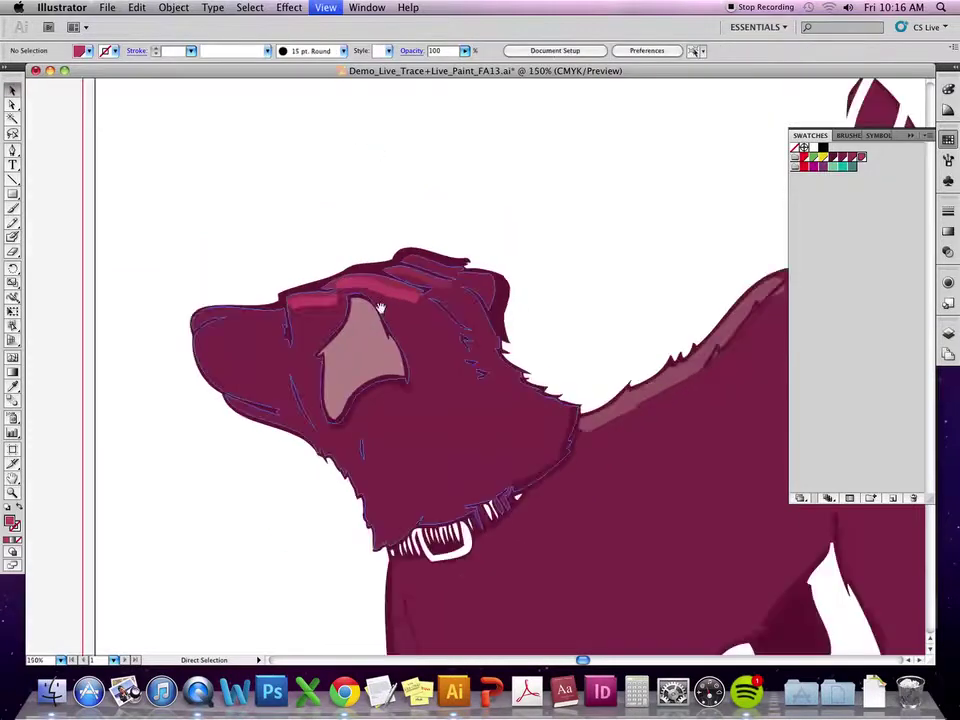
left_click_drag(581, 322, 500, 315)
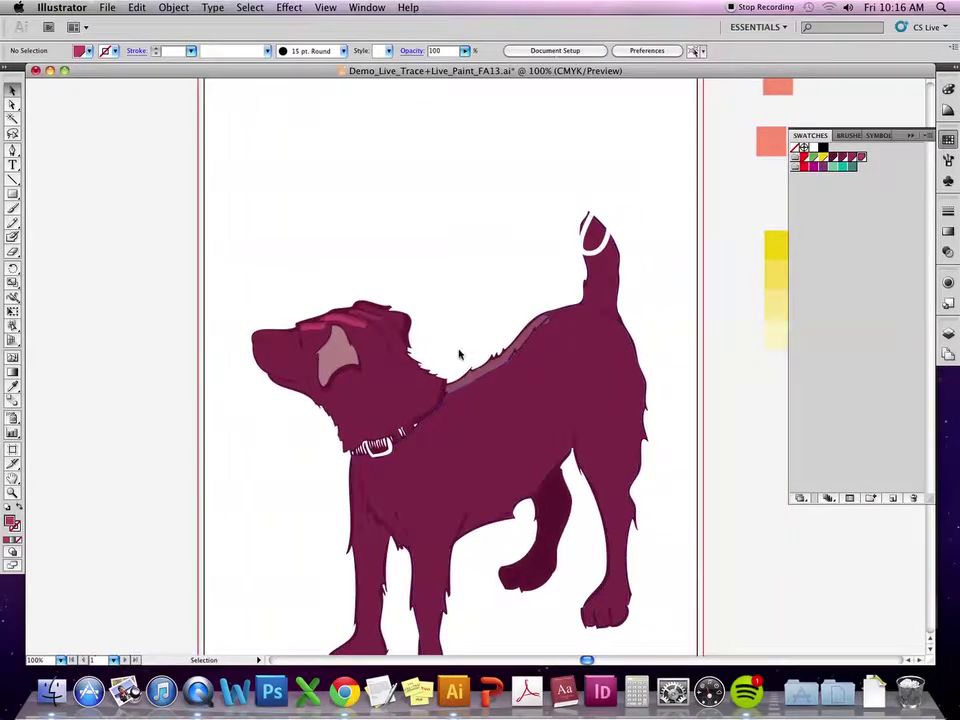
Delete the brightest test strokes from the brow and forehead, along with the forehead highlight above the light face patch.
left_click(358, 322)
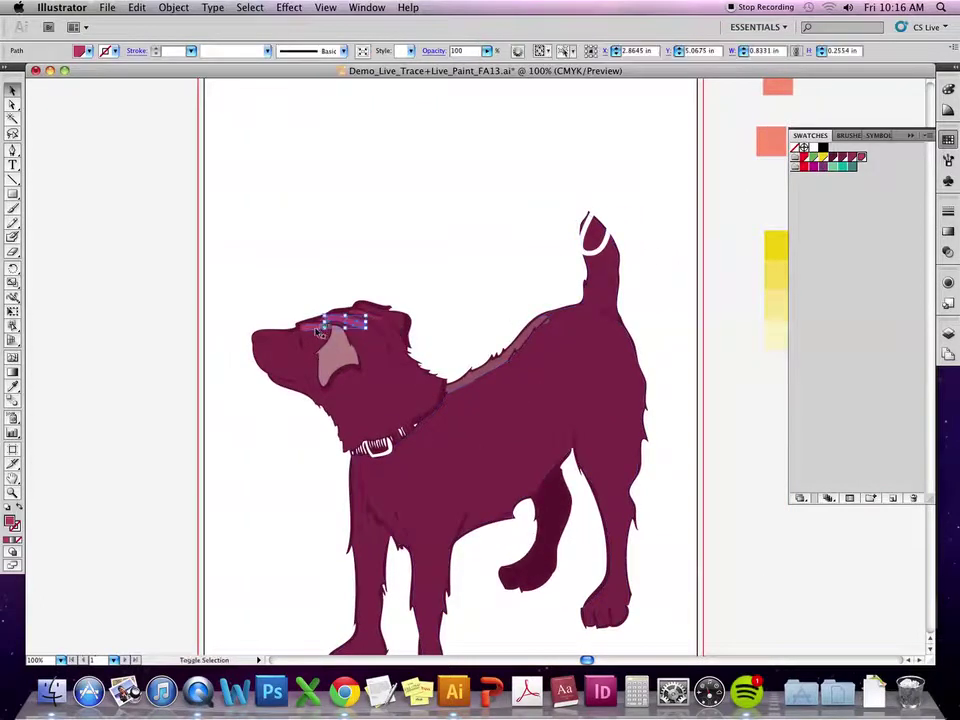
key("super+shift+a")
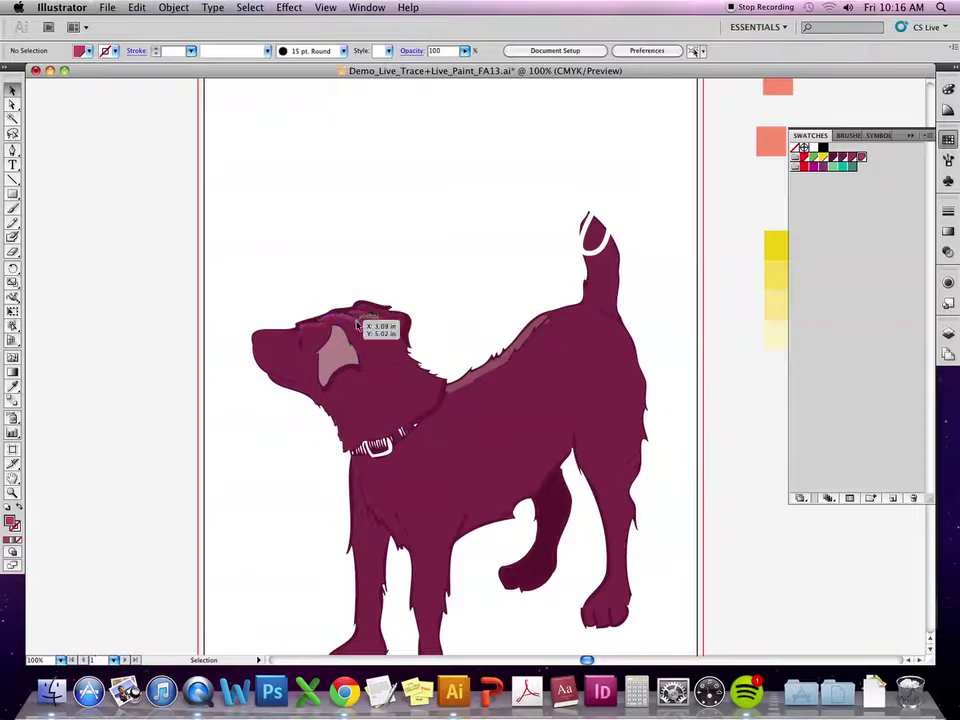
left_click(373, 302)
key("plus")
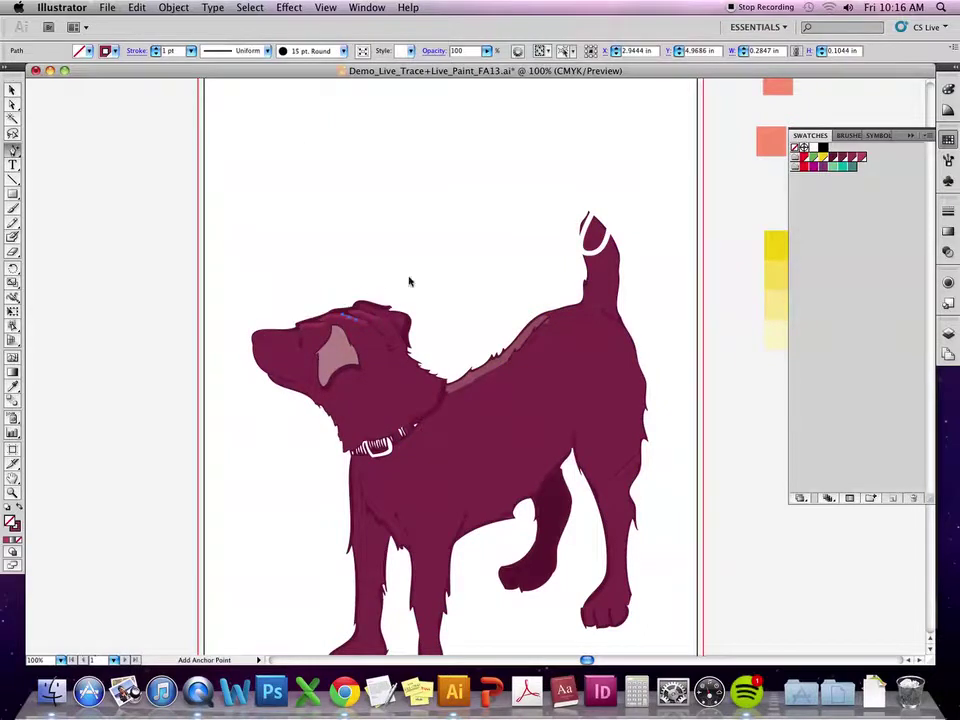
left_click(407, 287)
left_click(585, 229)
left_click(12, 90)
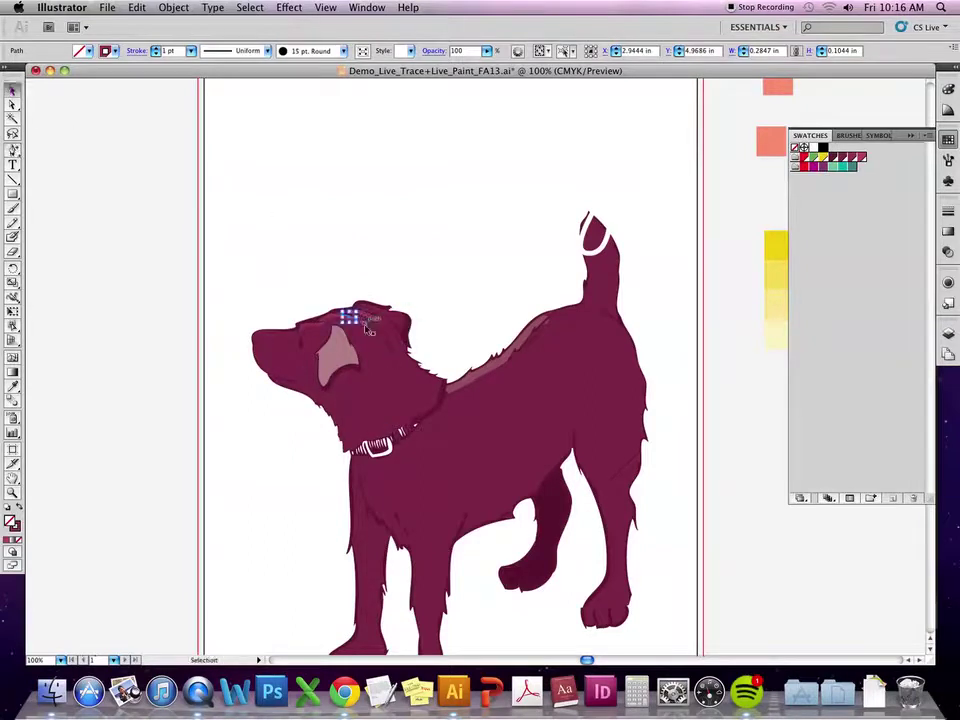
left_click(366, 322)
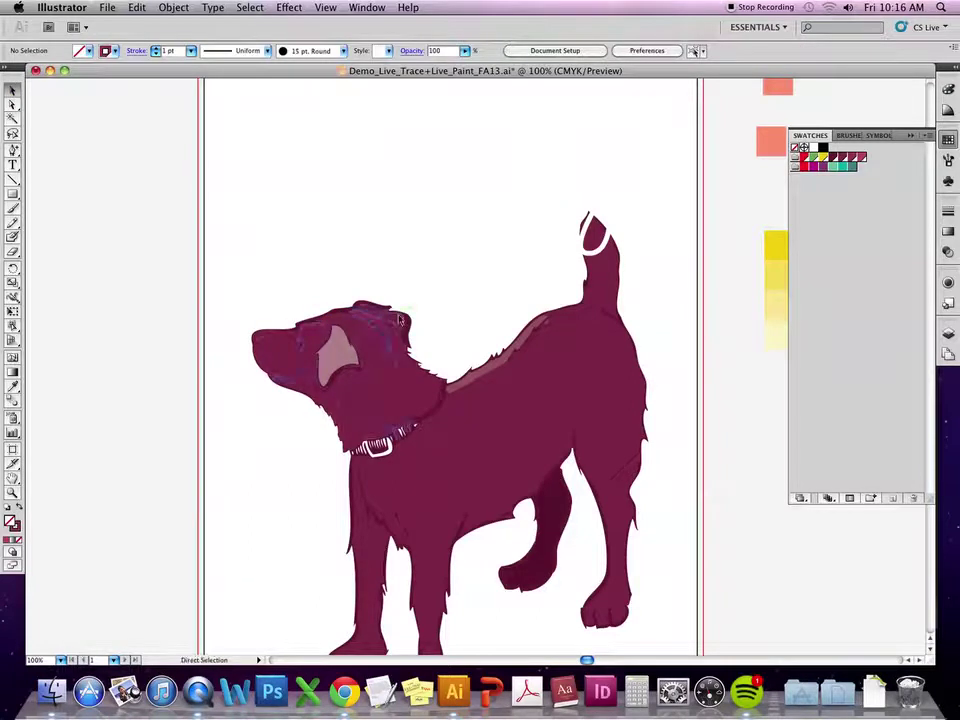
Select the maroon highlight stroke on the fold below the ear at 300% view.
key("super+equal")
key("super+equal")
key("super+equal")
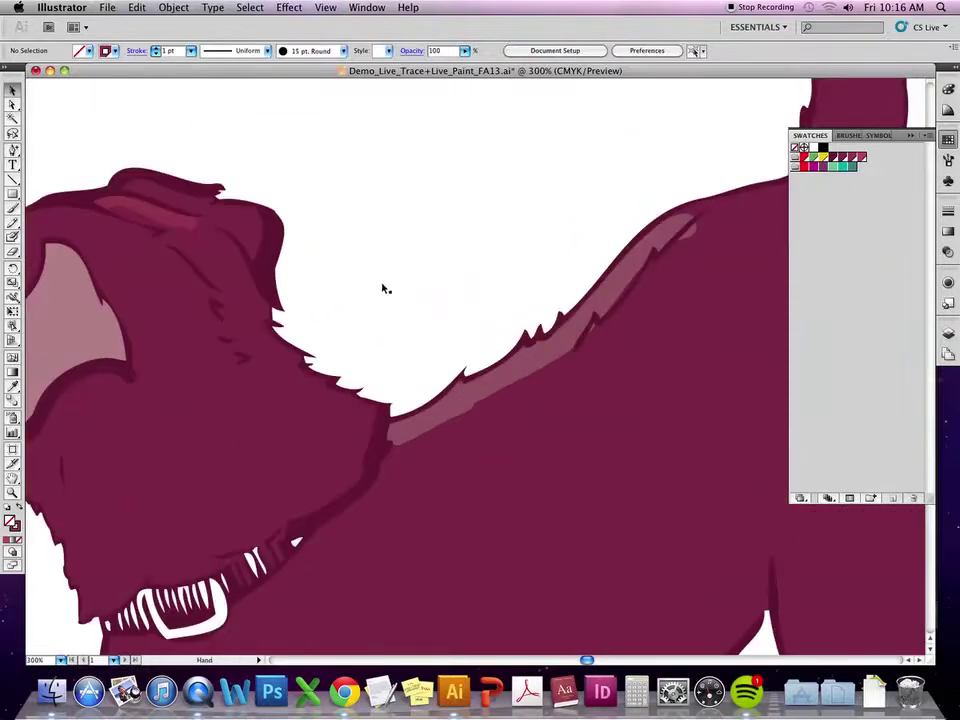
scroll(384, 229, "up", 5)
scroll(384, 229, "left", 5)
left_click(306, 290)
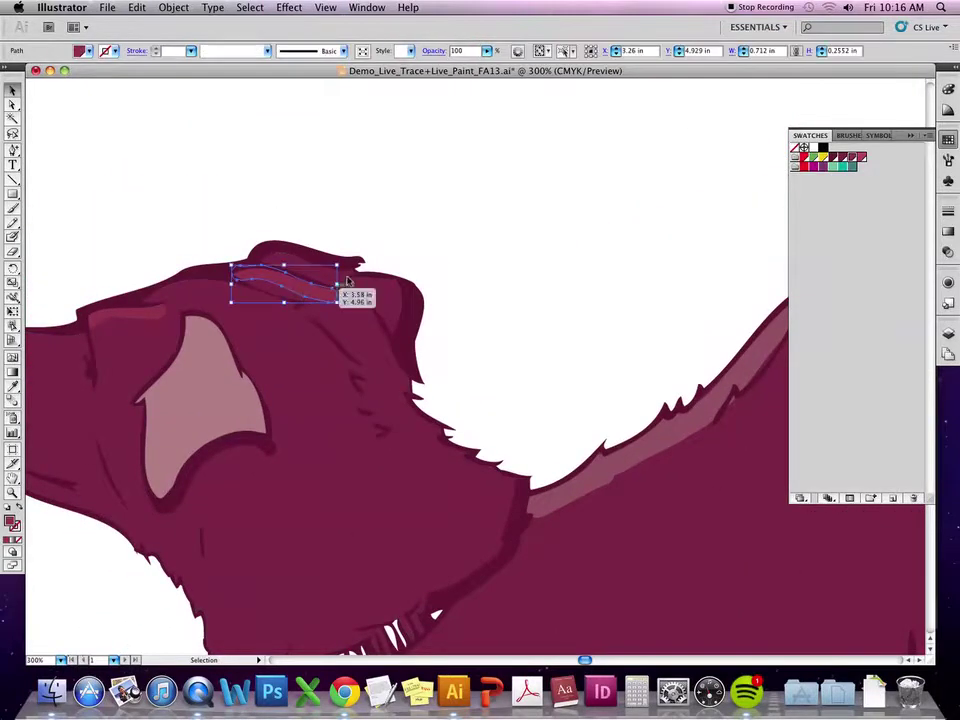
Try an Outer Glow effect in Multiply mode on the ear fold highlight, with preview on.
left_click(292, 10)
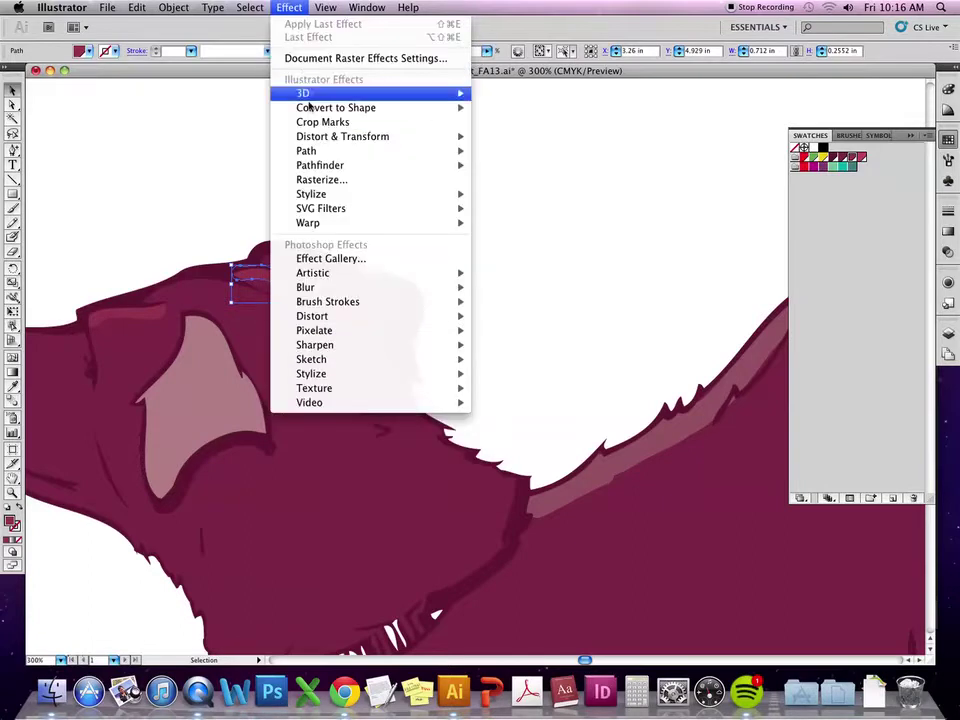
mouse_move(329, 197)
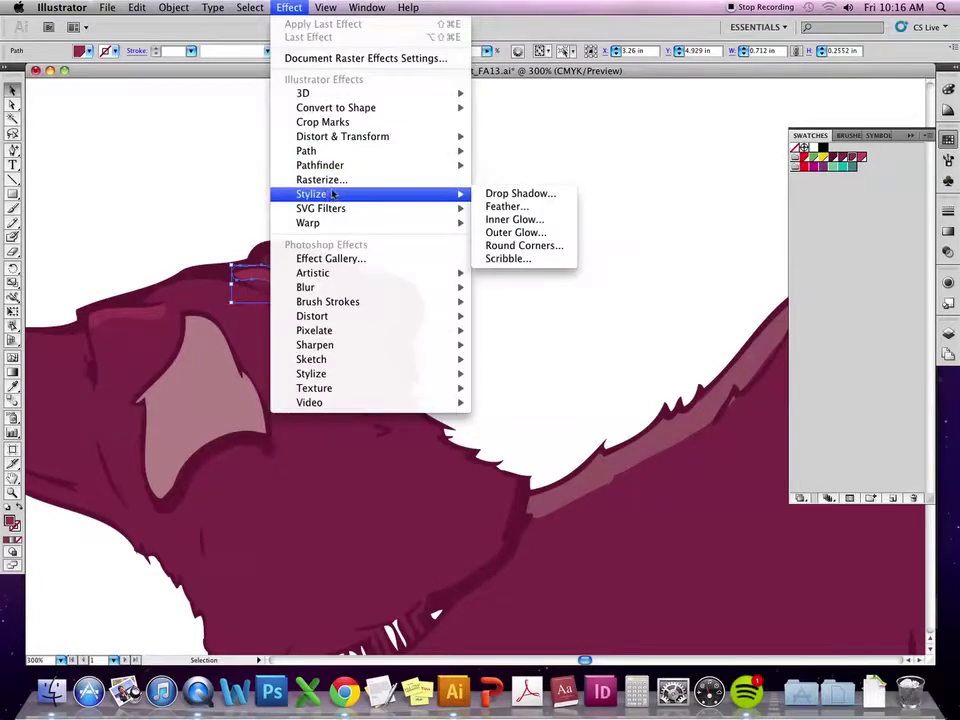
left_click(517, 233)
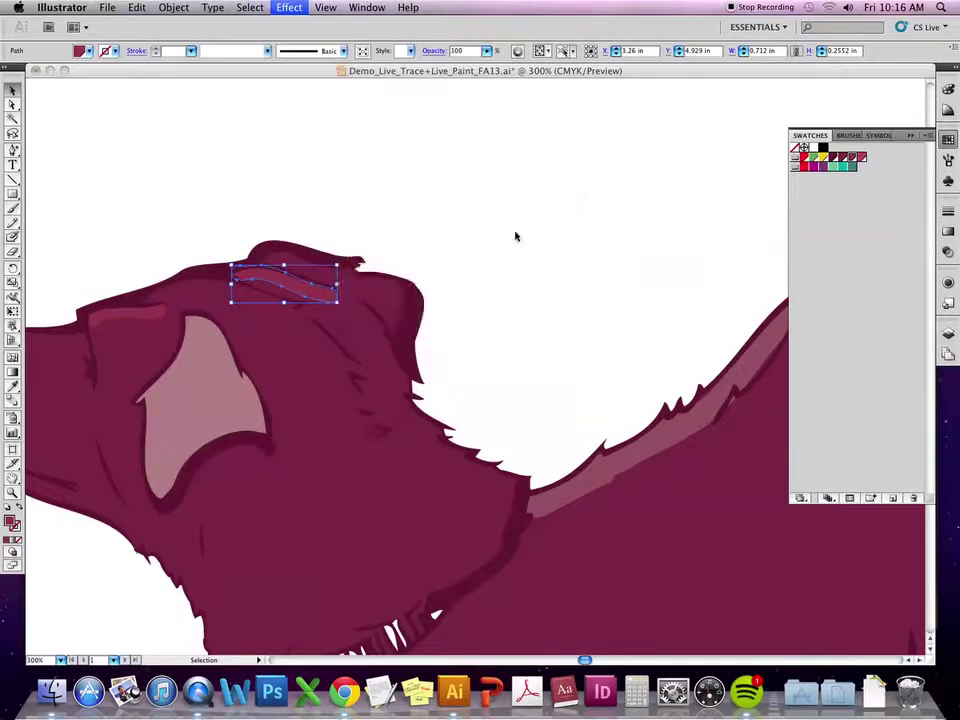
left_click(550, 280)
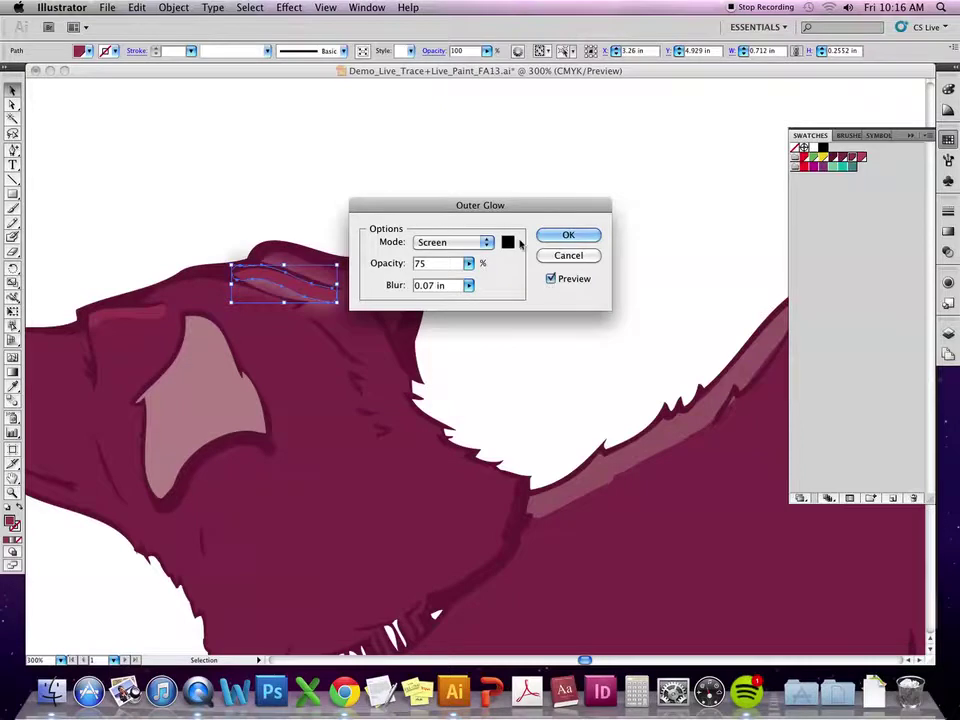
left_click_drag(410, 206, 476, 242)
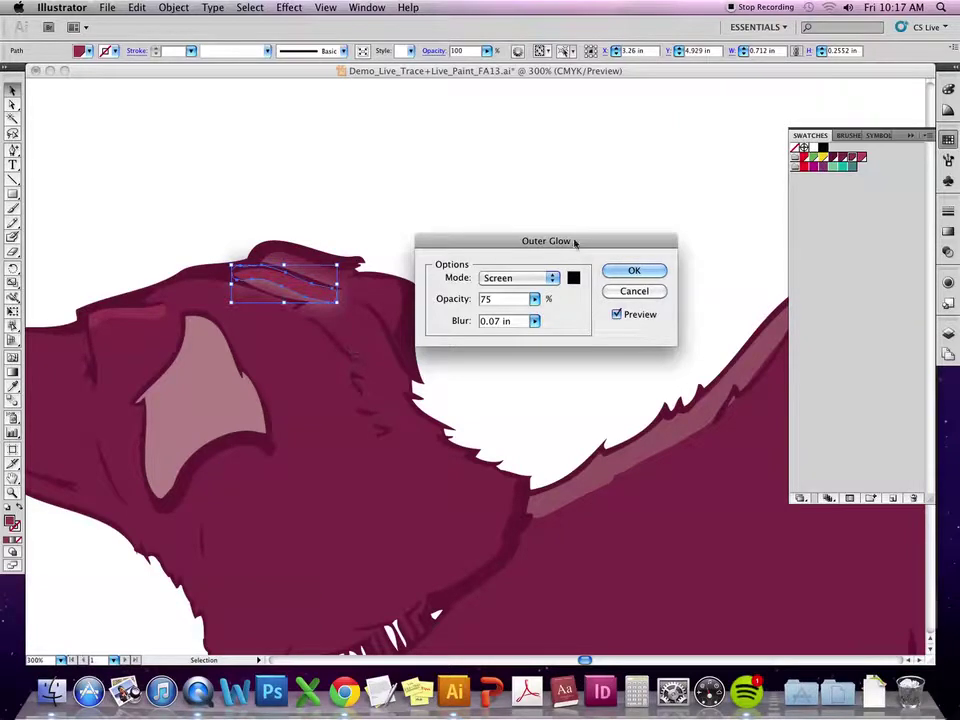
left_click(553, 278)
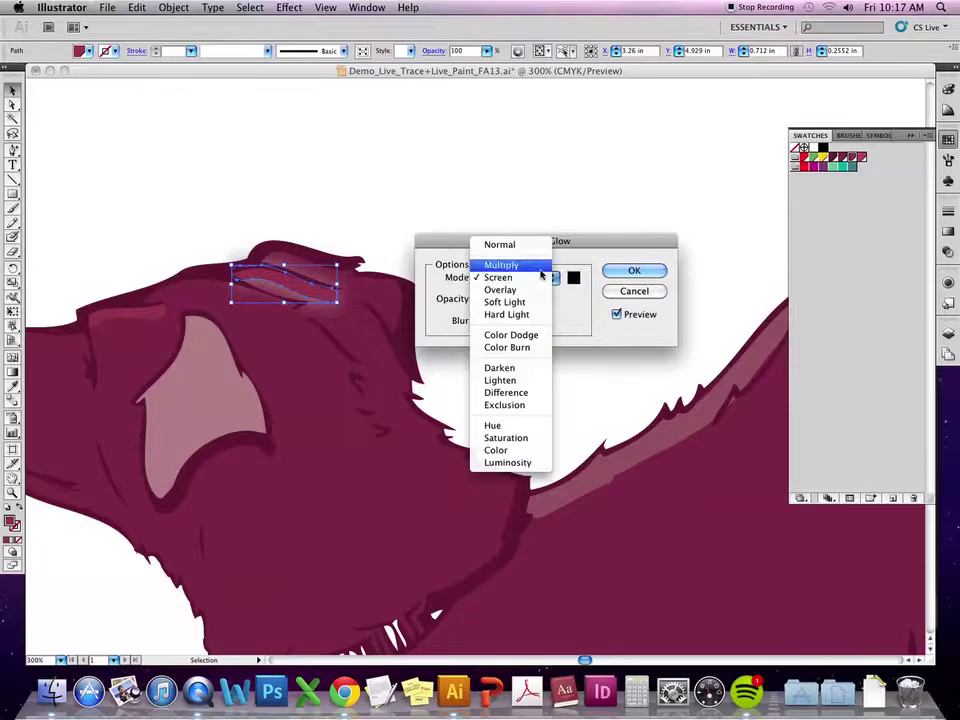
left_click(541, 266)
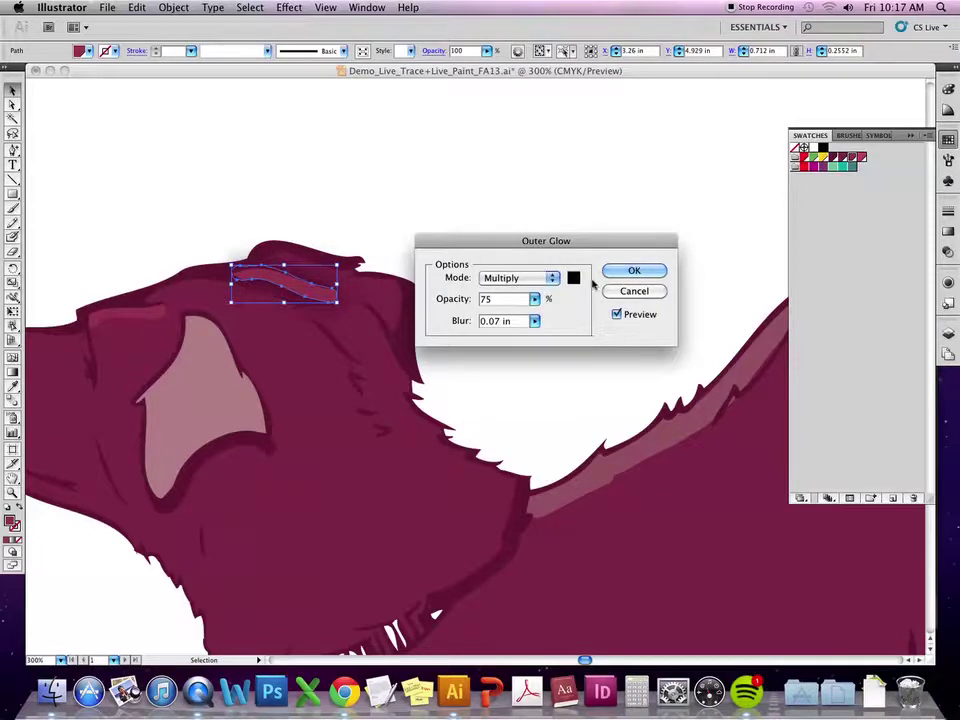
Set the trial glow's color to the highlight maroon from the document's color swatches.
left_click(574, 279)
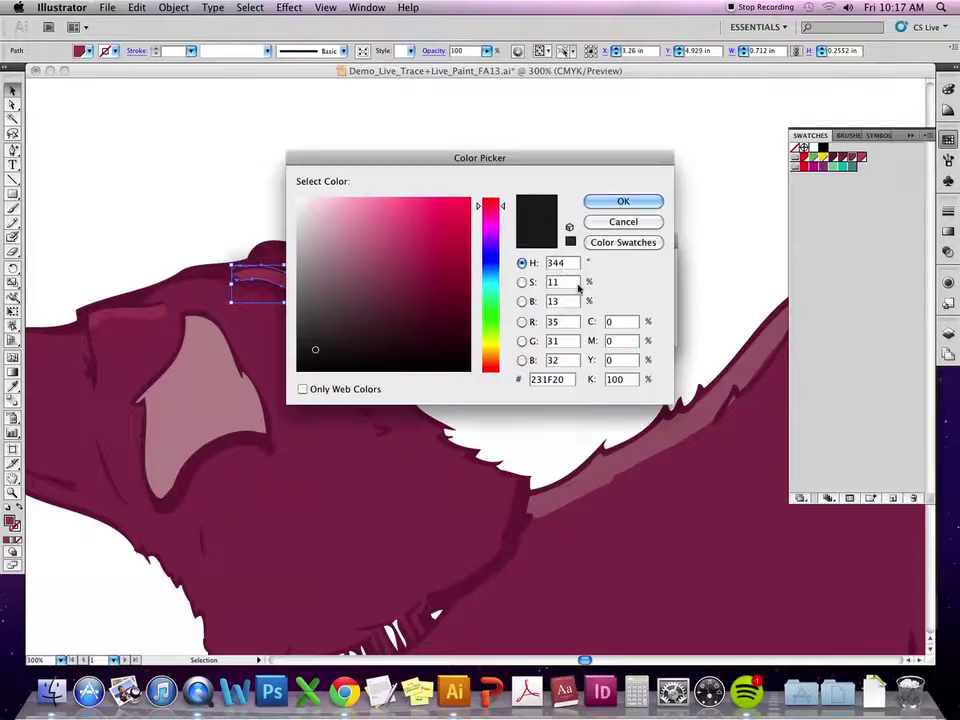
left_click(623, 242)
left_click(421, 298)
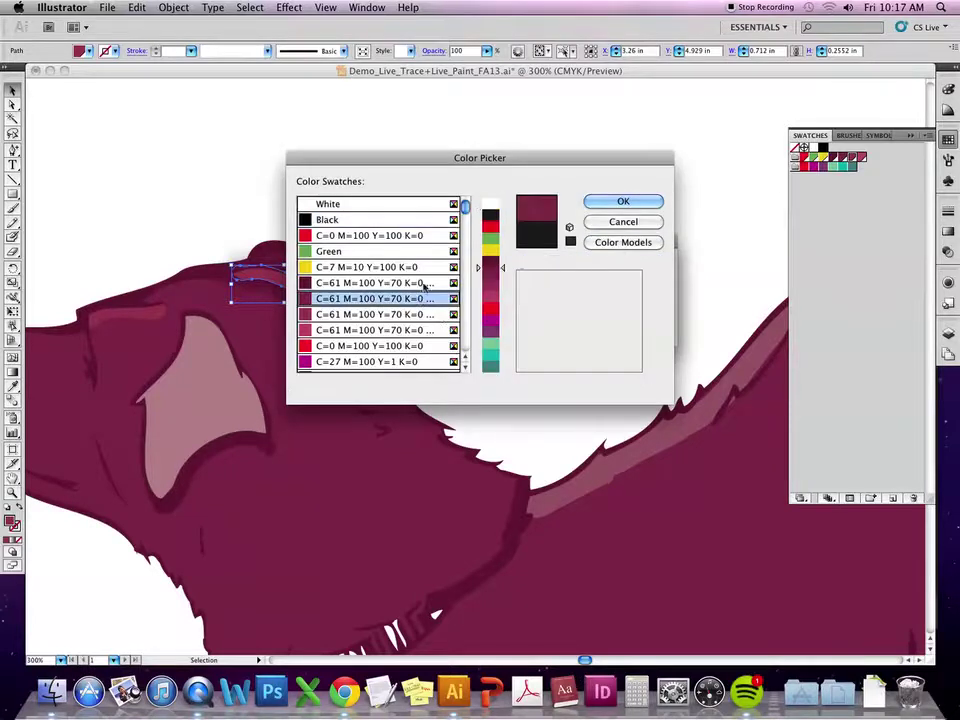
left_click(414, 314)
left_click(606, 206)
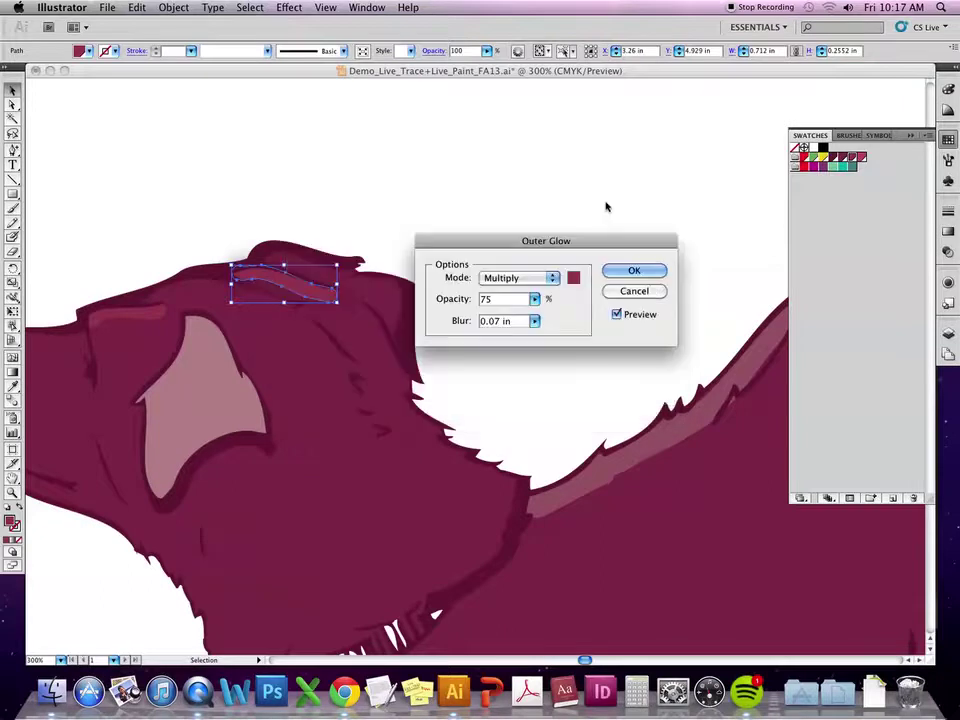
Try the glow at 100% opacity and 0.35 in blur, compare Normal and Multiply modes, and cancel the effect.
left_click(536, 299)
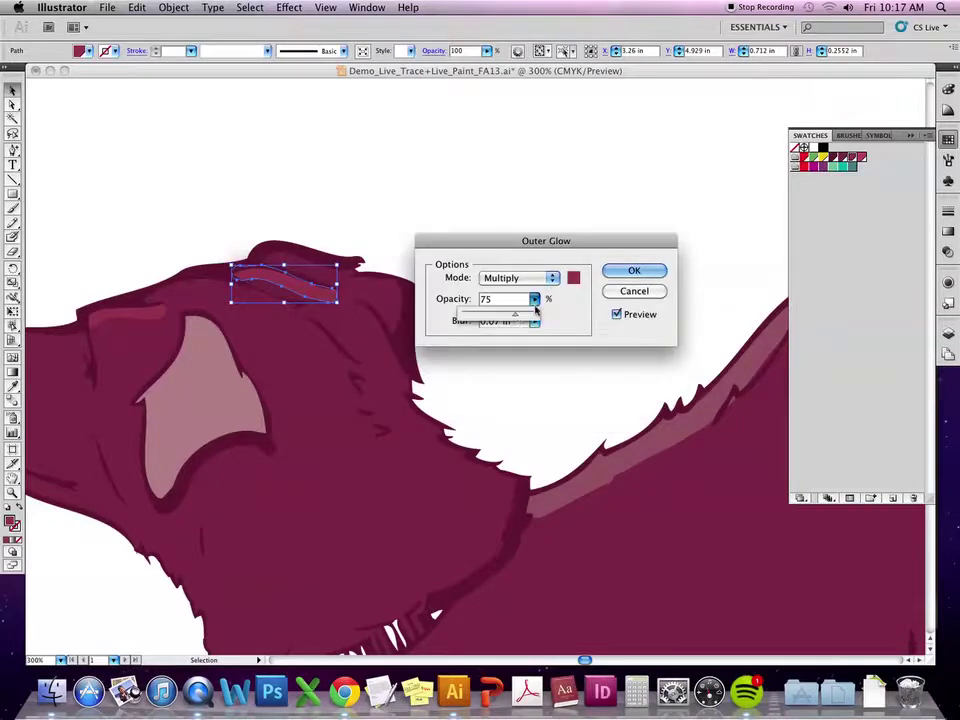
left_click_drag(519, 318, 536, 322)
left_click(536, 321)
left_click_drag(469, 338, 466, 337)
left_click(549, 278)
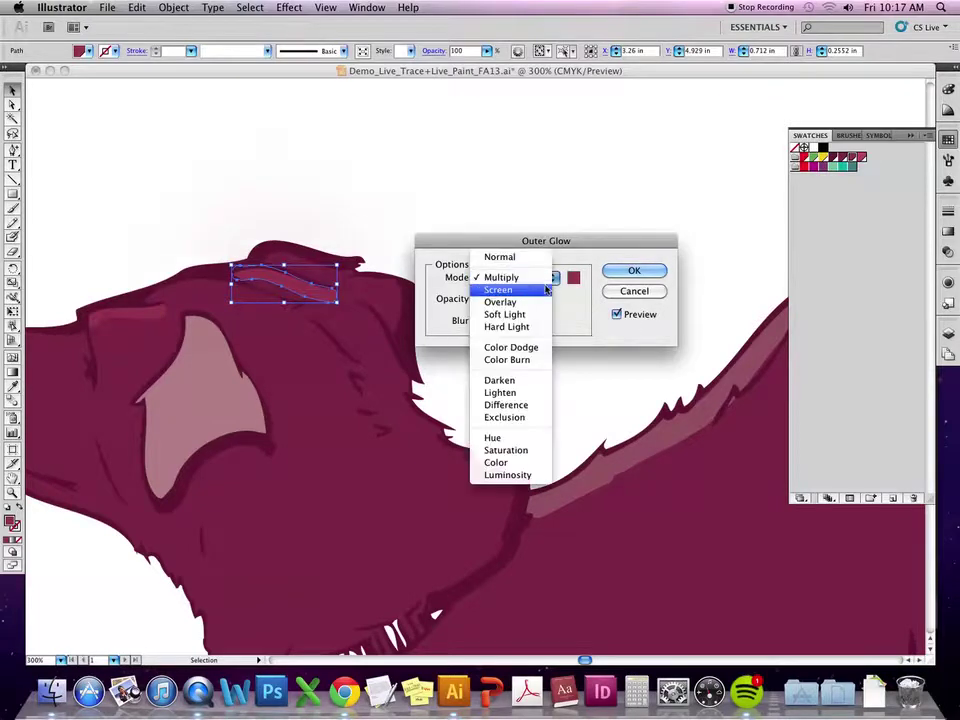
left_click(533, 263)
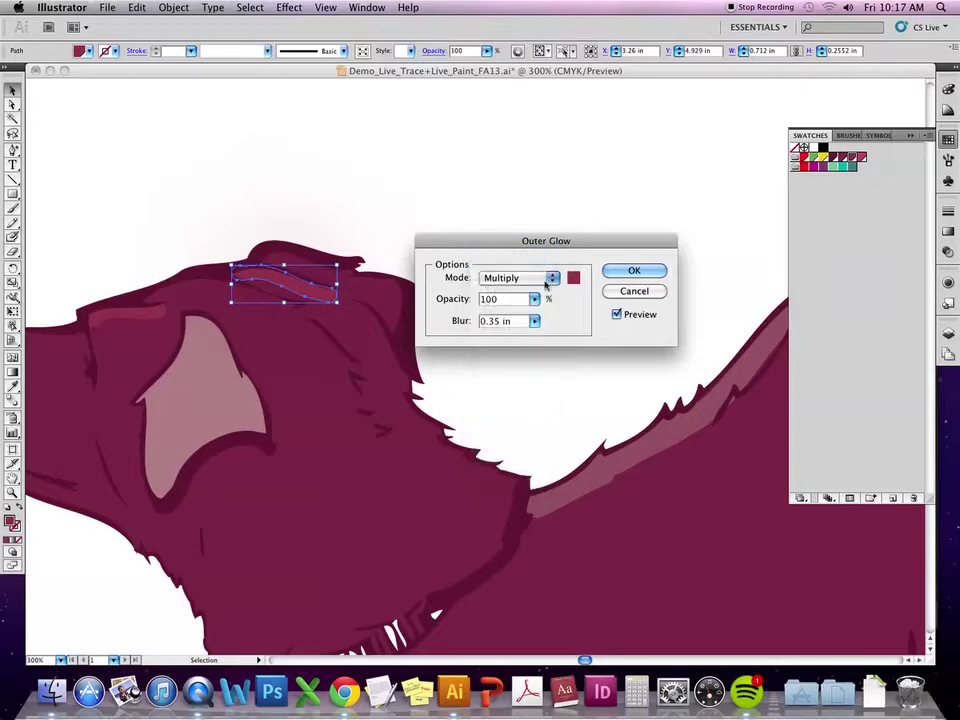
left_click(552, 280)
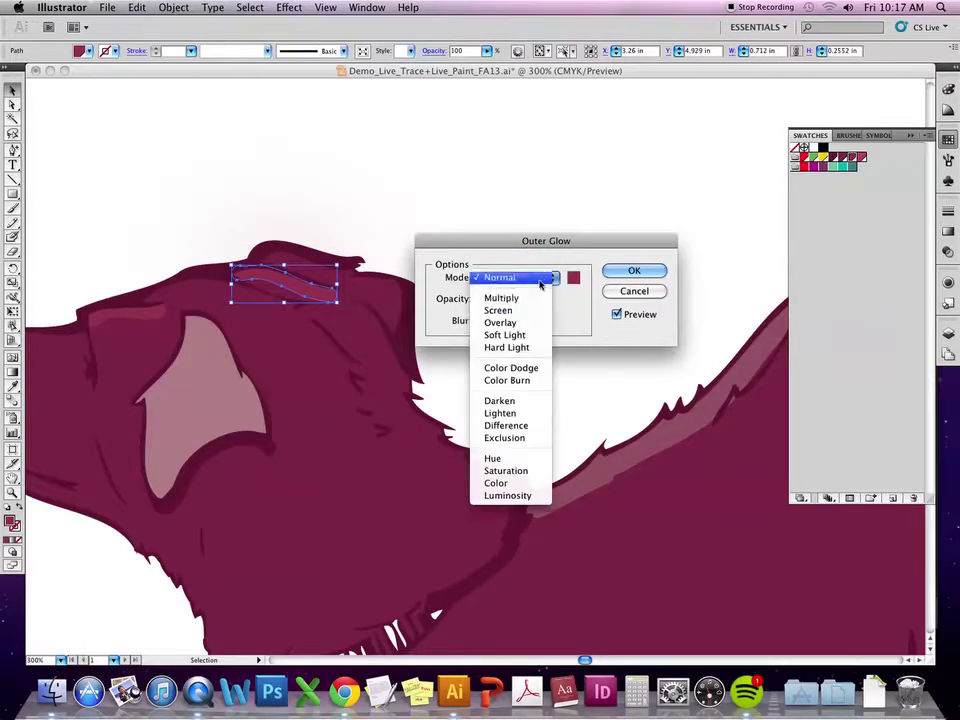
left_click(540, 305)
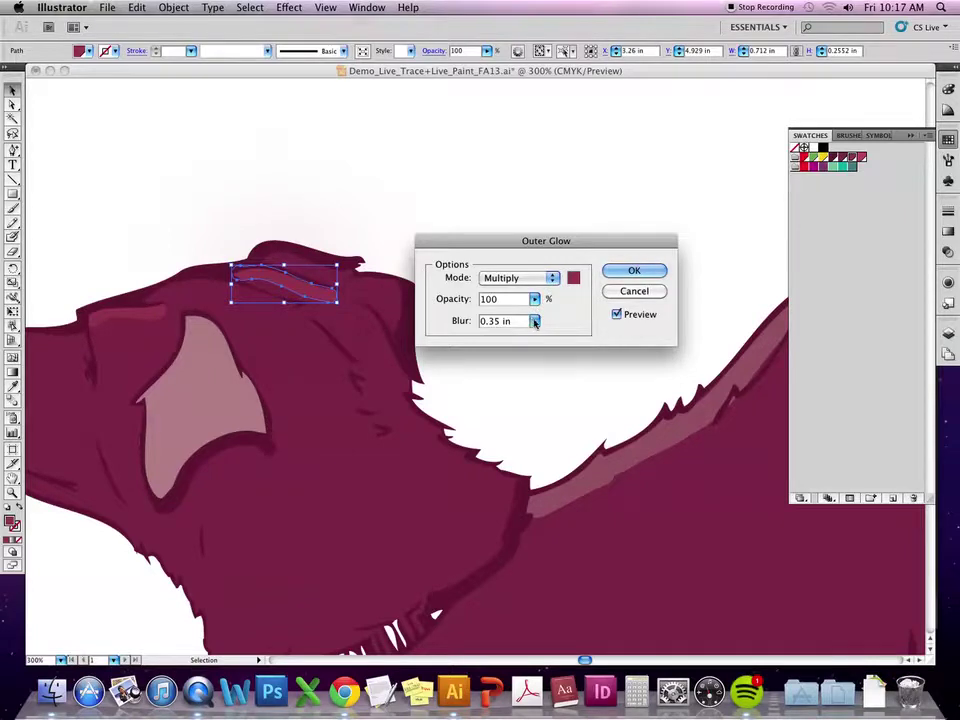
left_click(633, 294)
Apply a Feather effect with a 0.01 in radius to the ear fold highlight, using preview, and deselect it.
left_click(327, 8)
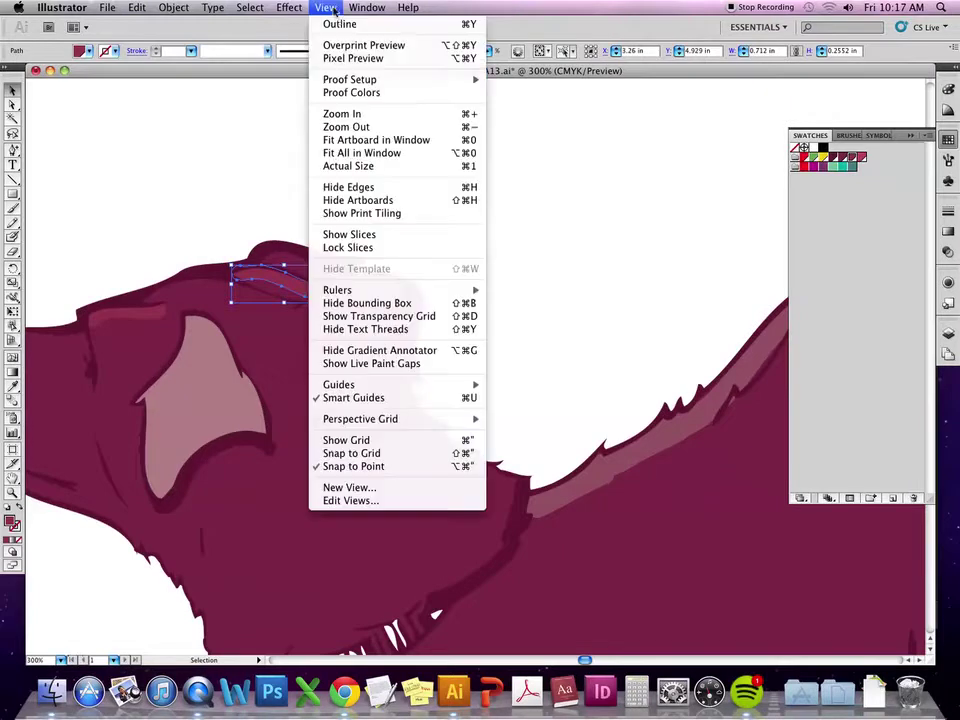
mouse_move(289, 8)
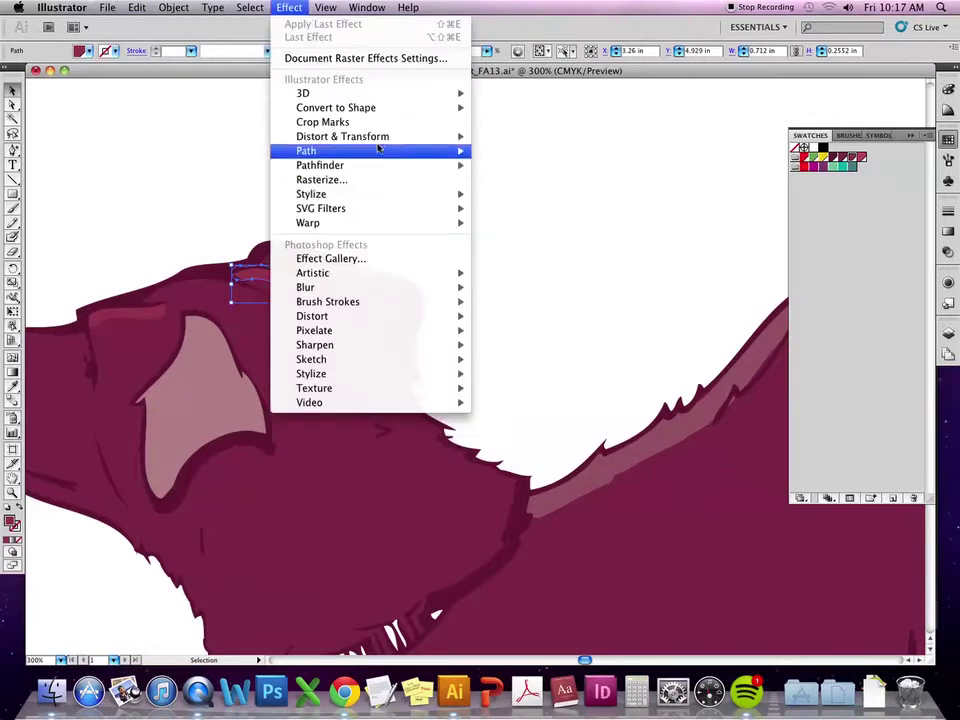
mouse_move(420, 194)
left_click(515, 208)
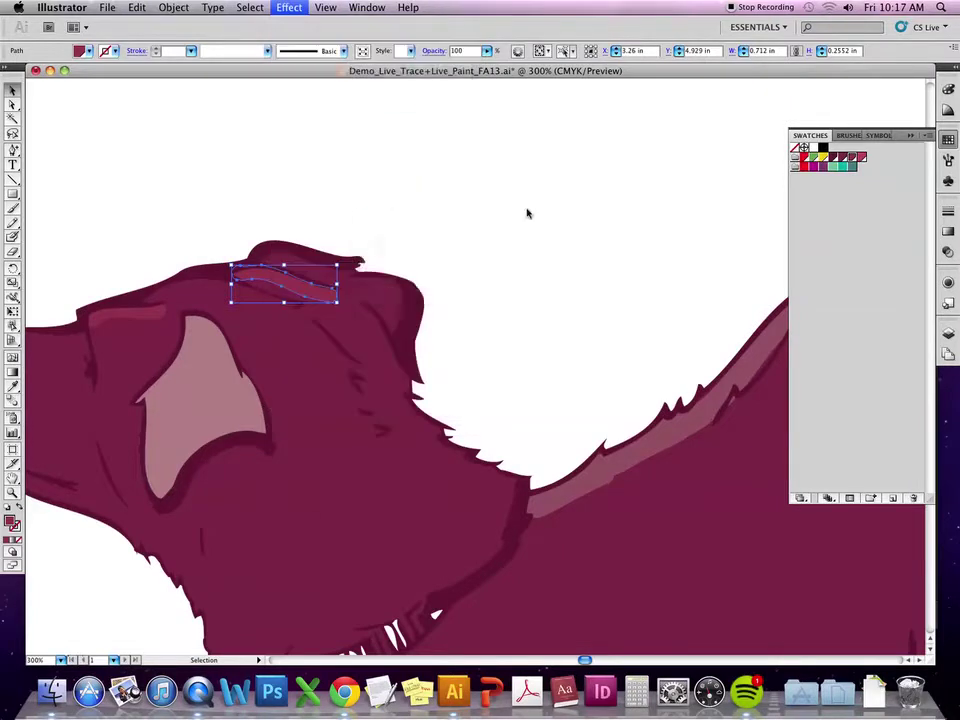
left_click(487, 267)
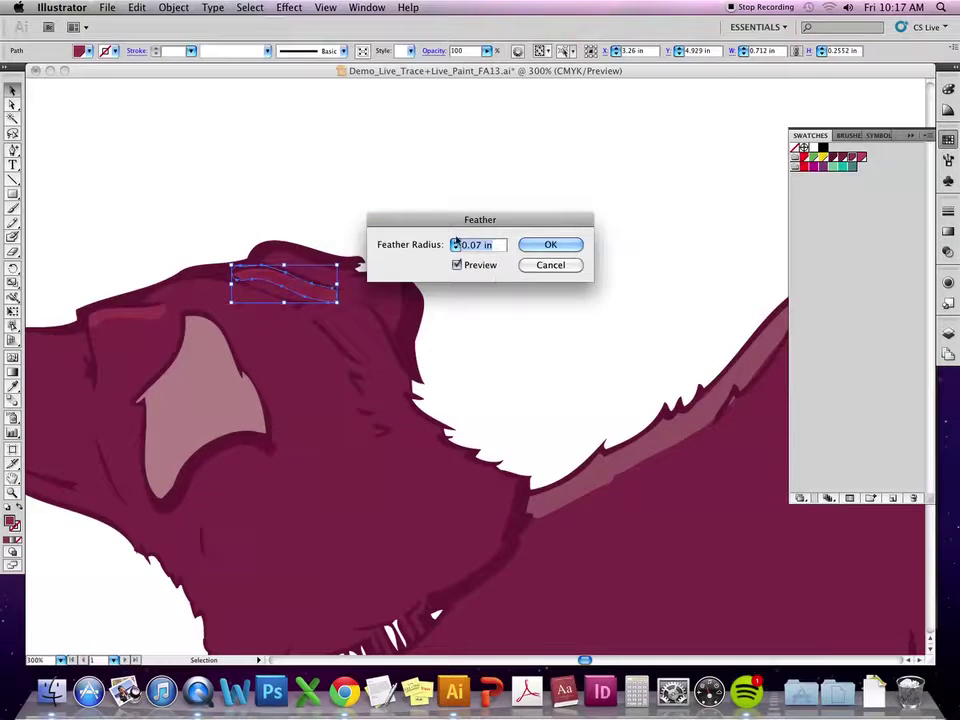
left_click(456, 248)
left_click(456, 248)
left_click(456, 248)
left_click(456, 248)
left_click(456, 248)
left_click(456, 248)
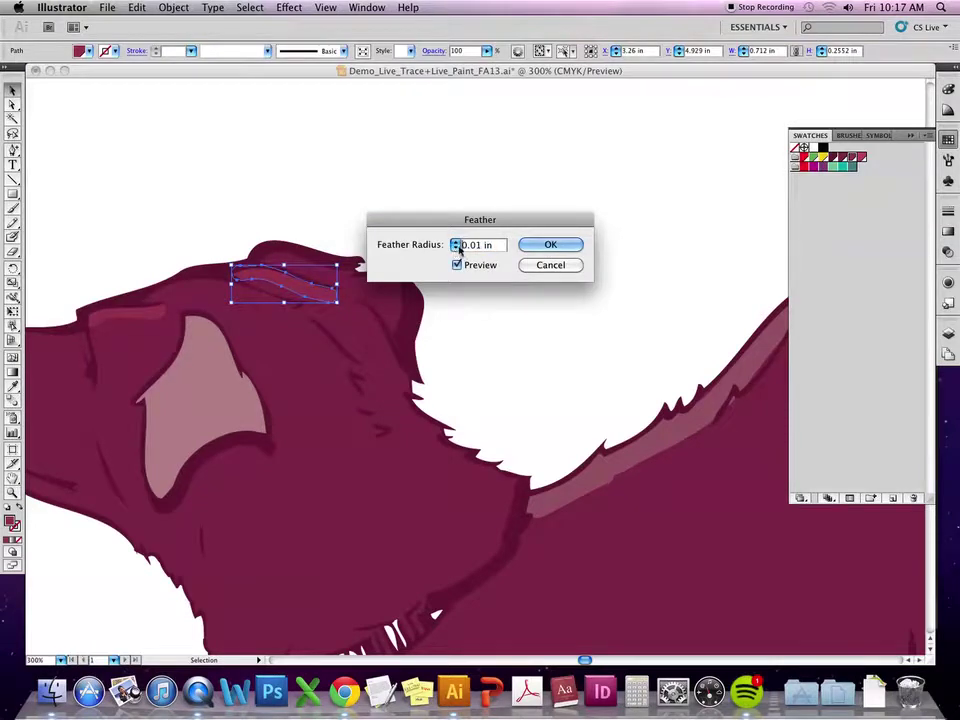
left_click(548, 245)
left_click(474, 264)
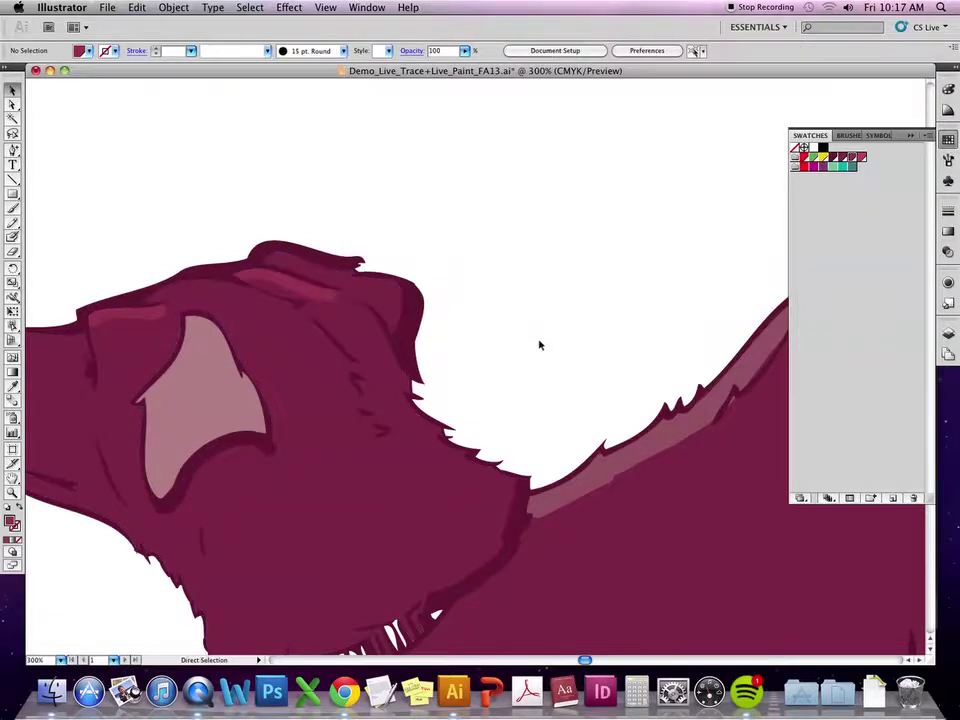
Examine the feathered ear fold highlight up close, comparing it with the rest of the dog's head and collar.
key("super+equal")
key("super+equal")
key("super+equal")
key("super+equal")
left_click_drag(383, 323, 600, 400)
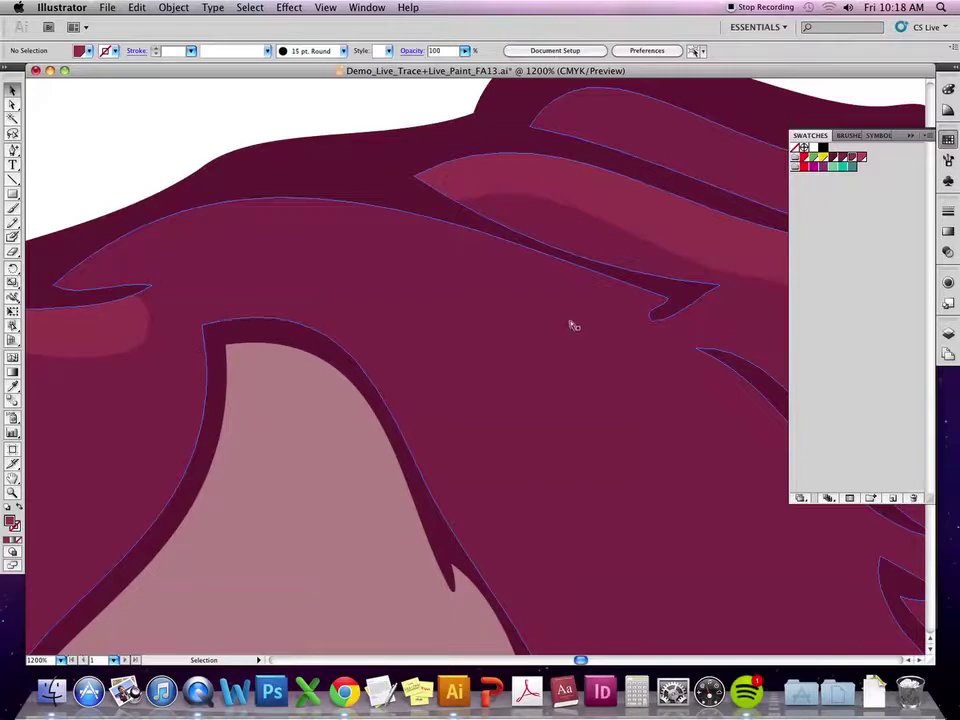
key("super+minus")
key("super+minus")
key("super+minus")
key("super+minus")
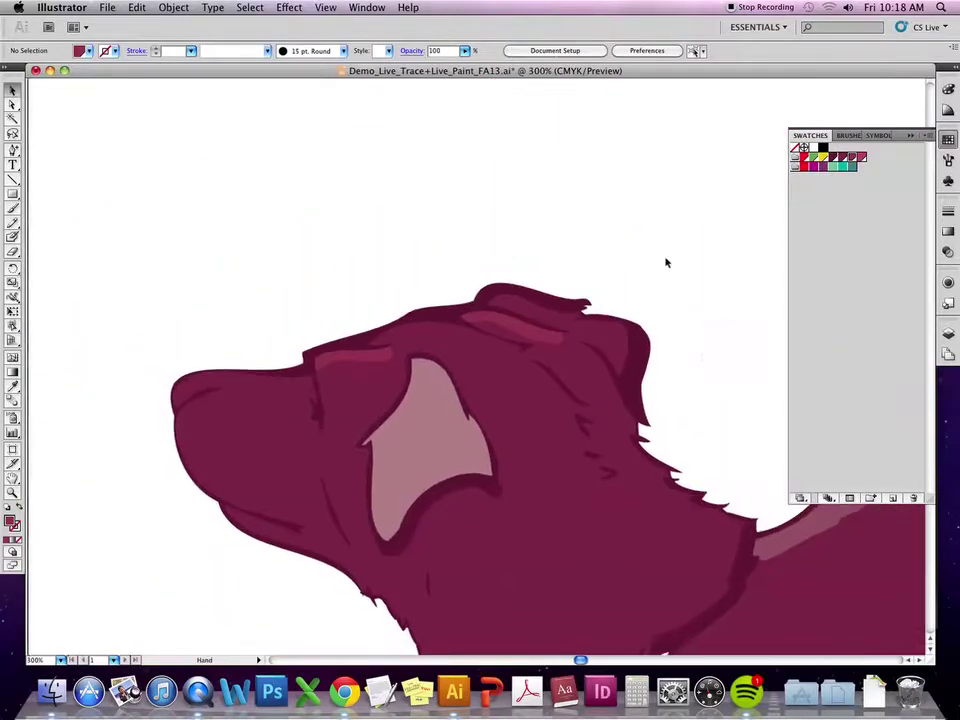
left_click_drag(665, 262, 565, 82)
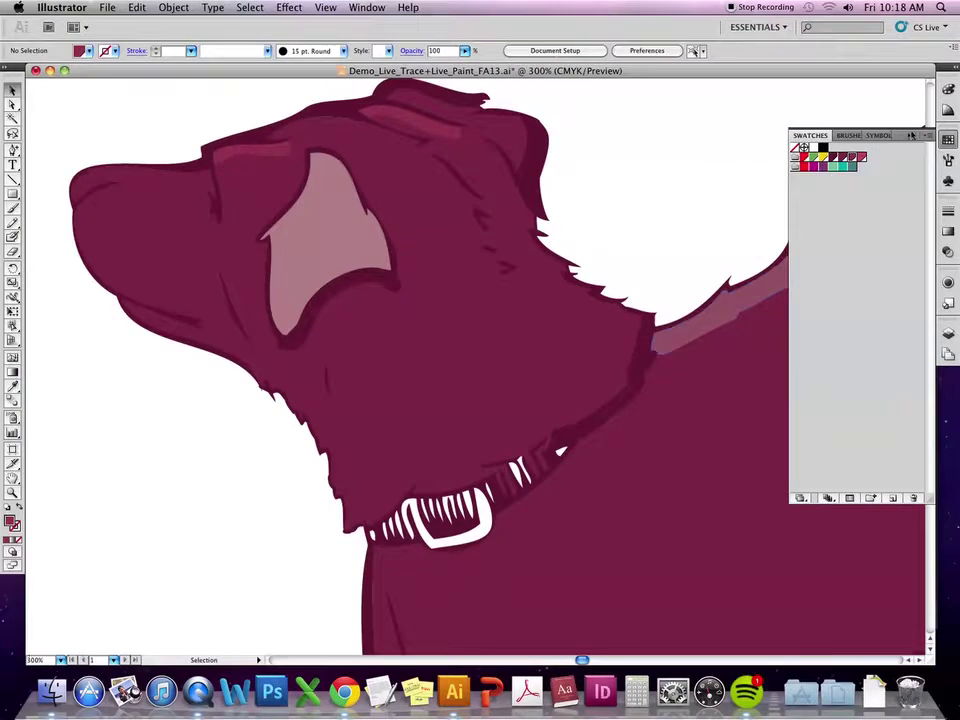
Undo the accidental artwork change, unlock Layer 3 and make it the active layer, and lock the Text layer.
left_click(910, 136)
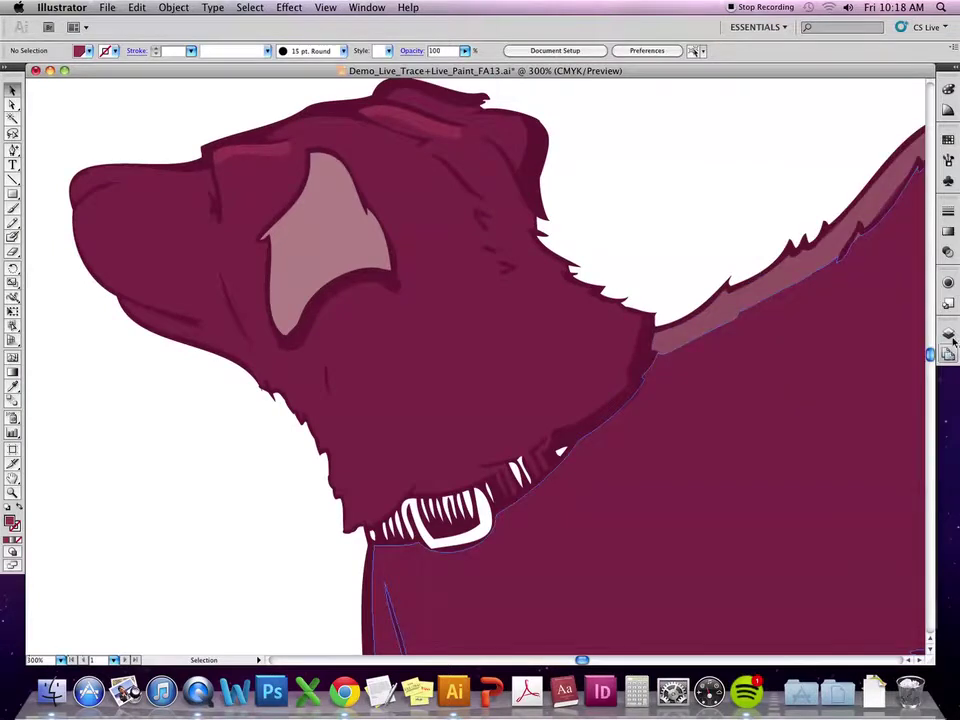
left_click(875, 361)
left_click(823, 205)
key("F7")
left_click(855, 357)
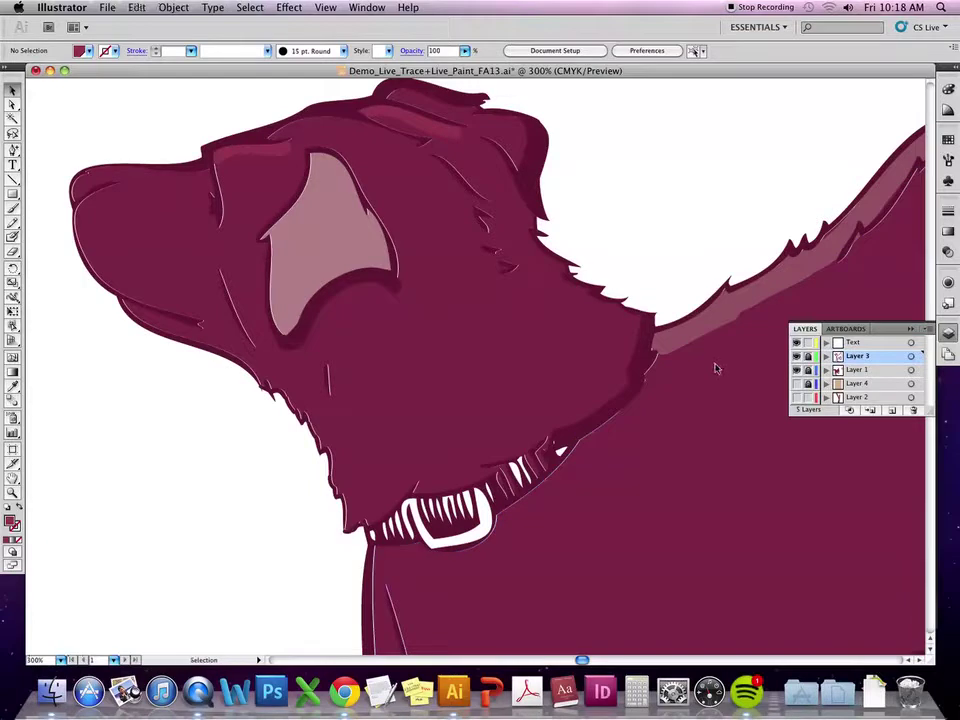
key("super+z")
left_click(715, 232)
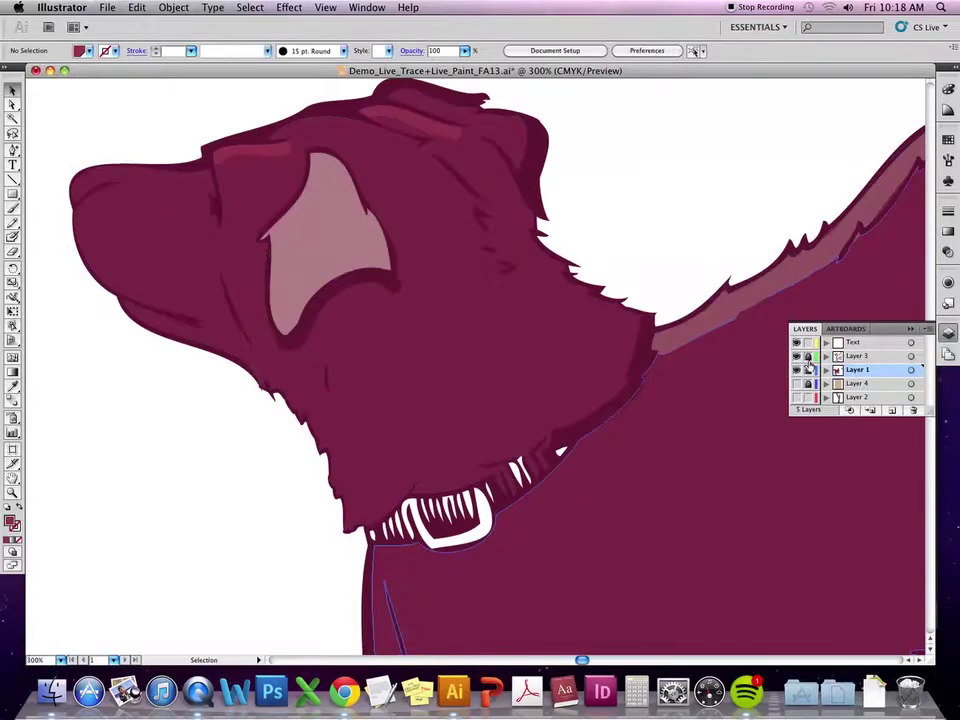
left_click(860, 357)
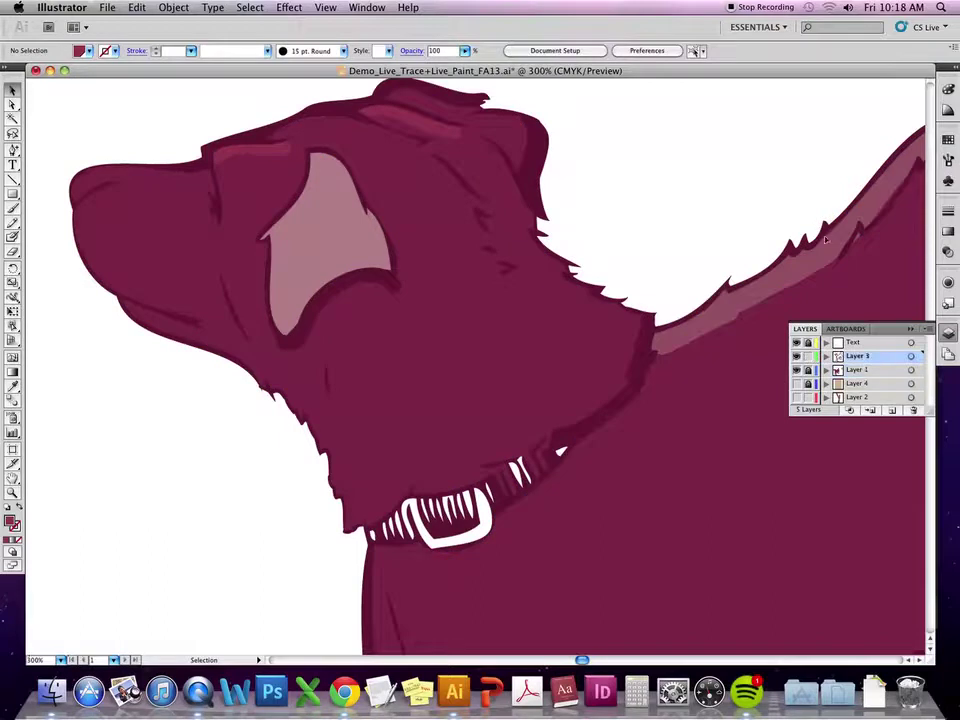
Select all the outline artwork on Layer 3 and start a previewed Drop Shadow effect in Multiply mode.
left_click(638, 377)
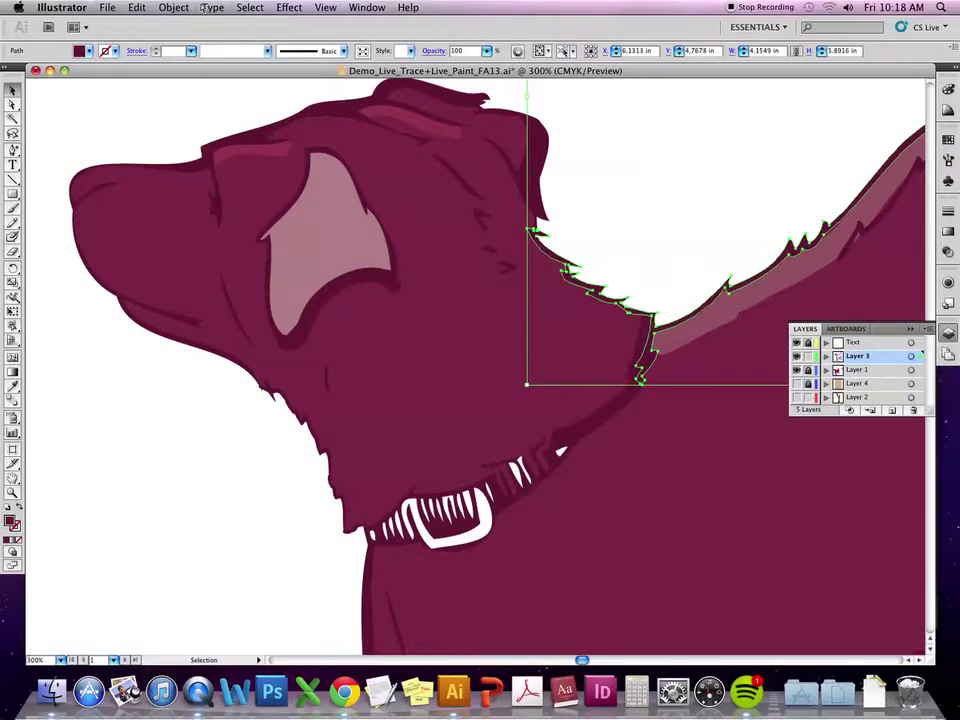
key("super+a")
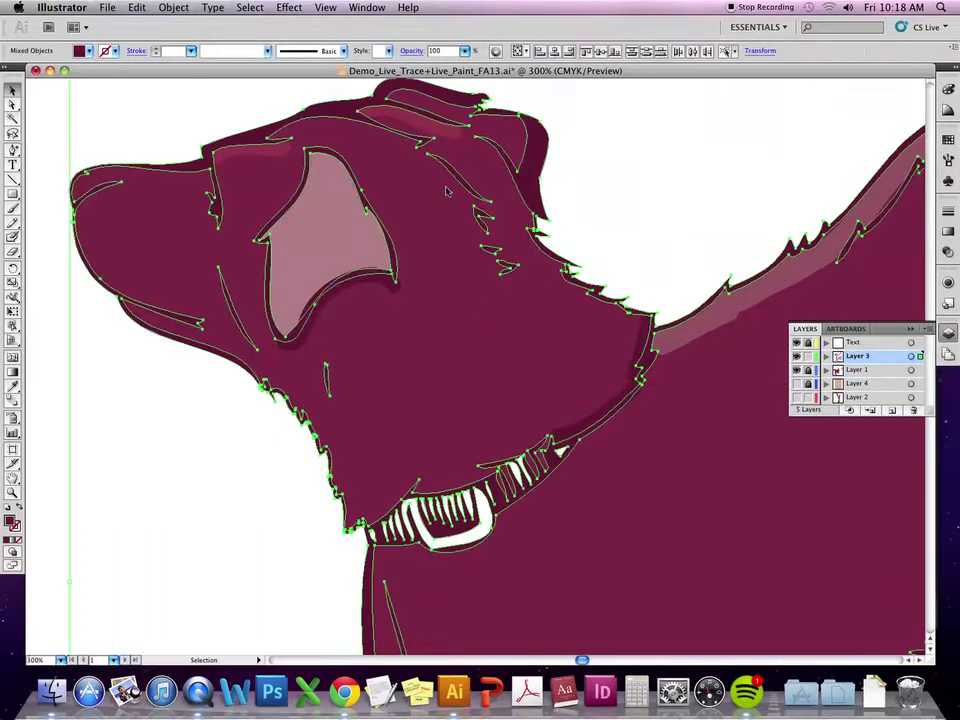
left_click(290, 8)
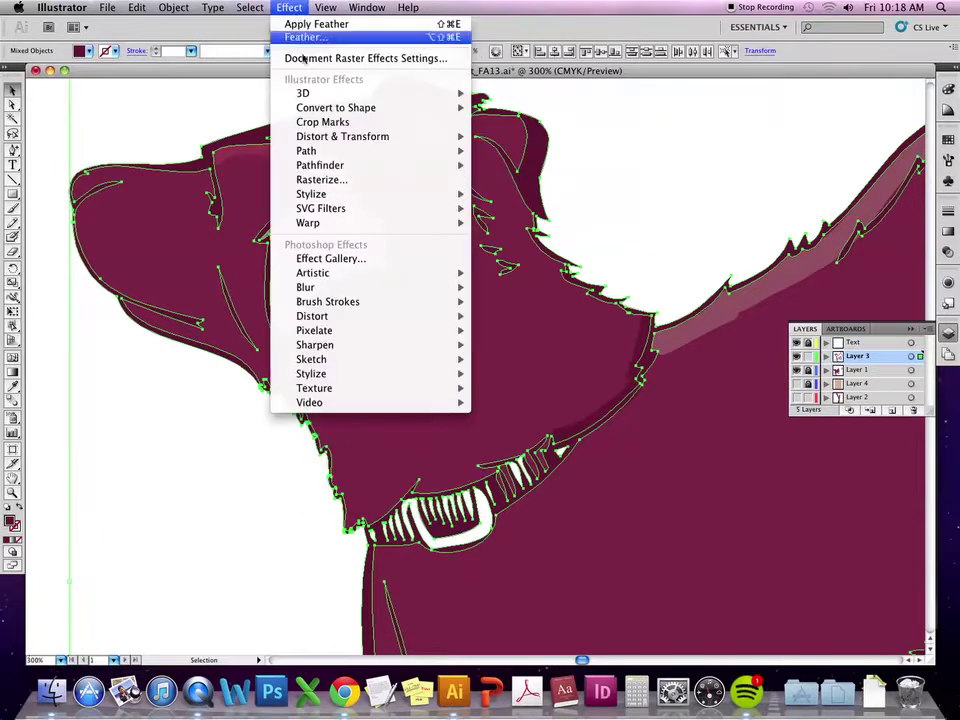
mouse_move(400, 194)
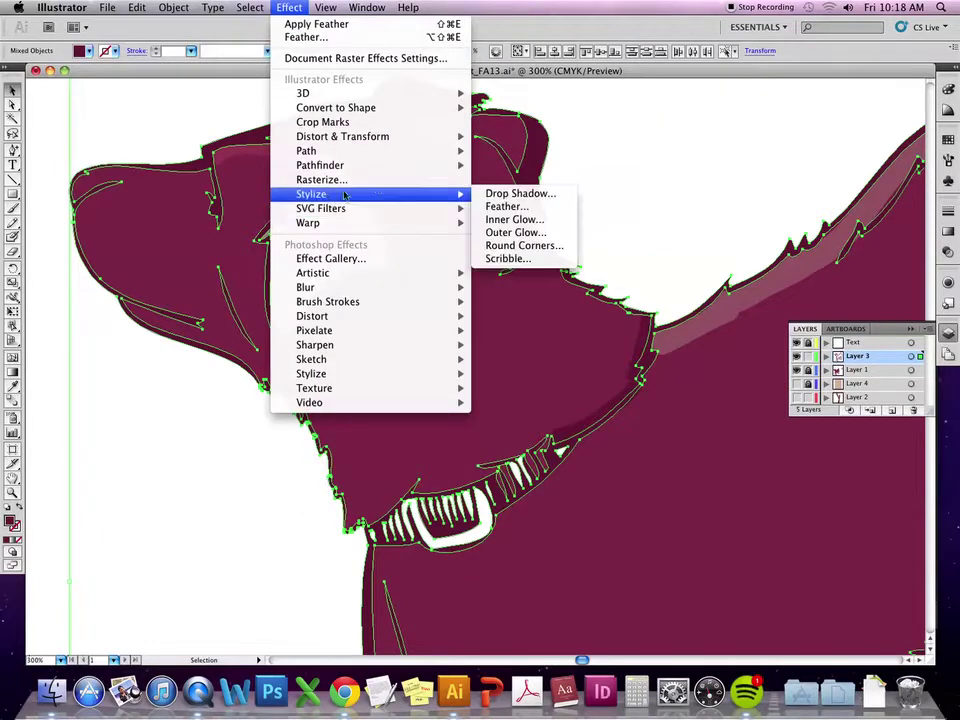
left_click(540, 199)
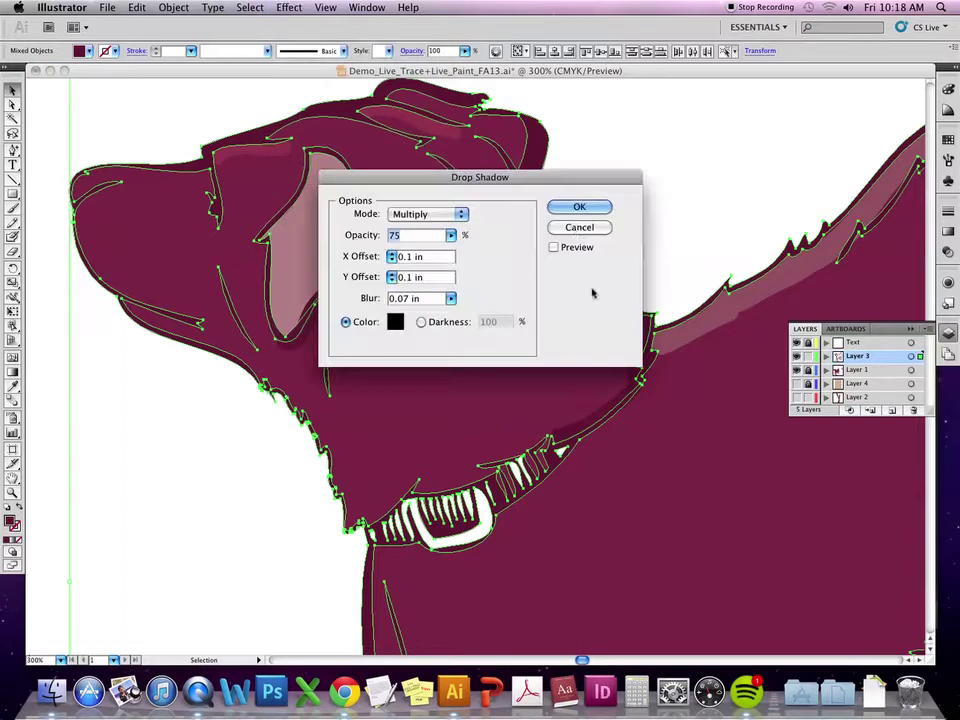
left_click(554, 248)
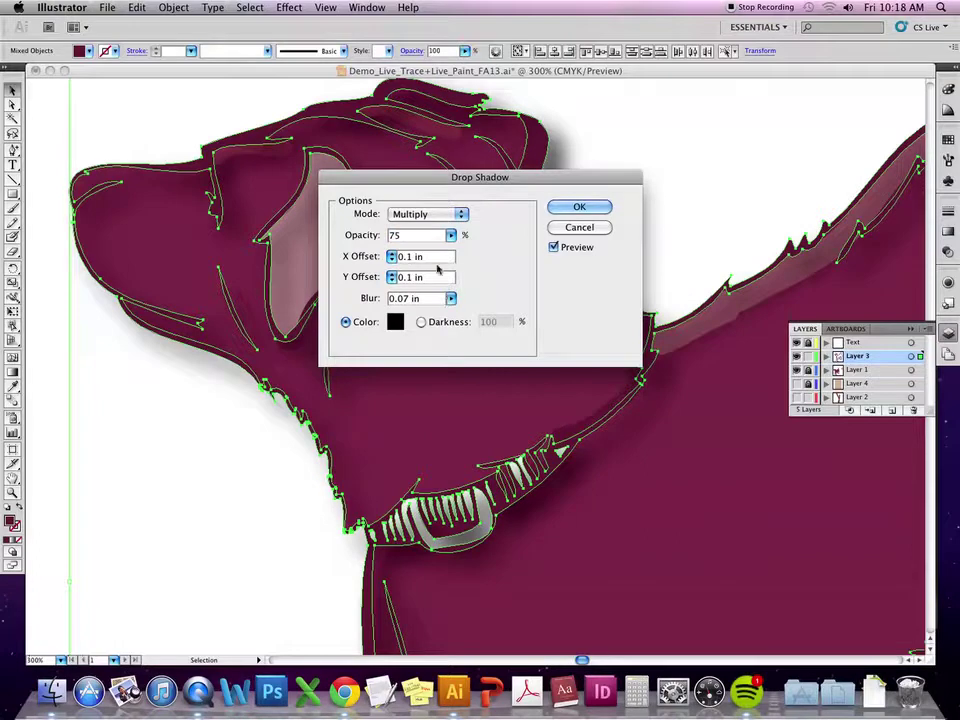
Set the drop shadow's opacity to 40%, apply the effect, and deselect the outlines.
left_click(451, 235)
left_click_drag(434, 251, 410, 256)
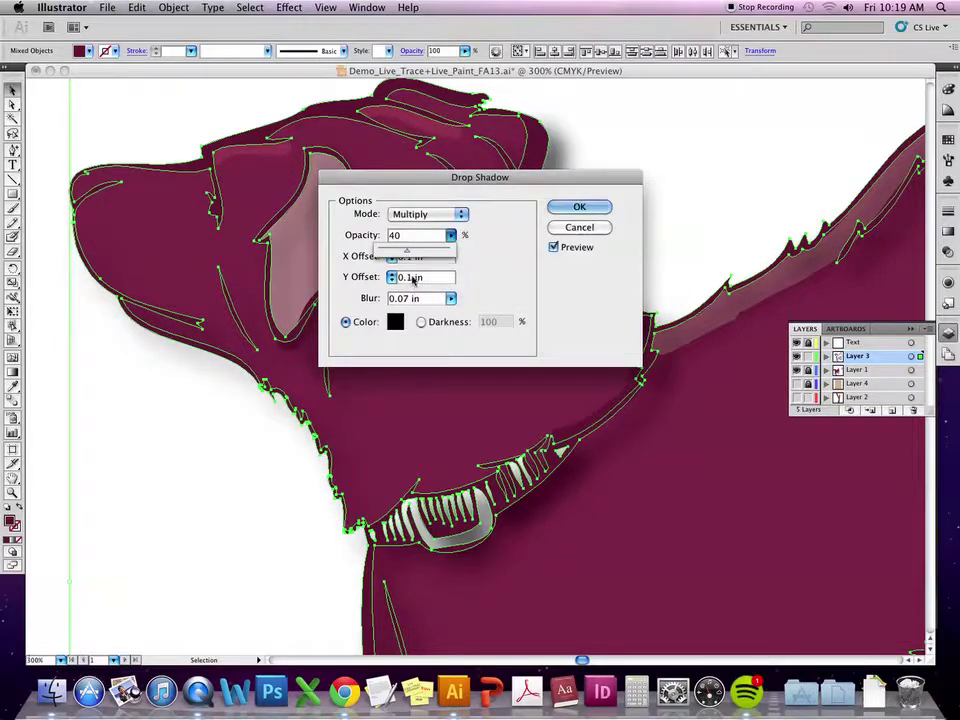
left_click(591, 209)
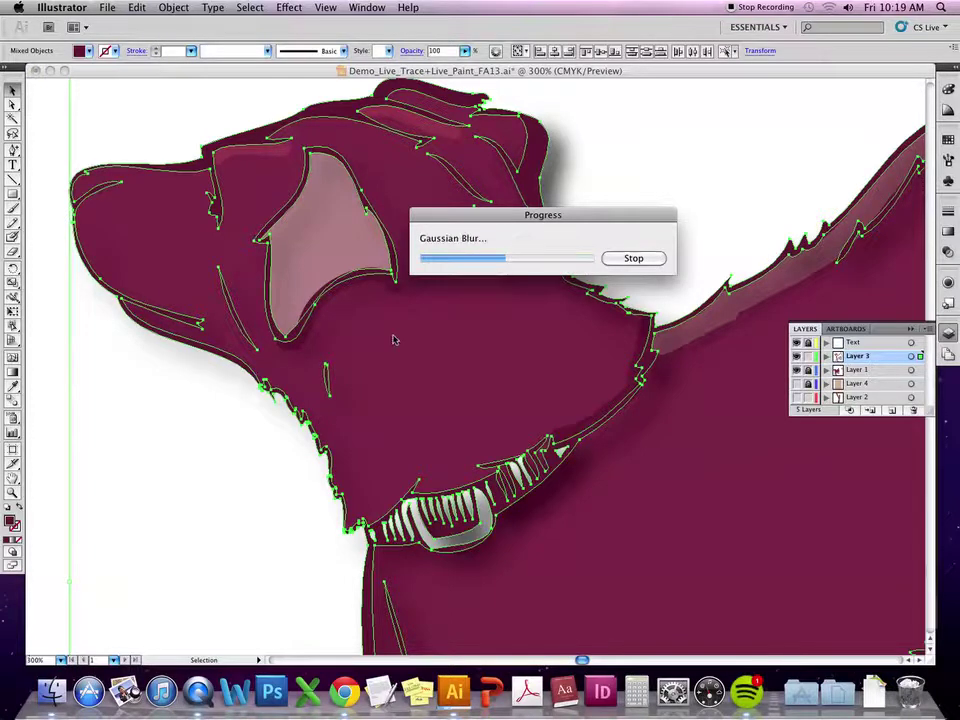
left_click(261, 509)
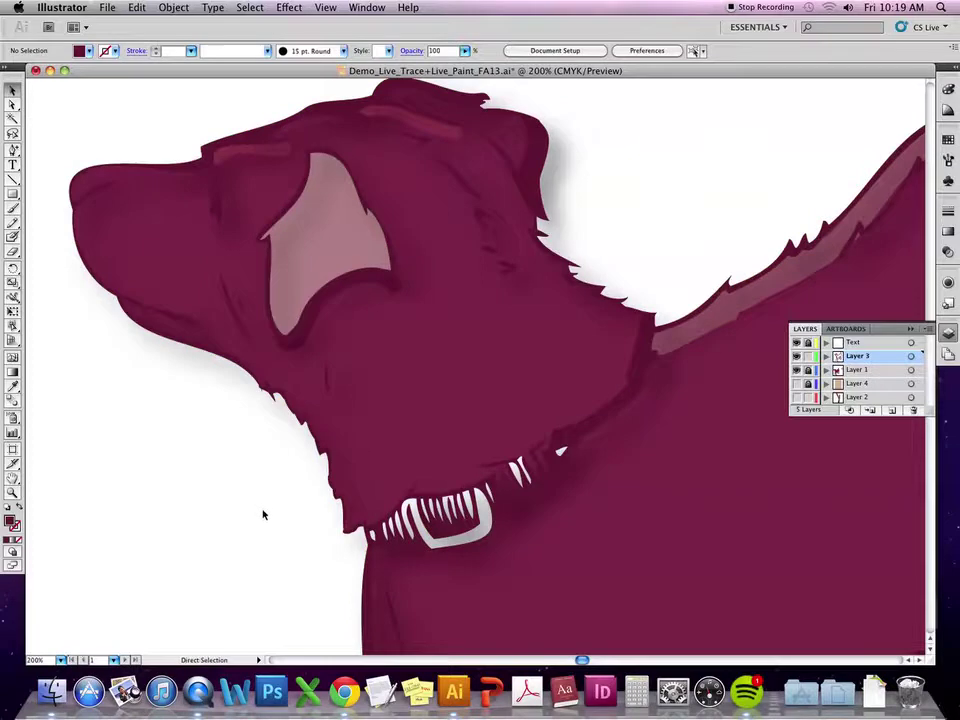
Select the outline path along the tail's rear edge and show its complete list of appearance attributes.
key("super+minus")
key("super+minus")
scroll(578, 503, "down", 3)
scroll(578, 503, "right", 5)
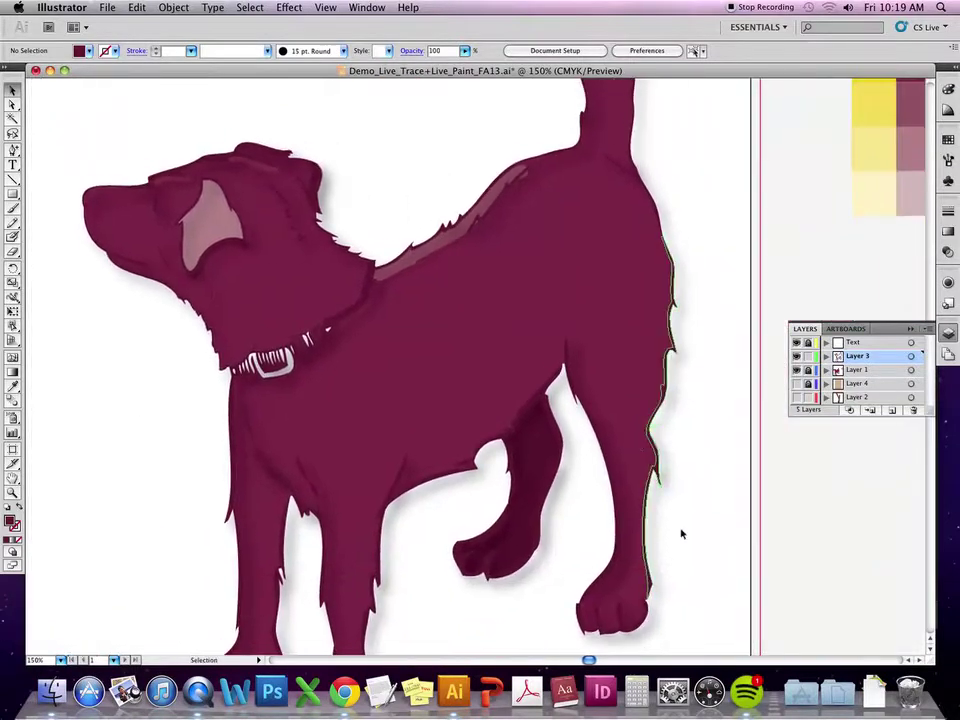
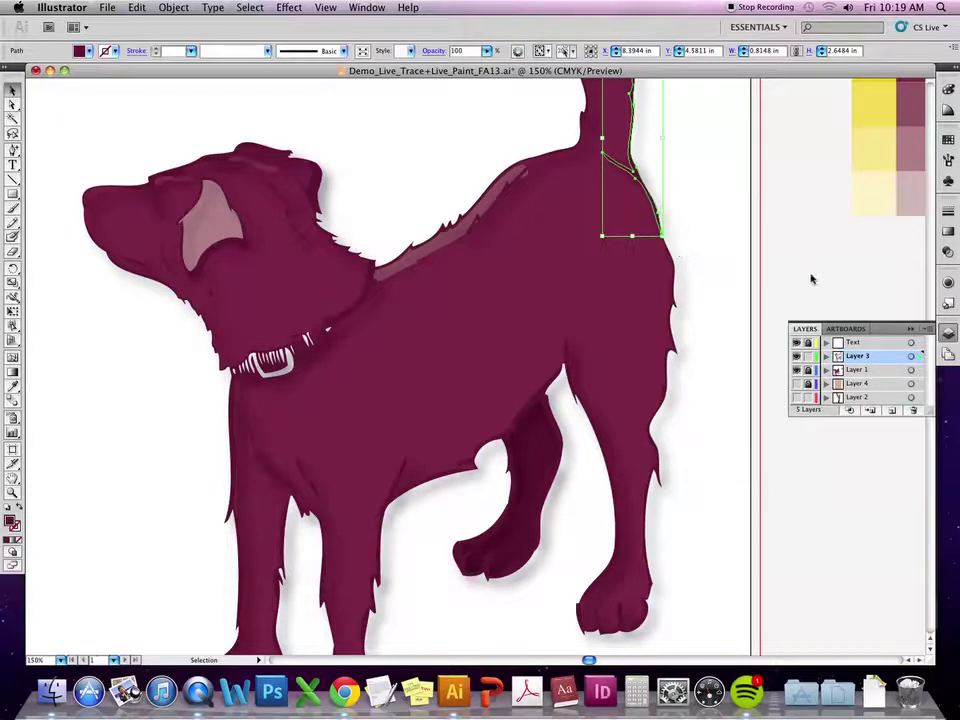
left_click(948, 284)
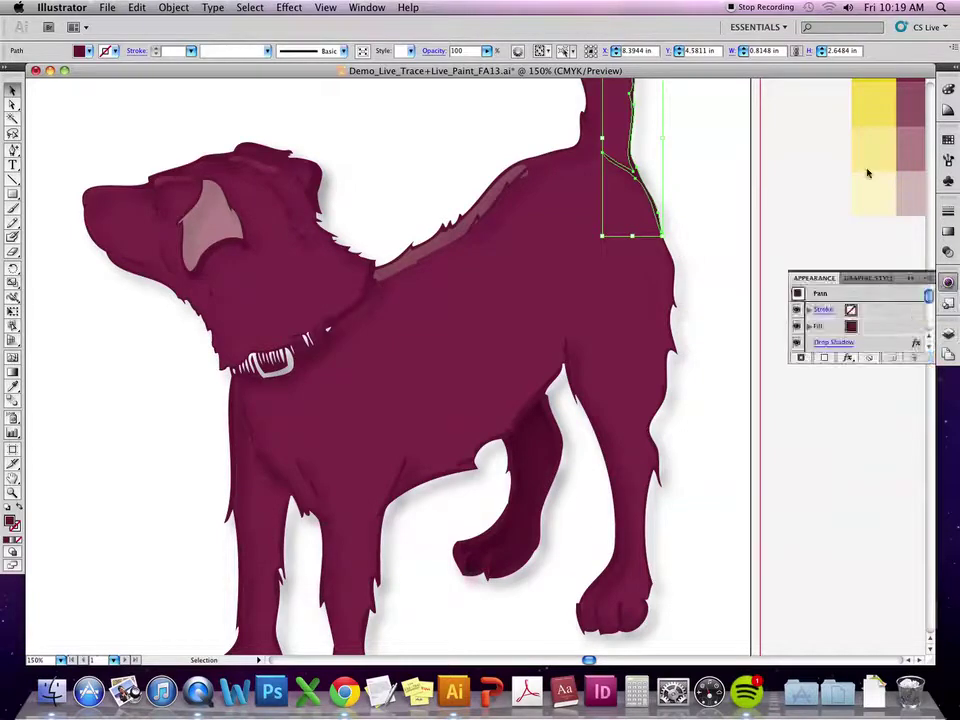
left_click(368, 9)
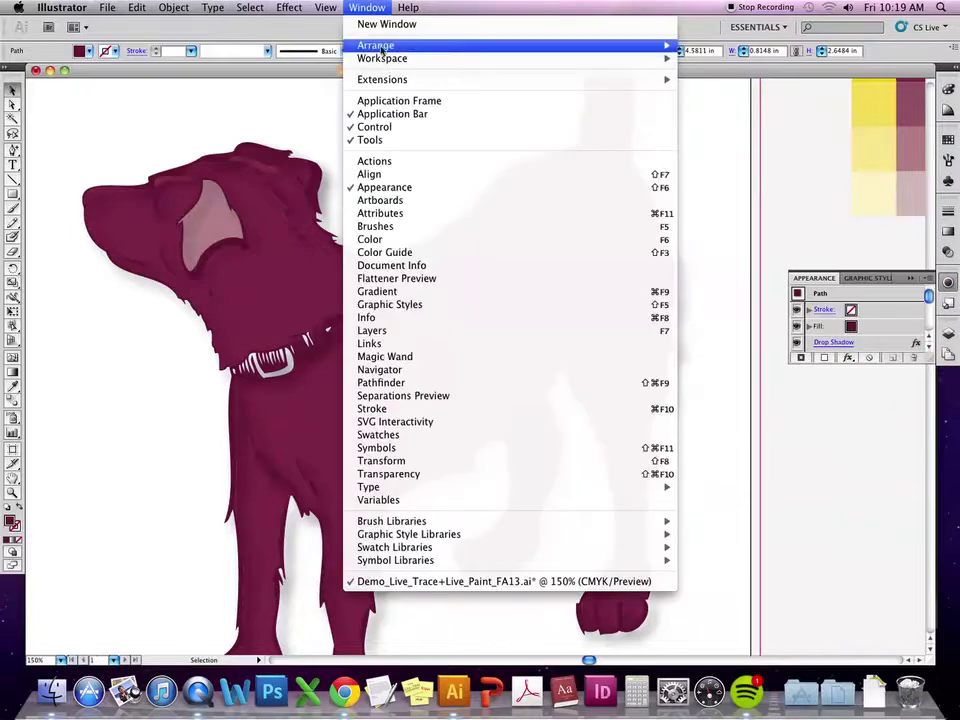
left_click(415, 188)
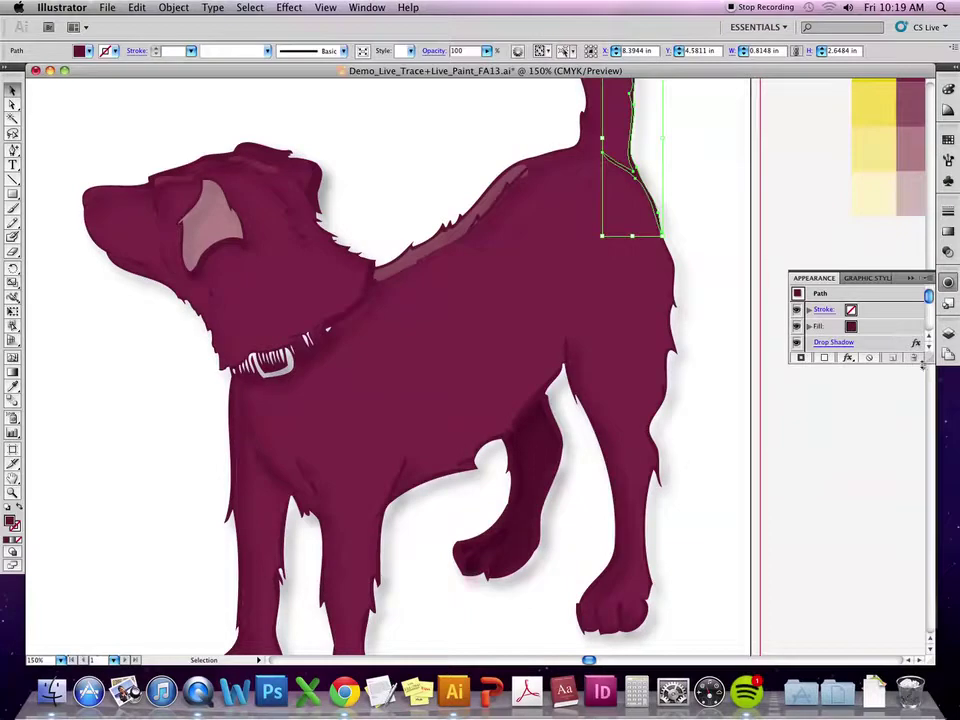
left_click_drag(922, 366, 910, 486)
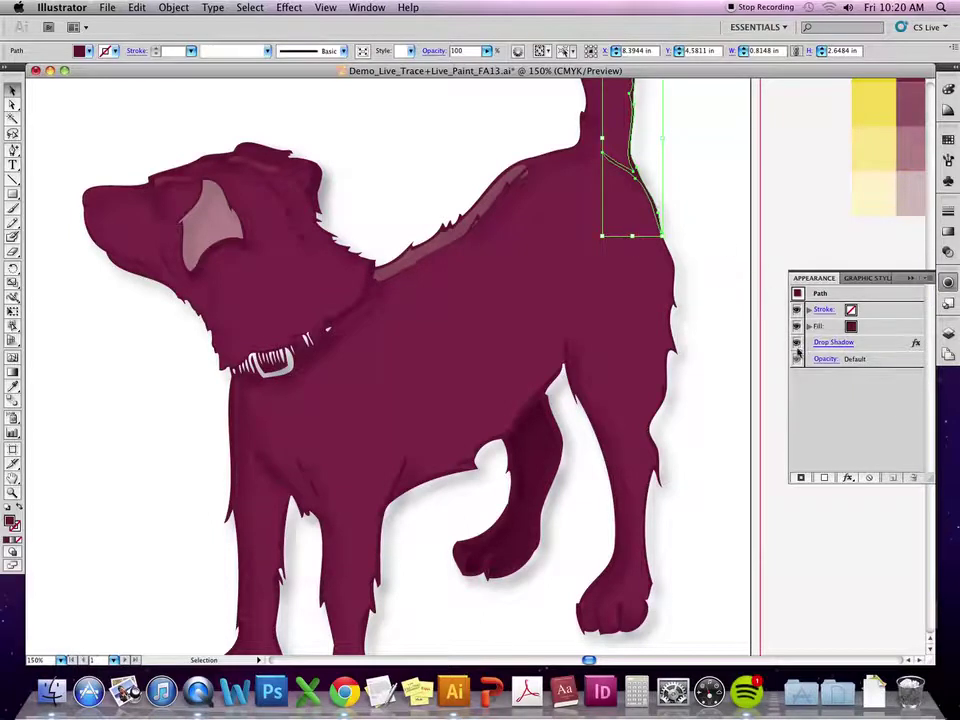
Hide and reshow the Drop Shadow on the tail outline path, and remove the effect from its appearance.
left_click(797, 344)
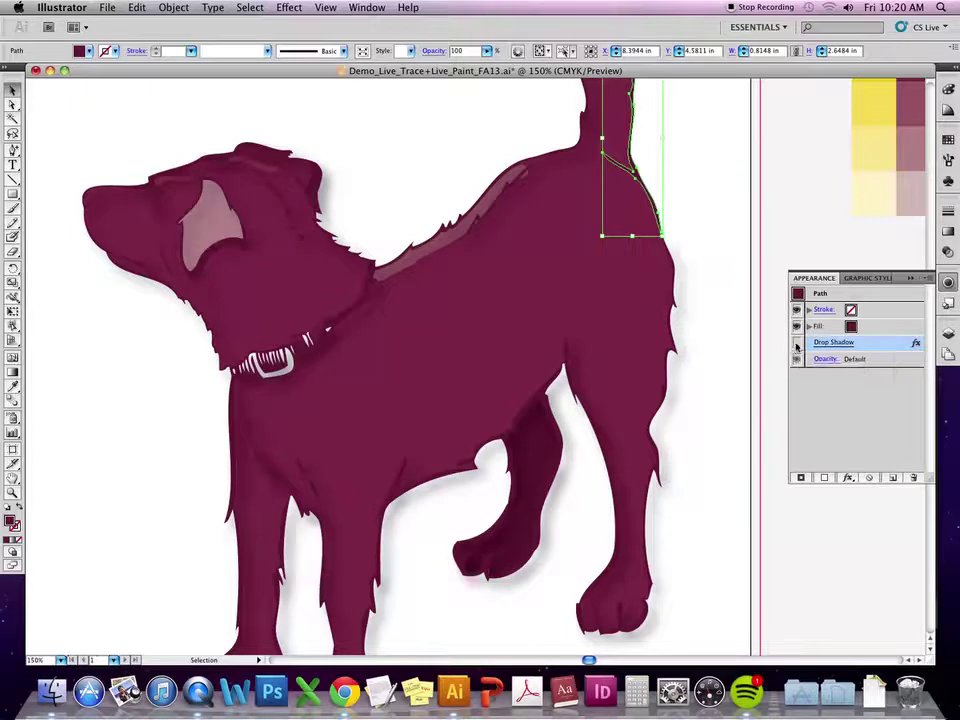
left_click(801, 344)
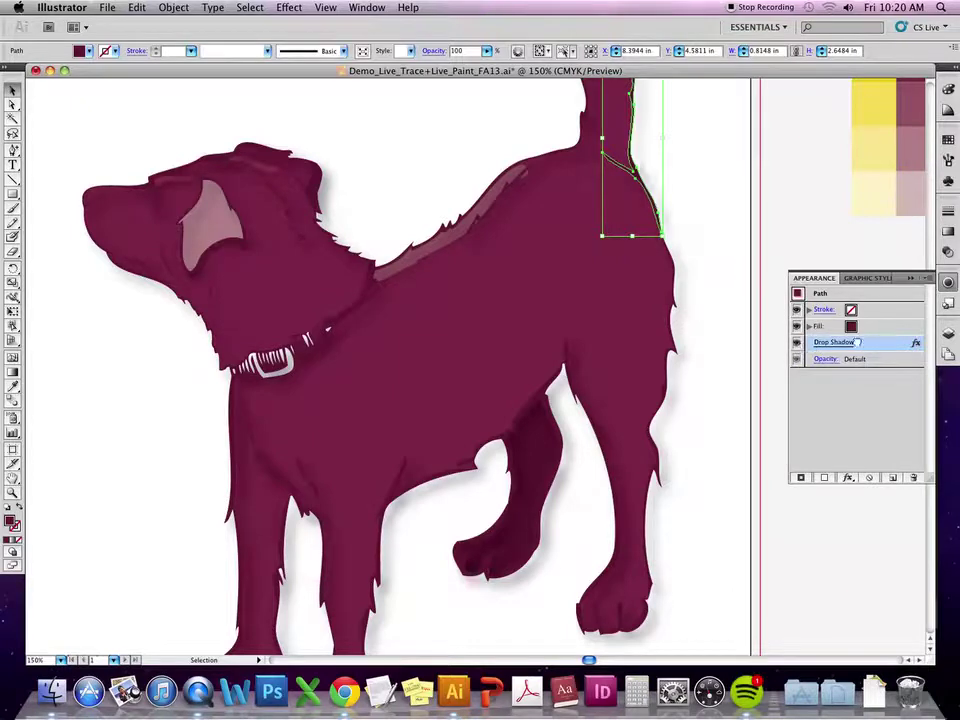
left_click_drag(873, 350, 912, 477)
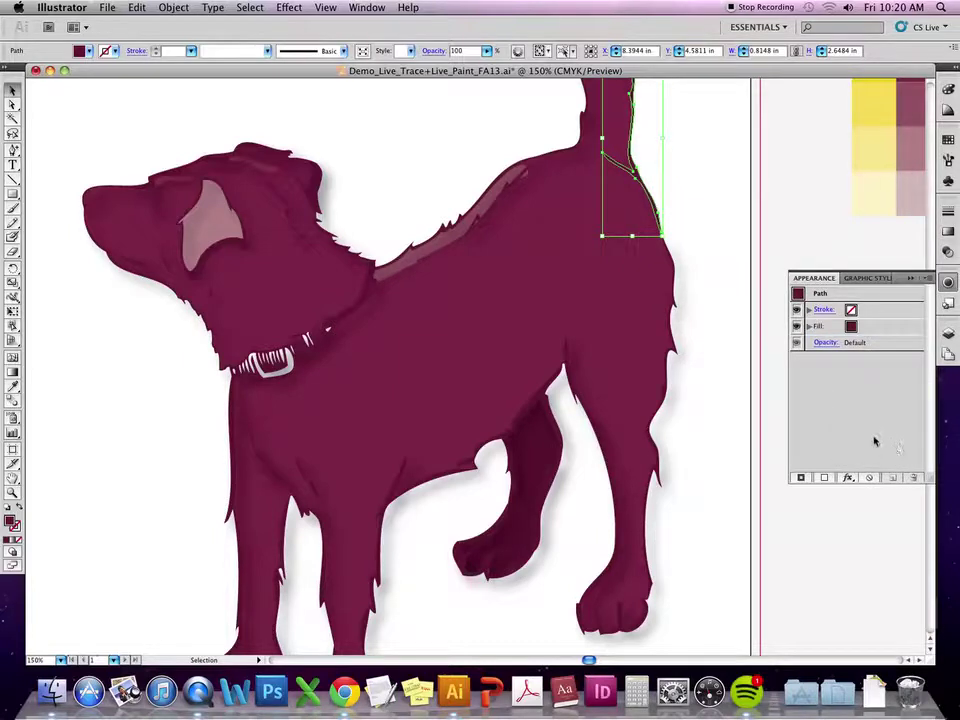
Try the tail outline path at 50% opacity and deselect it.
left_click(826, 343)
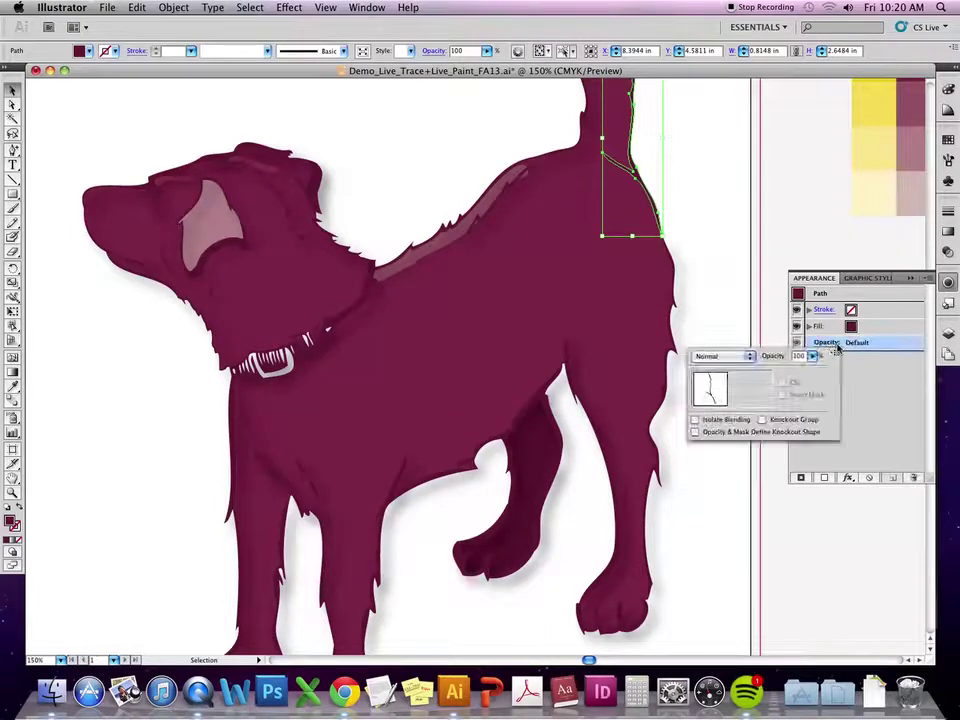
left_click_drag(812, 366, 780, 383)
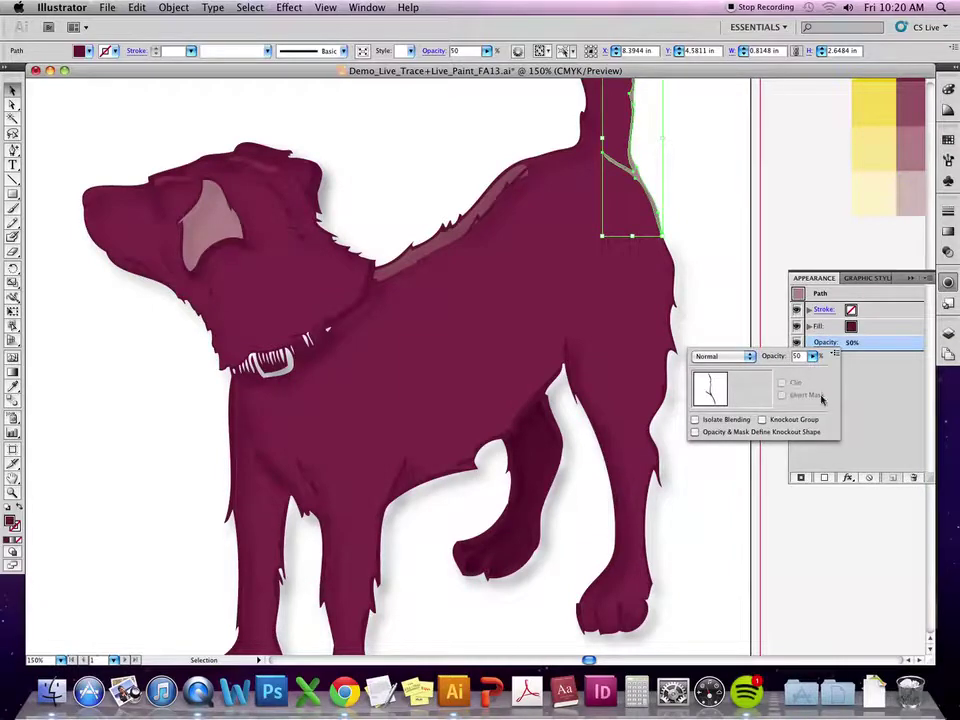
left_click(748, 428)
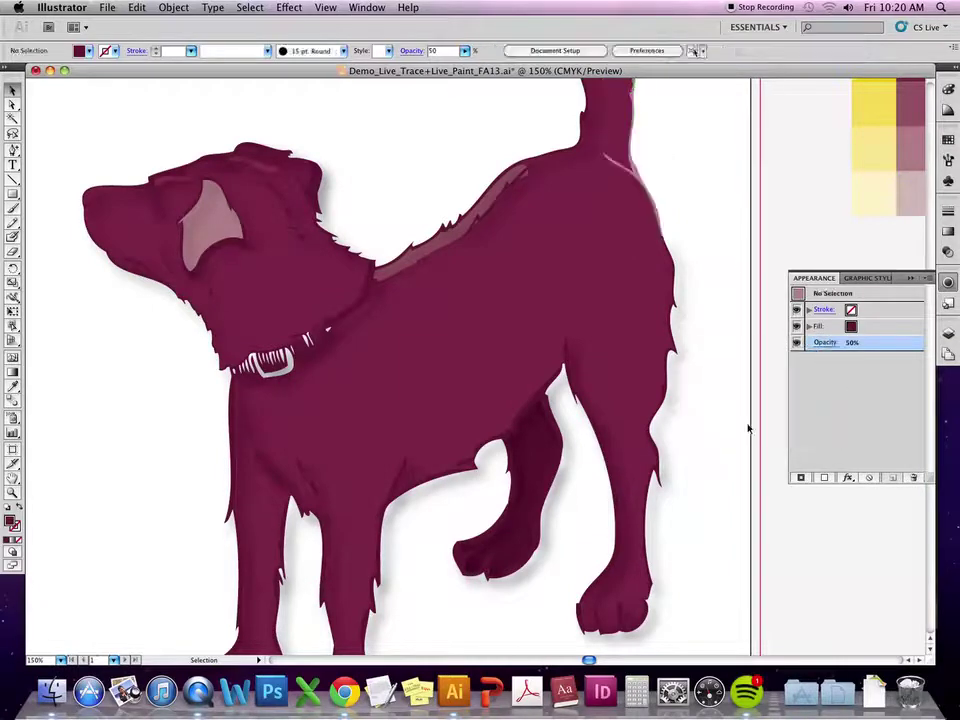
Set the tail outline path's blending mode to Multiply and its opacity to 100%, and deselect it.
left_click(658, 212)
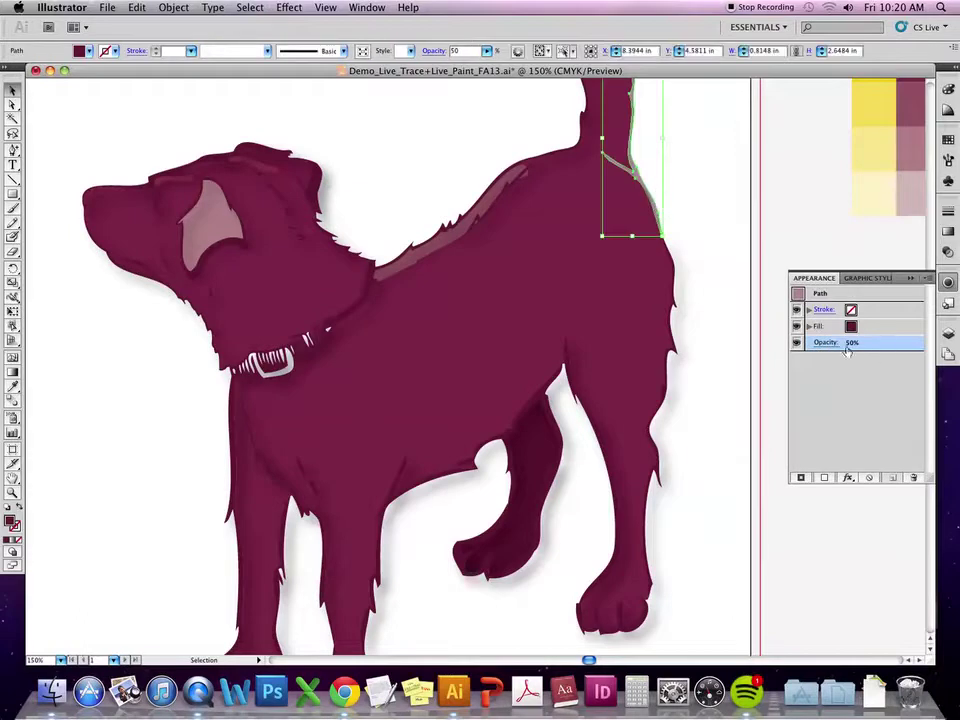
left_click(828, 343)
left_click(751, 357)
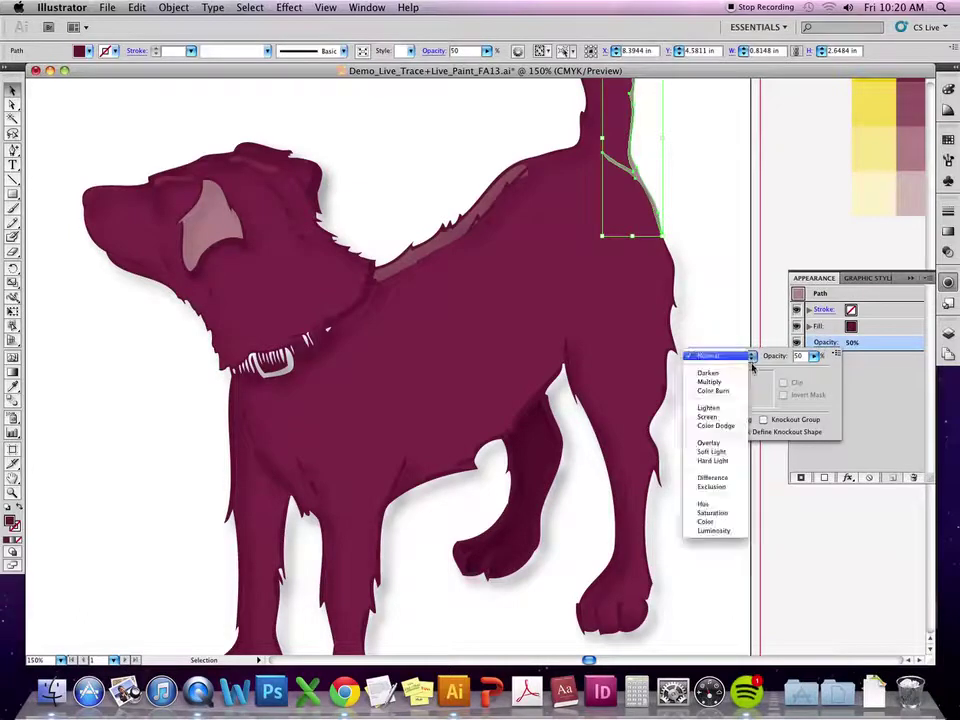
left_click(735, 382)
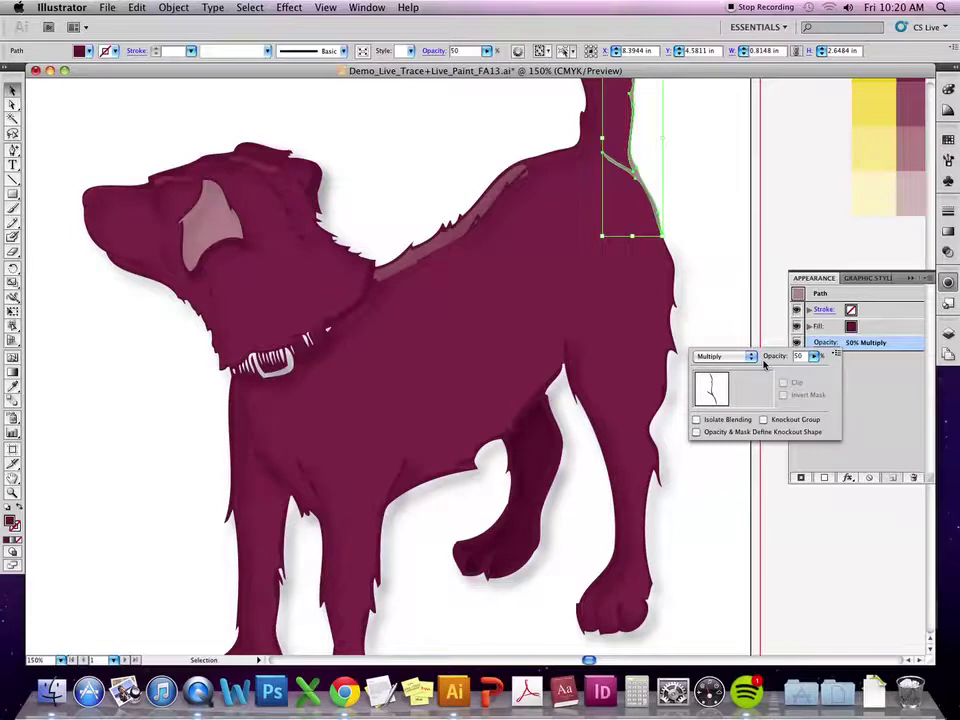
left_click(814, 356)
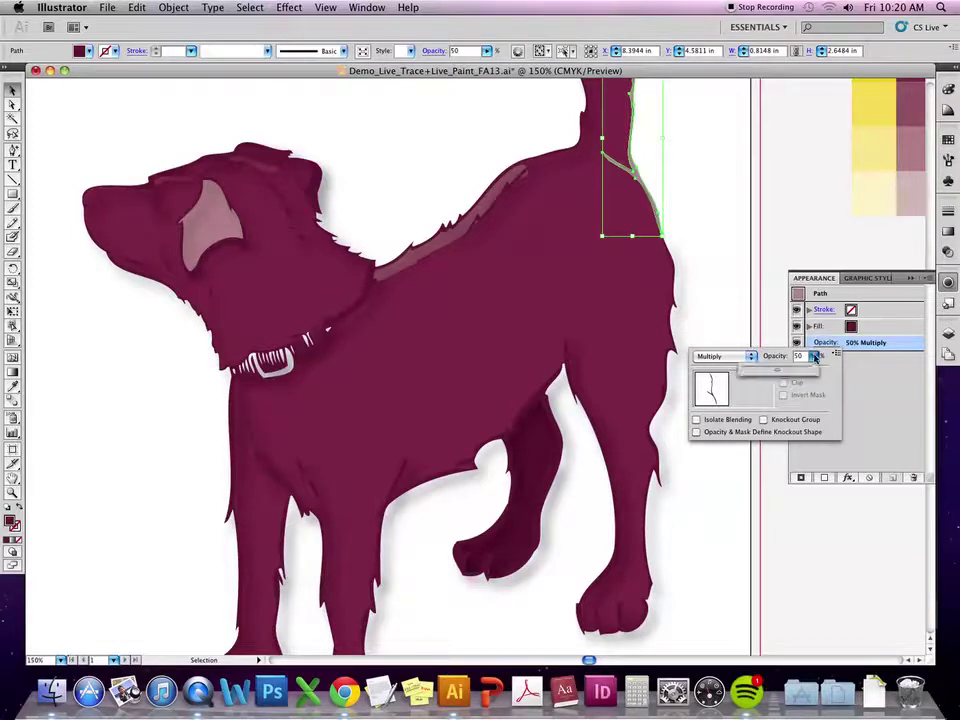
left_click_drag(780, 370, 839, 376)
left_click(883, 374)
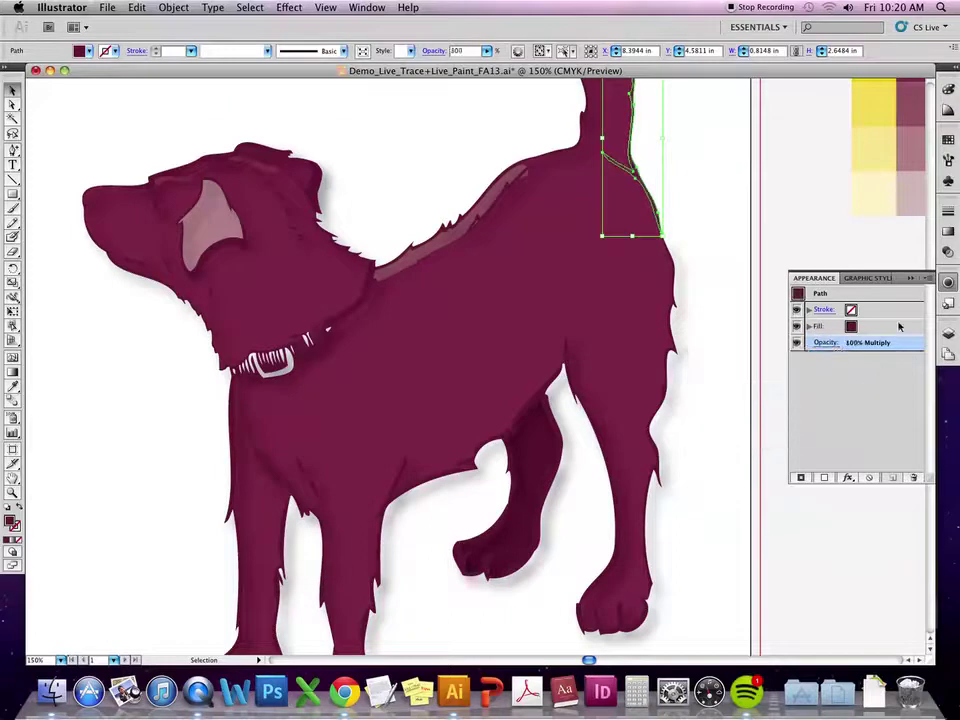
left_click(698, 236)
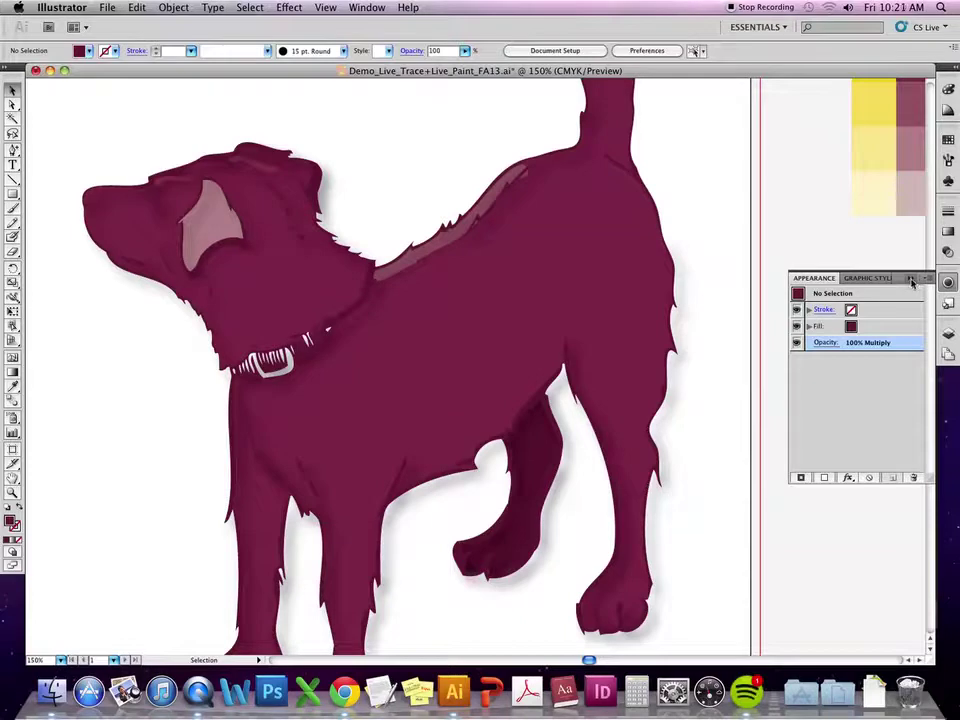
left_click(910, 280)
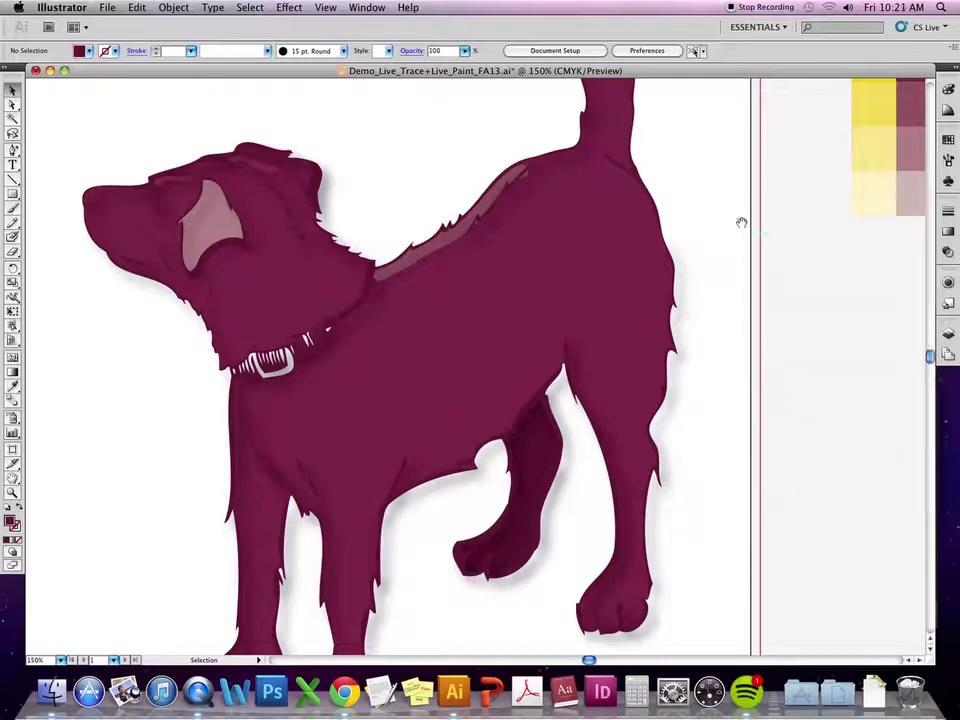
Show the hidden Layer 4 and Layer 2 so the checkered background appears behind the dog, and view the whole artboard.
scroll(770, 330, "up", 5)
scroll(770, 330, "left", 3)
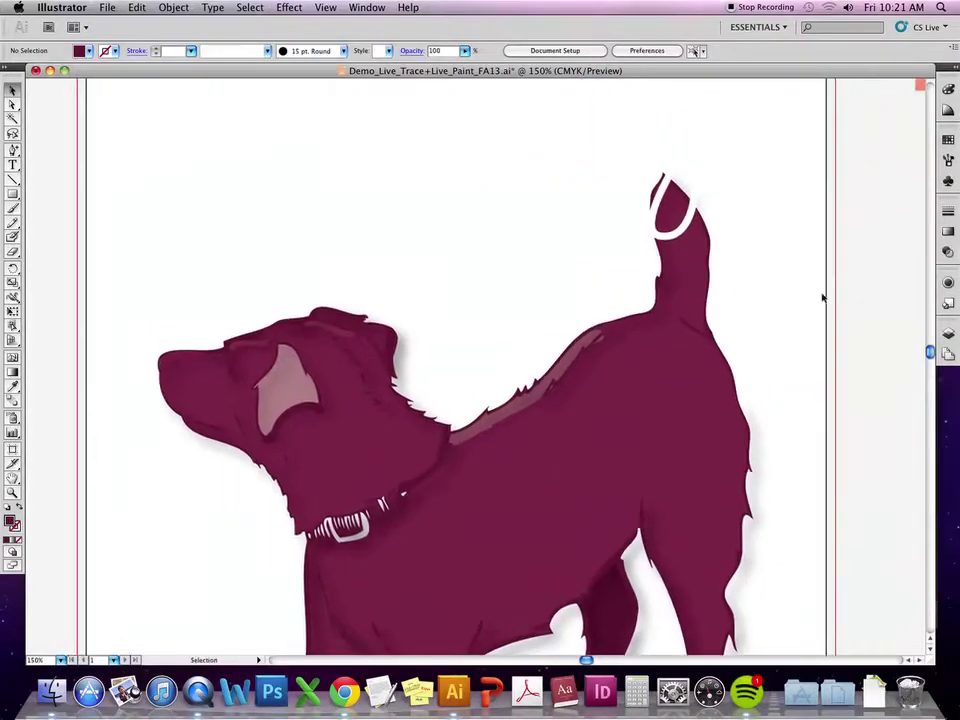
left_click(949, 90)
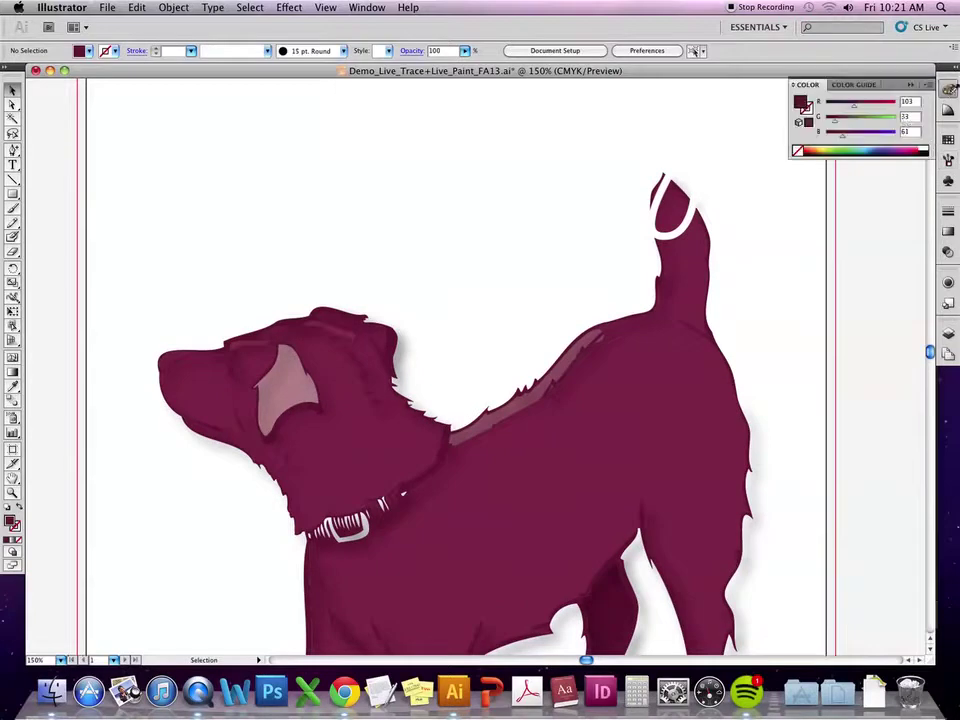
left_click(948, 140)
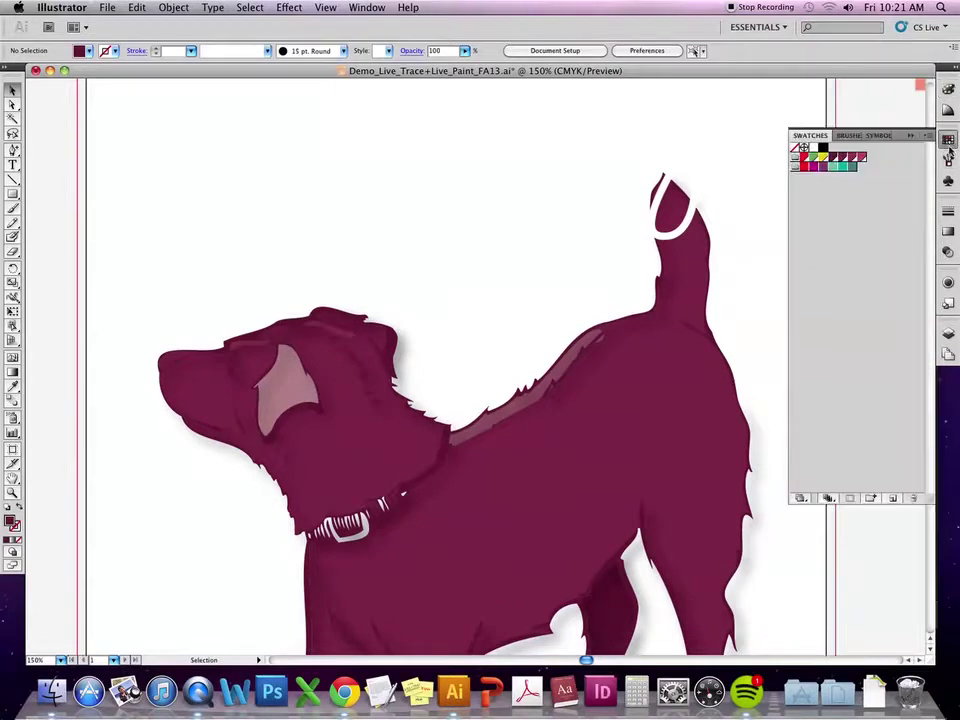
left_click(948, 333)
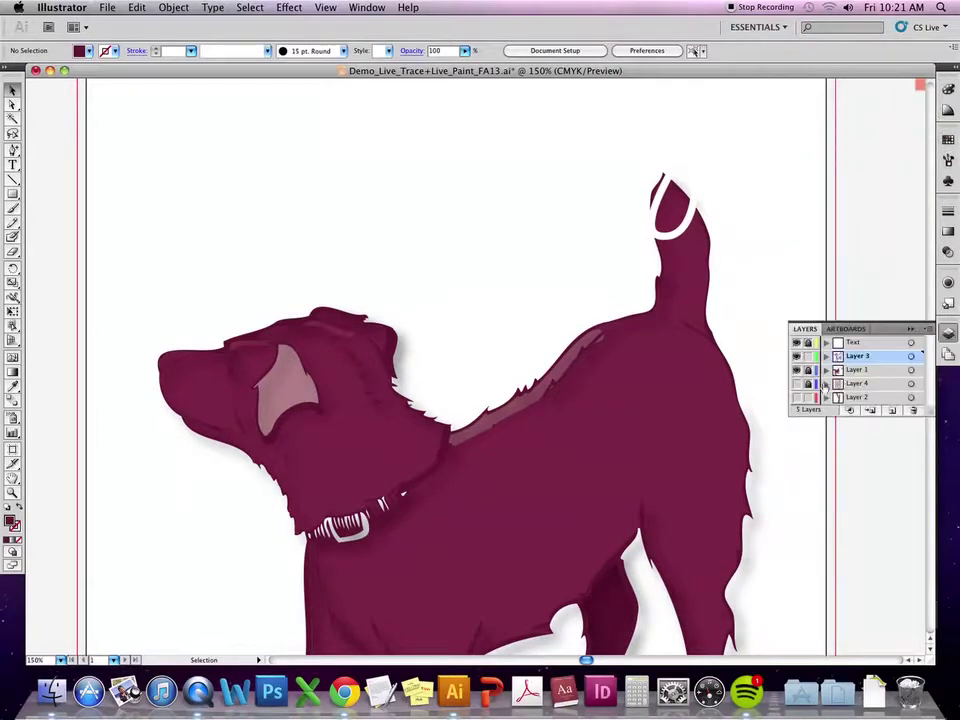
left_click(798, 397)
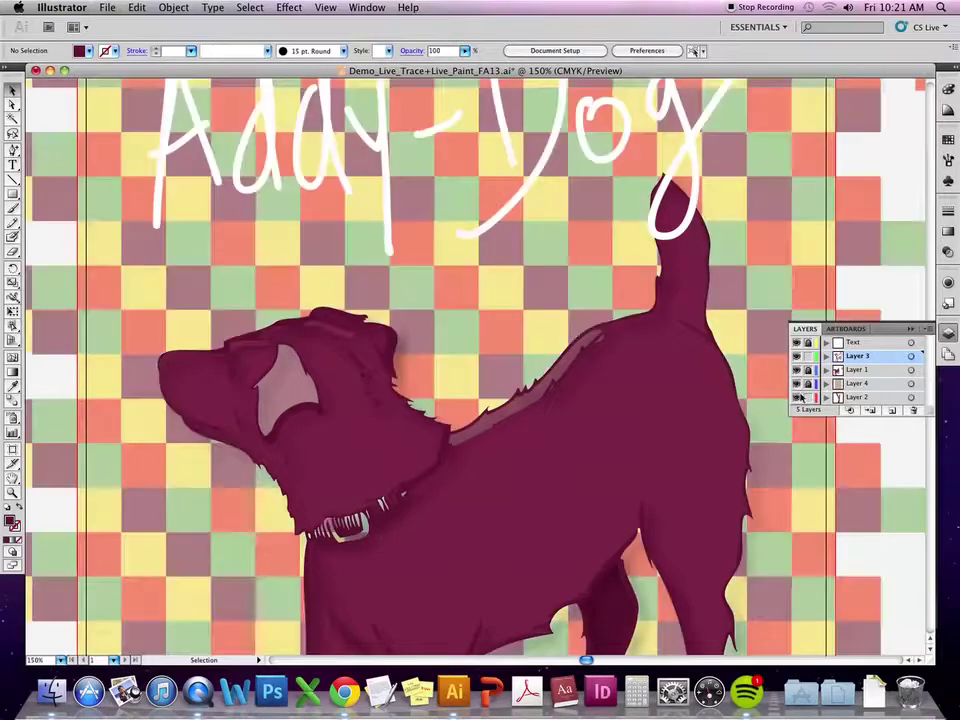
left_click(797, 383)
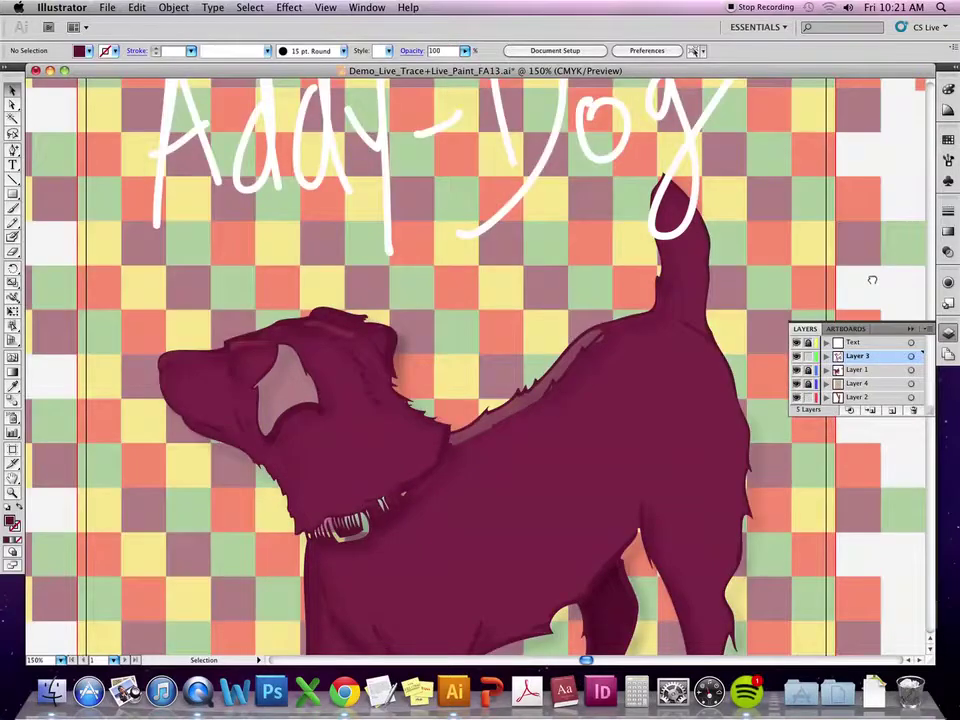
scroll(872, 280, "up", 5)
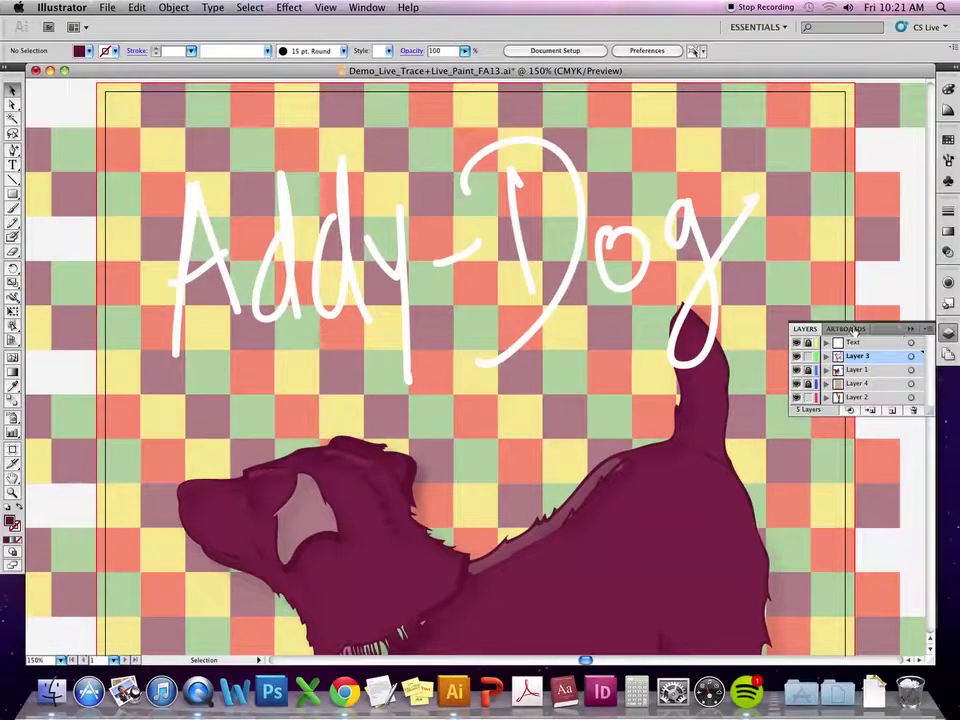
left_click_drag(752, 469, 691, 374)
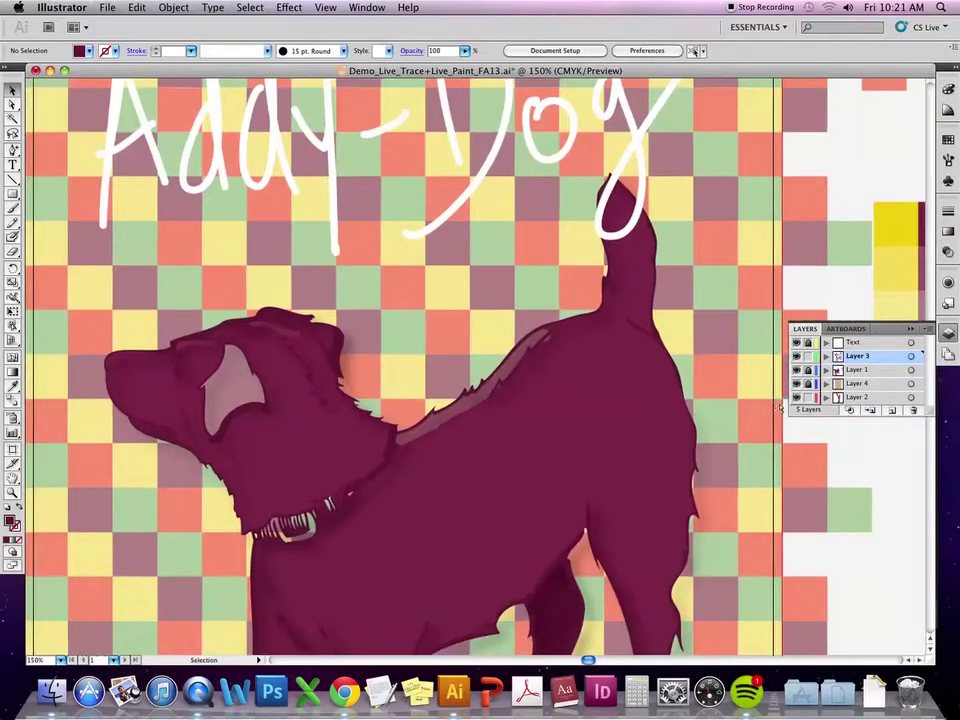
key("super+minus")
key("super+minus")
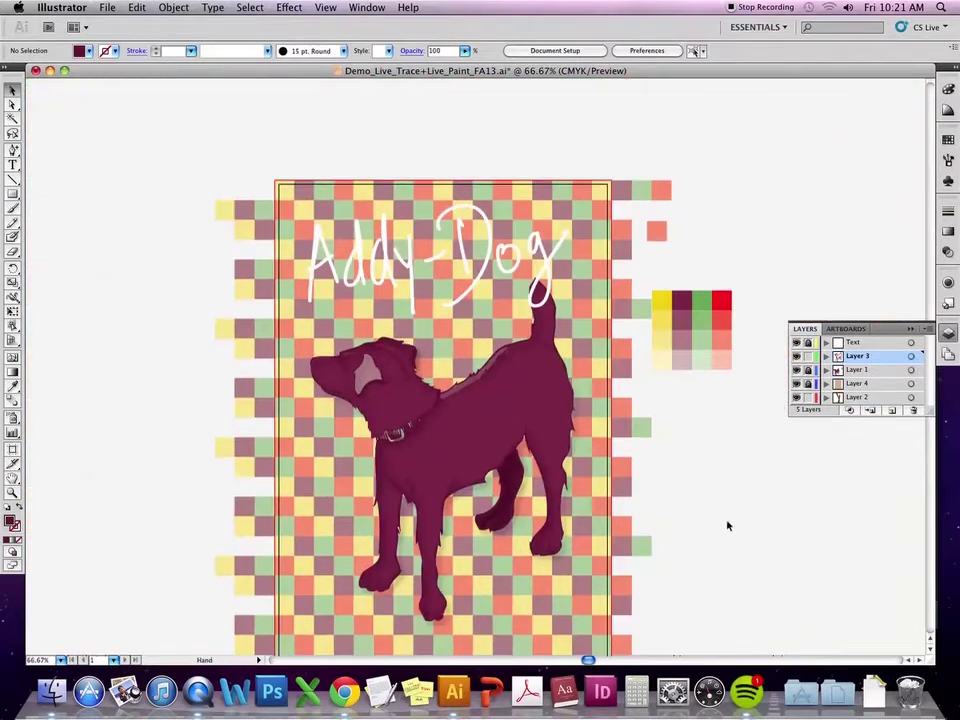
left_click_drag(727, 526, 733, 444)
Activate the Paintbrush tool and review the available brushes and the commands for managing them.
left_click(14, 209)
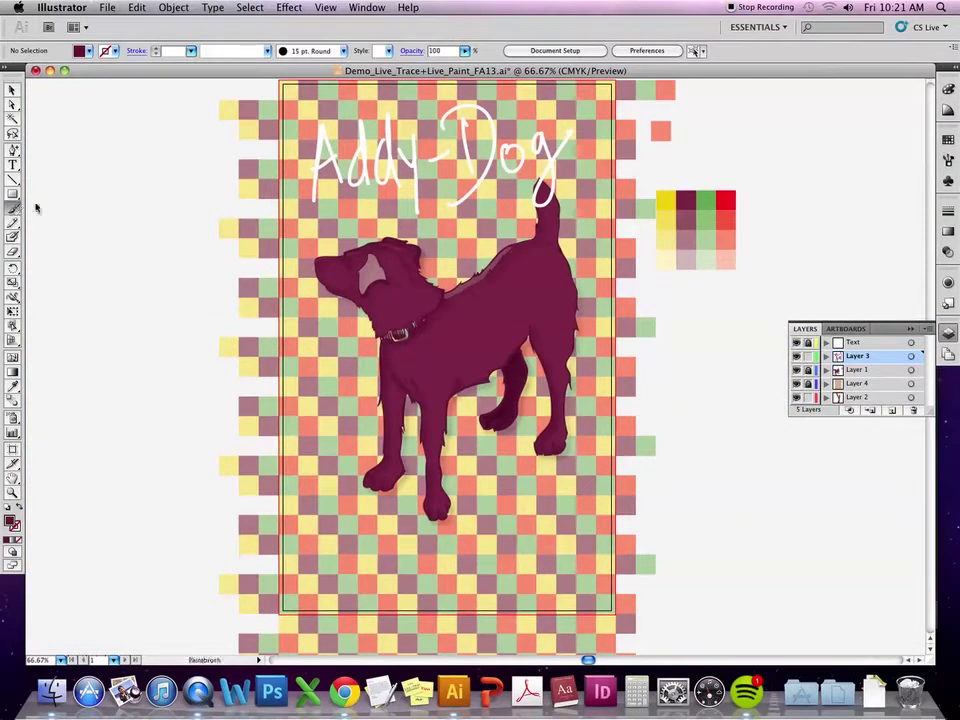
key("F5")
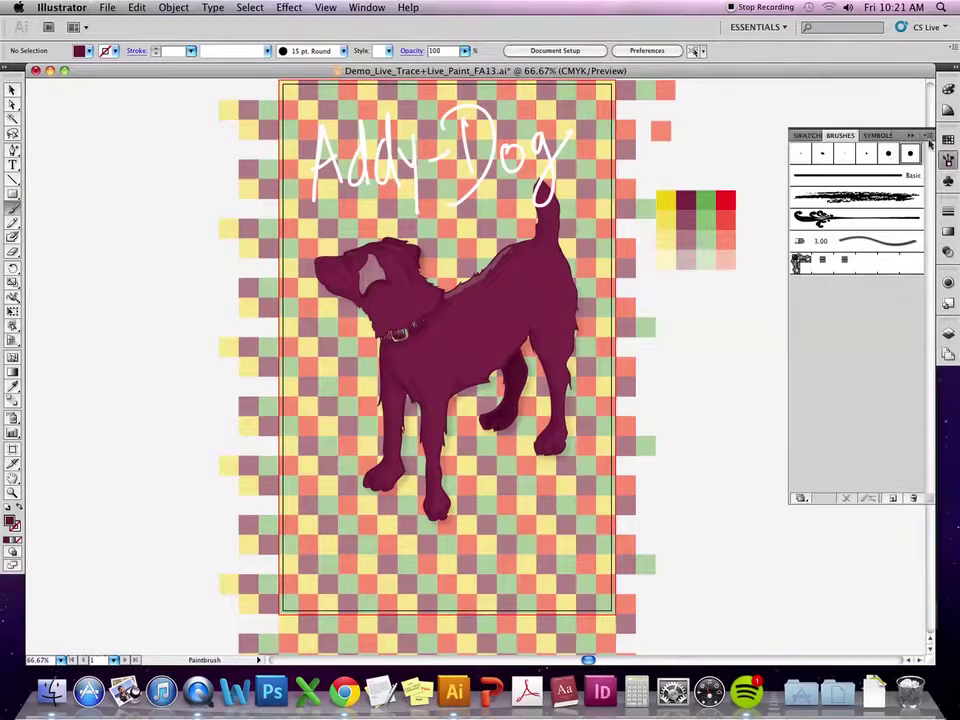
left_click(928, 136)
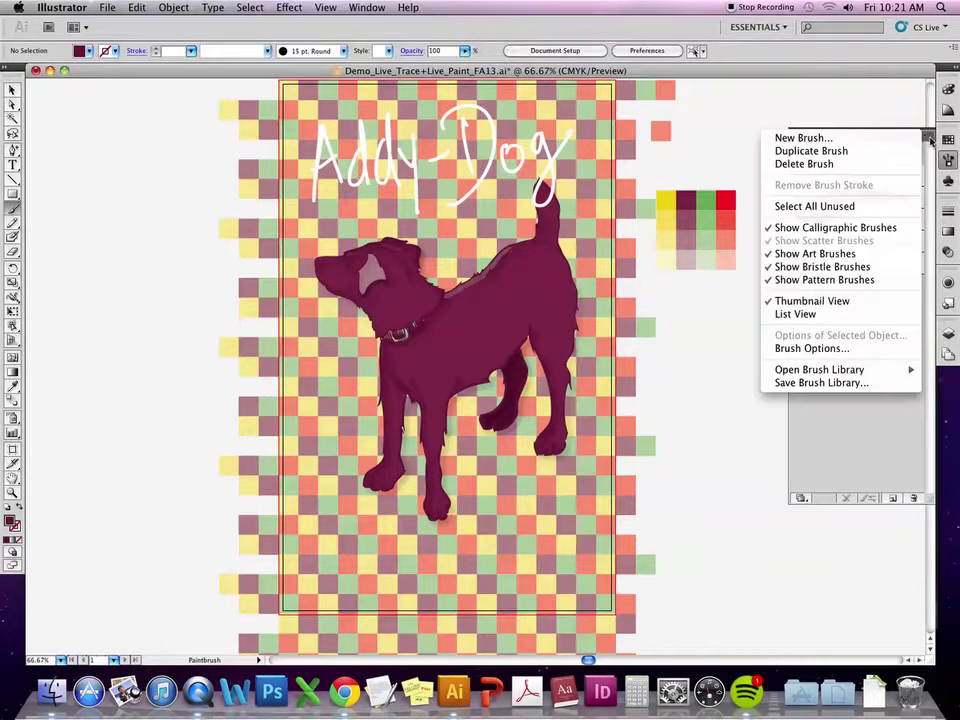
left_click(855, 420)
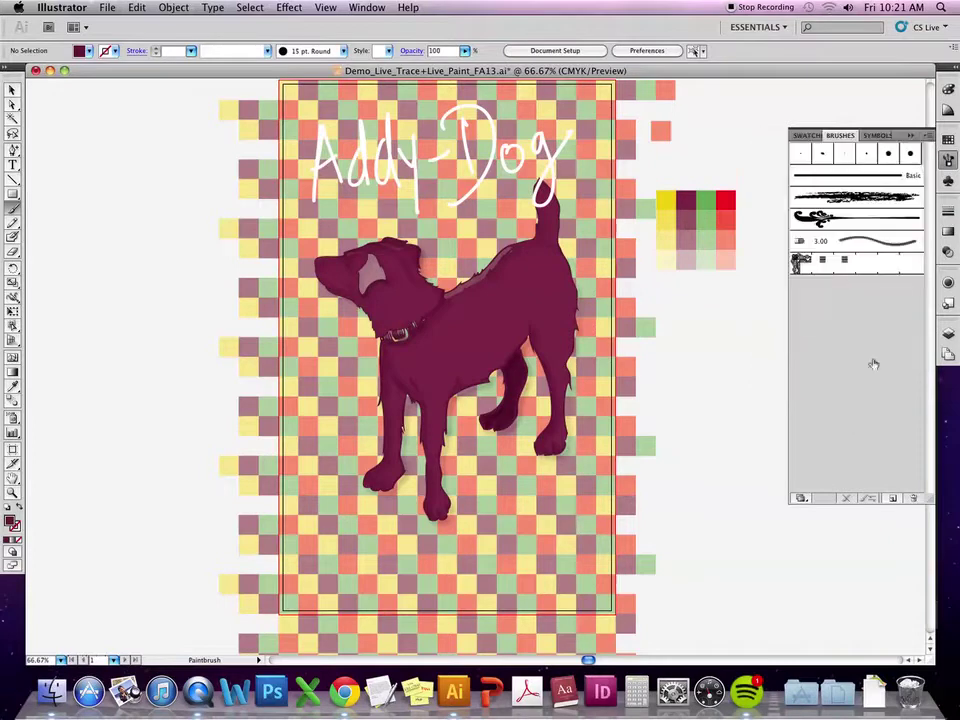
left_click(928, 136)
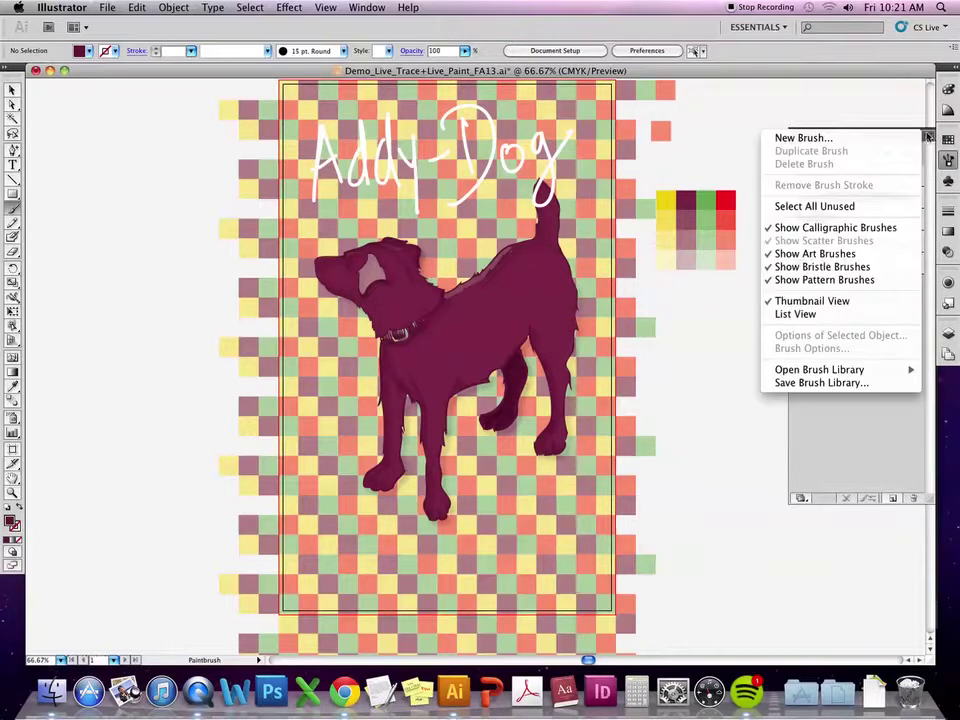
left_click(838, 428)
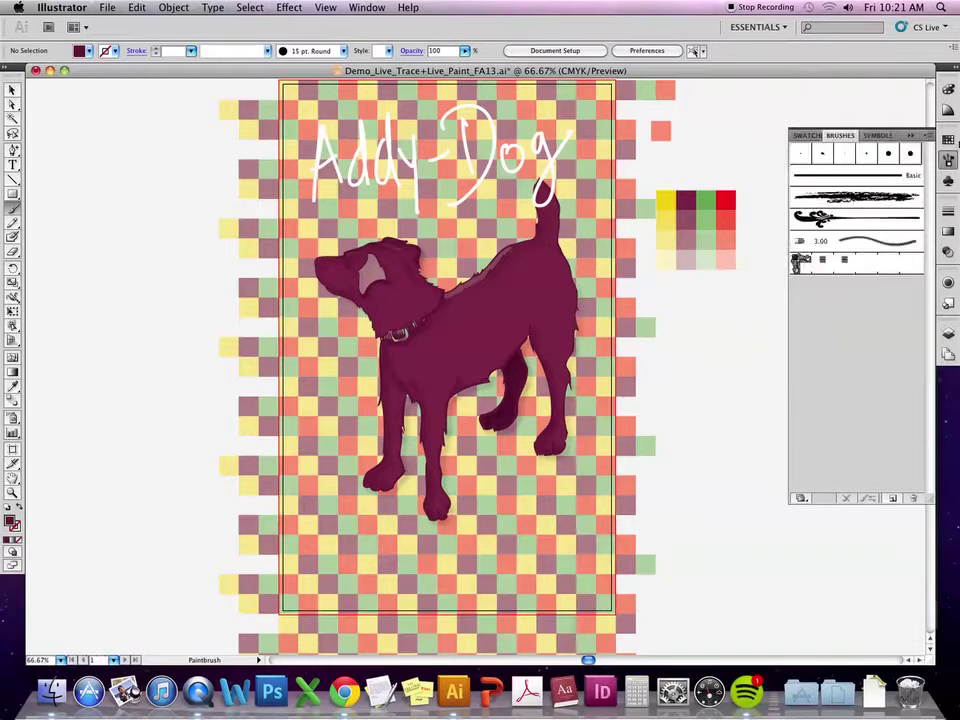
left_click(913, 134)
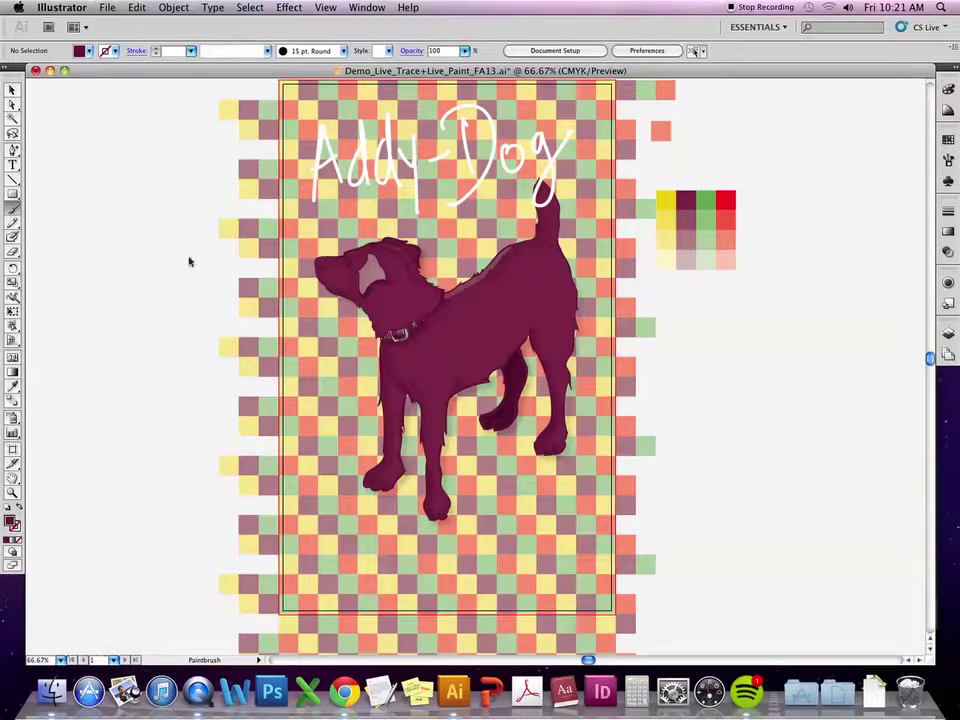
Draw a four-pointed star with radii of 0.3472 in and 0.69 in beside the artboard, and shrink and rotate it to about 0.81 in wide.
left_click(14, 196)
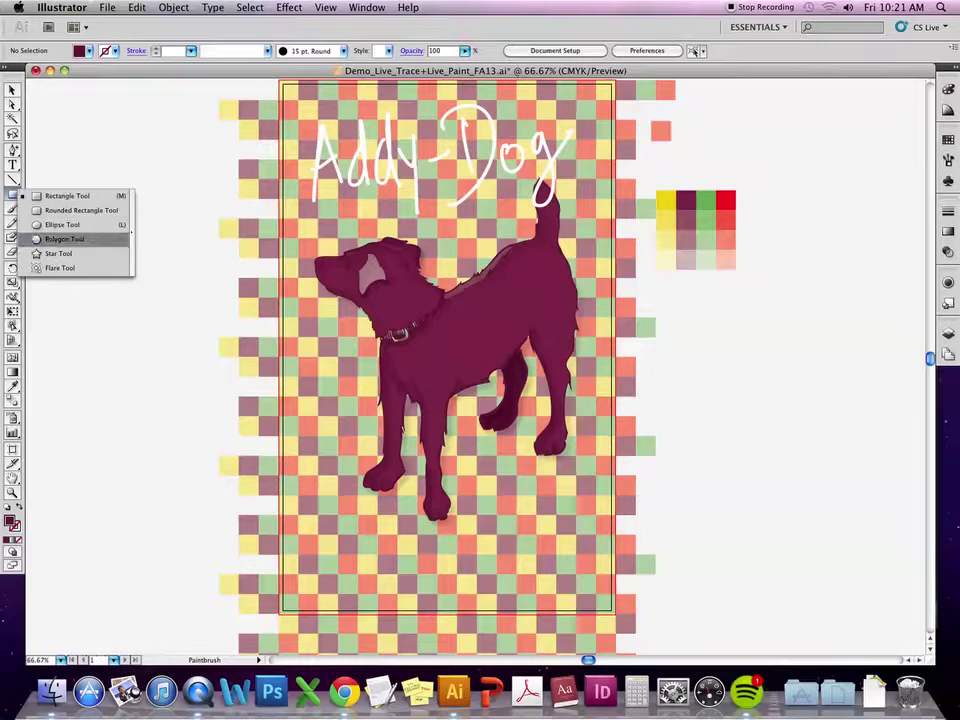
left_click(58, 253)
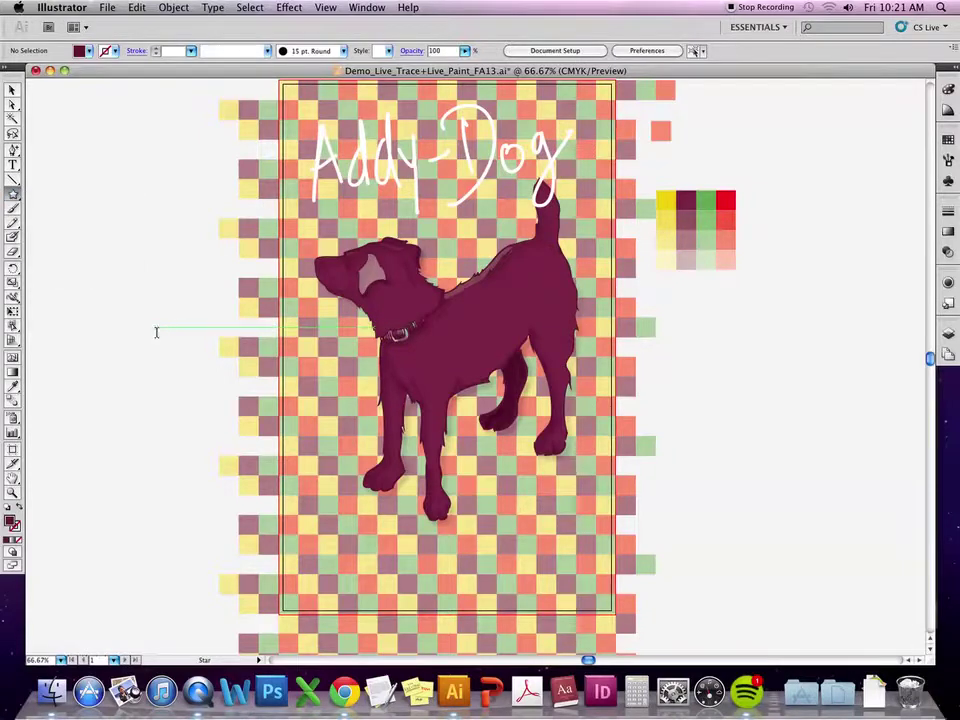
left_click(158, 330)
type("4")
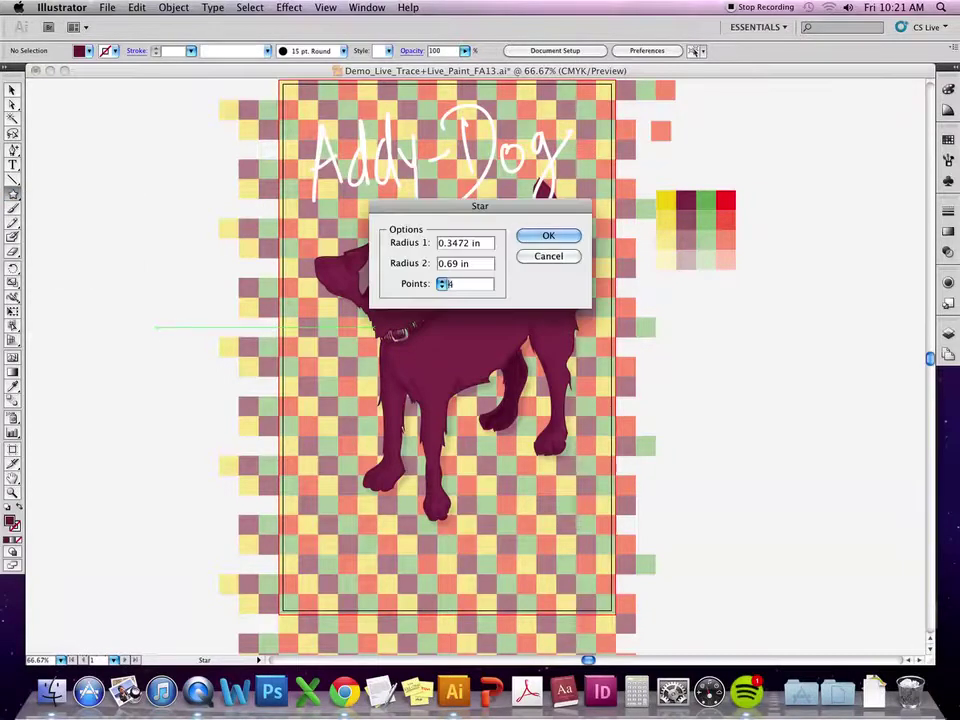
left_click(530, 236)
left_click(12, 90)
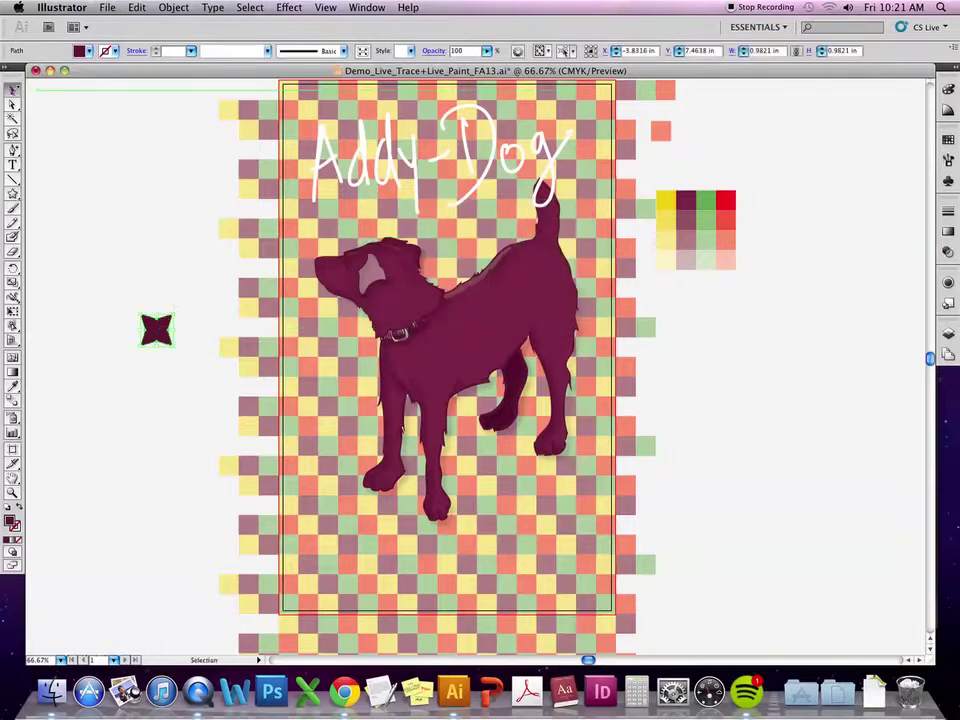
mouse_move(176, 313)
left_mouse_down()
mouse_move(160, 326)
mouse_move(171, 332)
left_mouse_up()
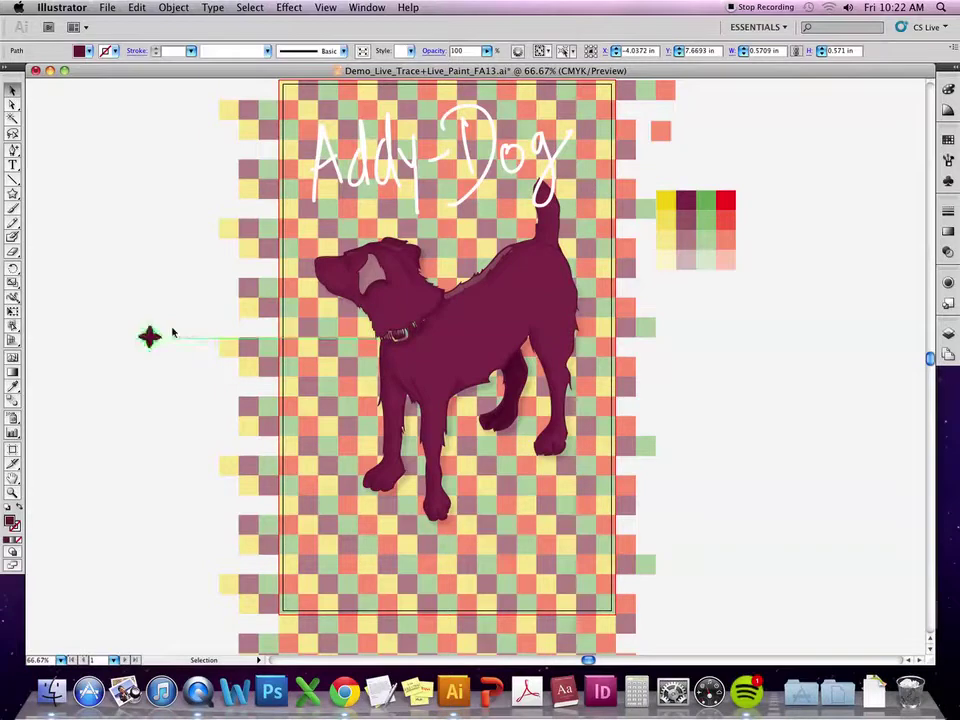
Fill the star with the yellow swatch and move it closer to the checkered background.
left_click(948, 139)
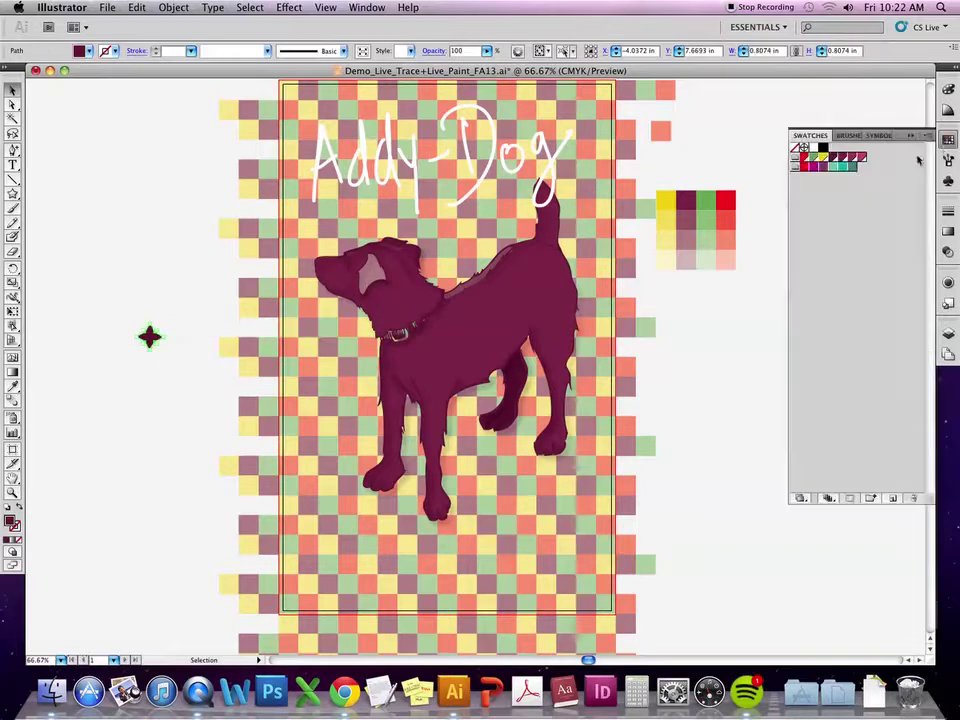
left_click(815, 158)
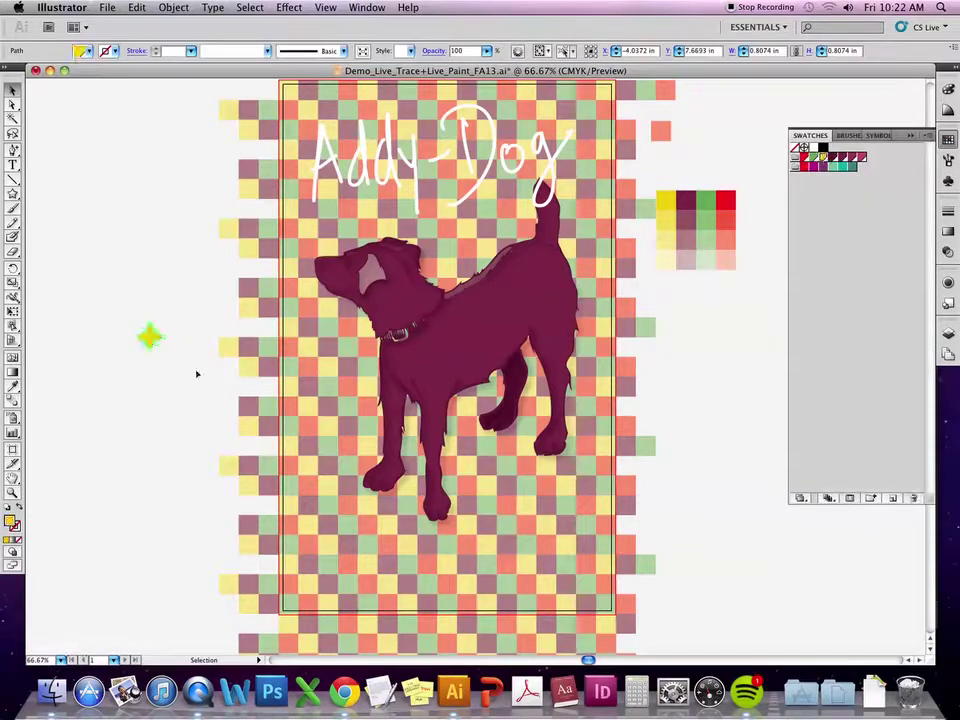
left_click(200, 374)
left_click(149, 338)
left_click_drag(147, 338, 190, 347)
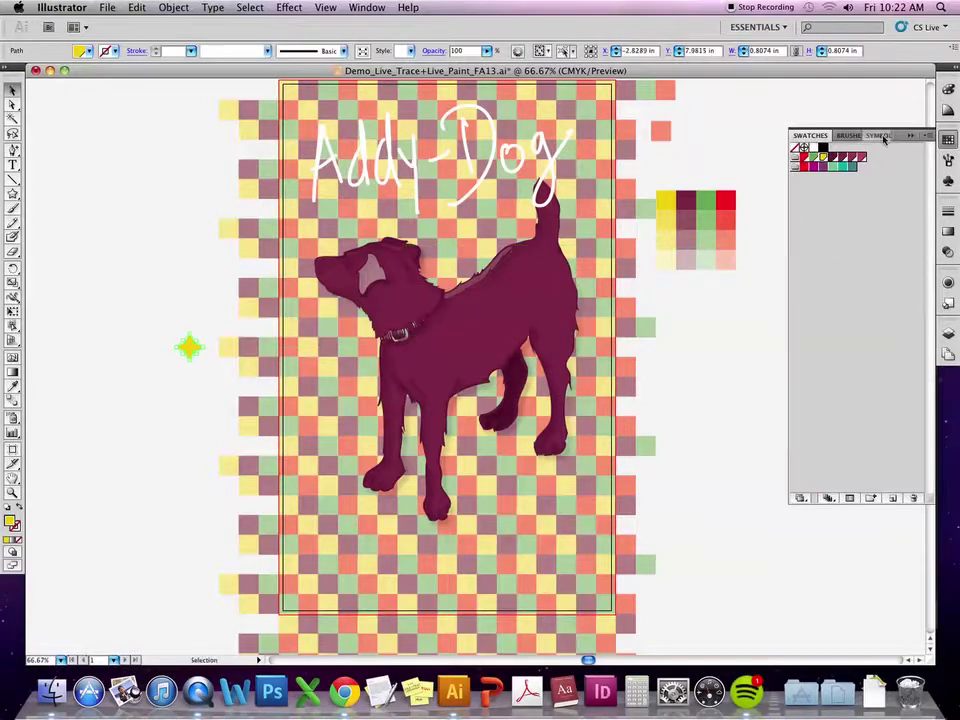
Save the yellow star as a pattern swatch.
left_click(884, 137)
left_click(810, 135)
left_click_drag(200, 346, 884, 246)
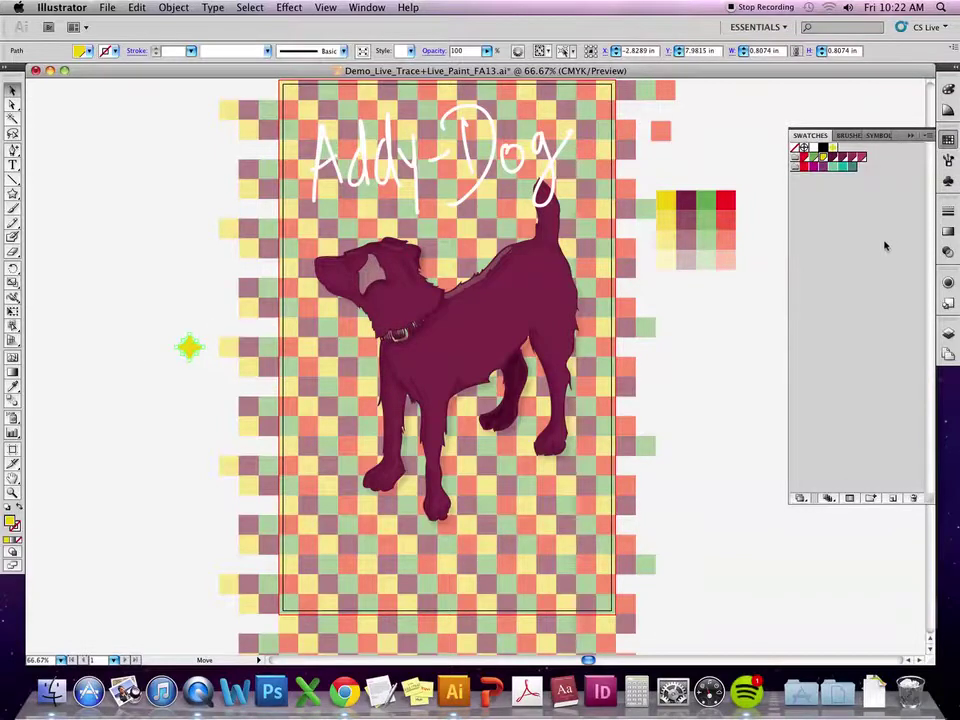
left_click(840, 135)
left_click(928, 137)
left_click(928, 137)
left_click(929, 137)
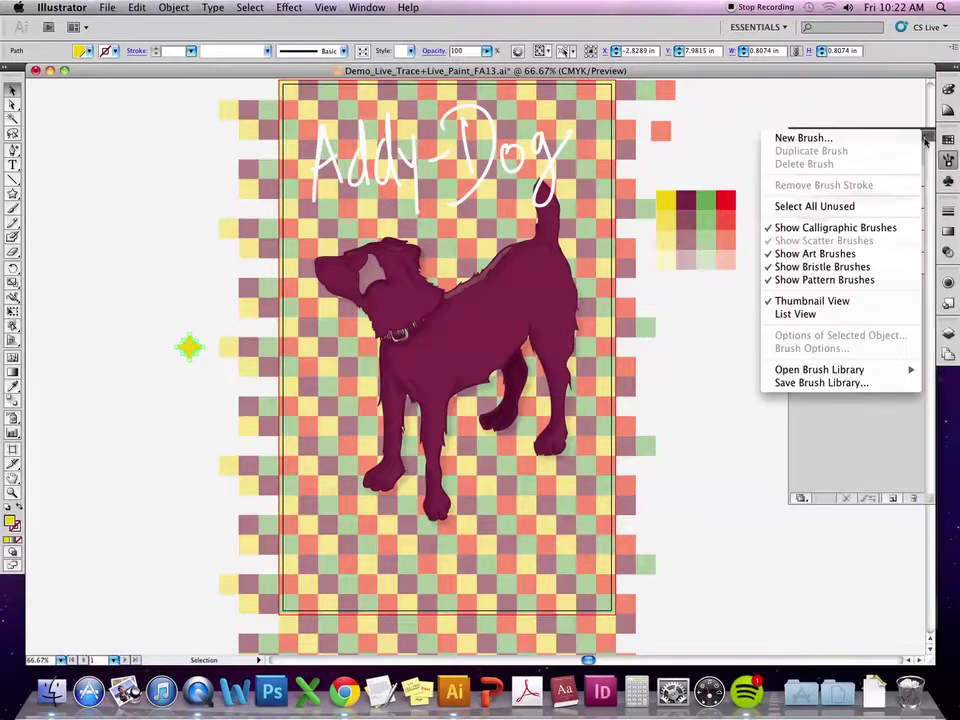
left_click(895, 138)
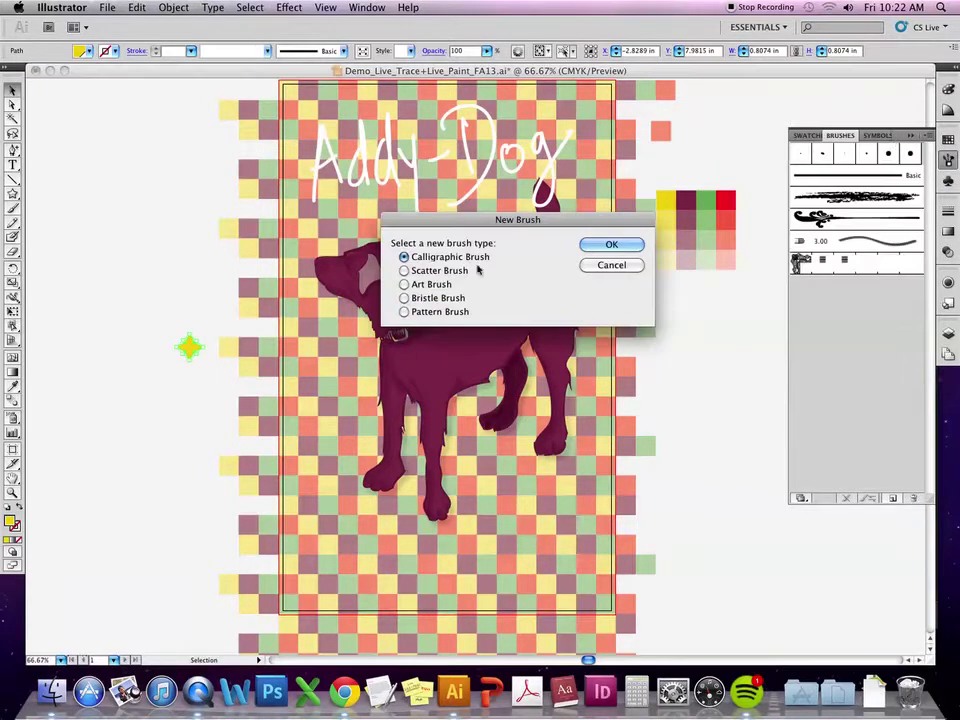
left_click(611, 265)
left_click(809, 135)
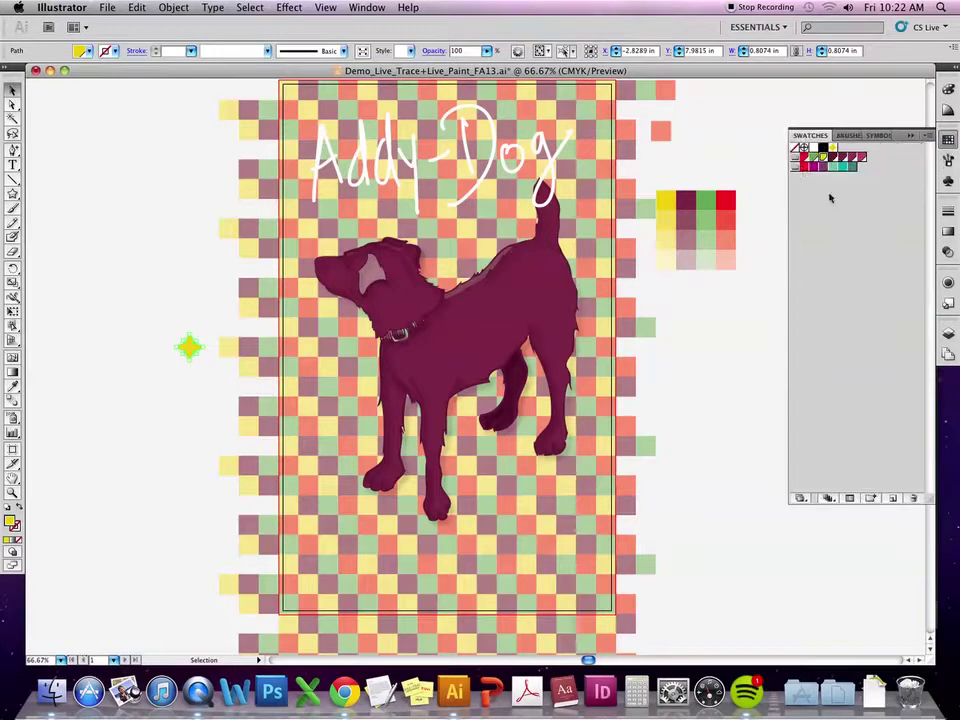
Start a new scatter brush from the selected yellow star.
left_click(840, 135)
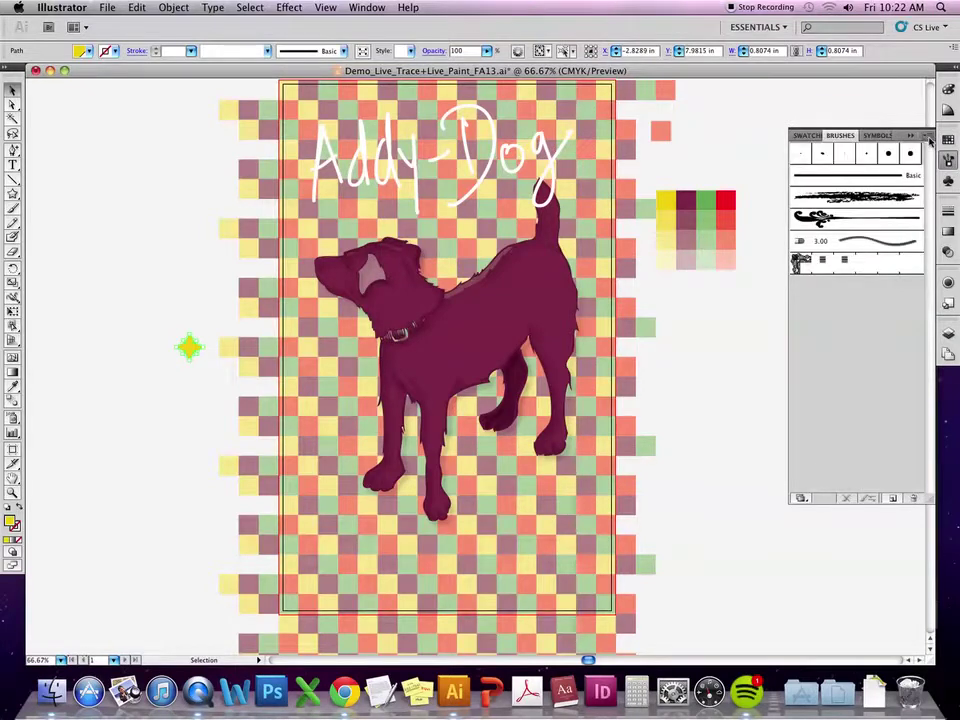
left_click(929, 135)
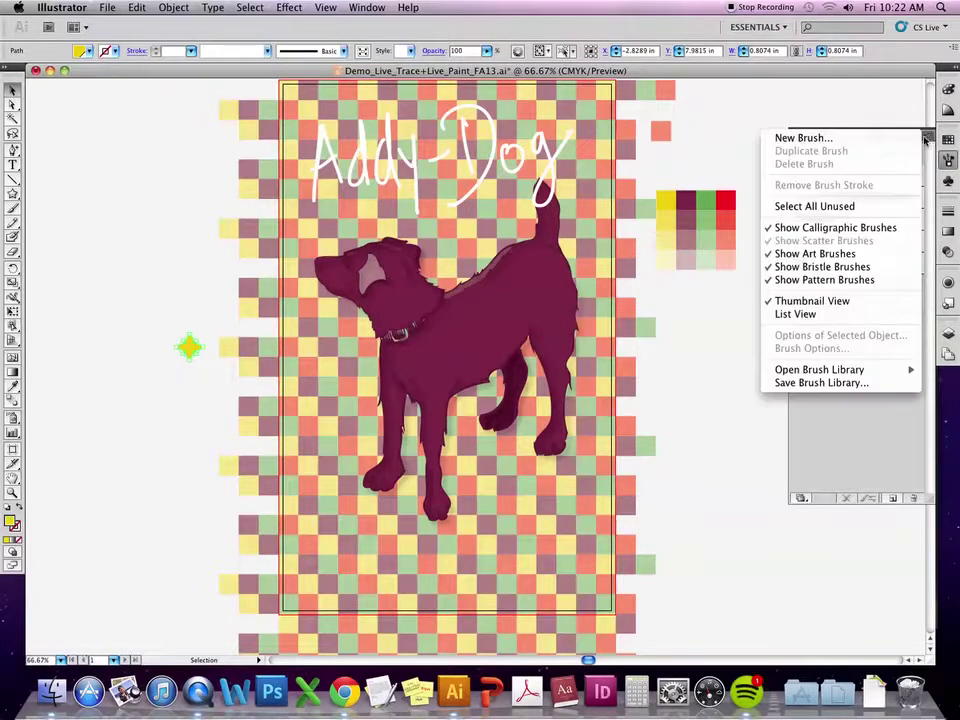
left_click(905, 138)
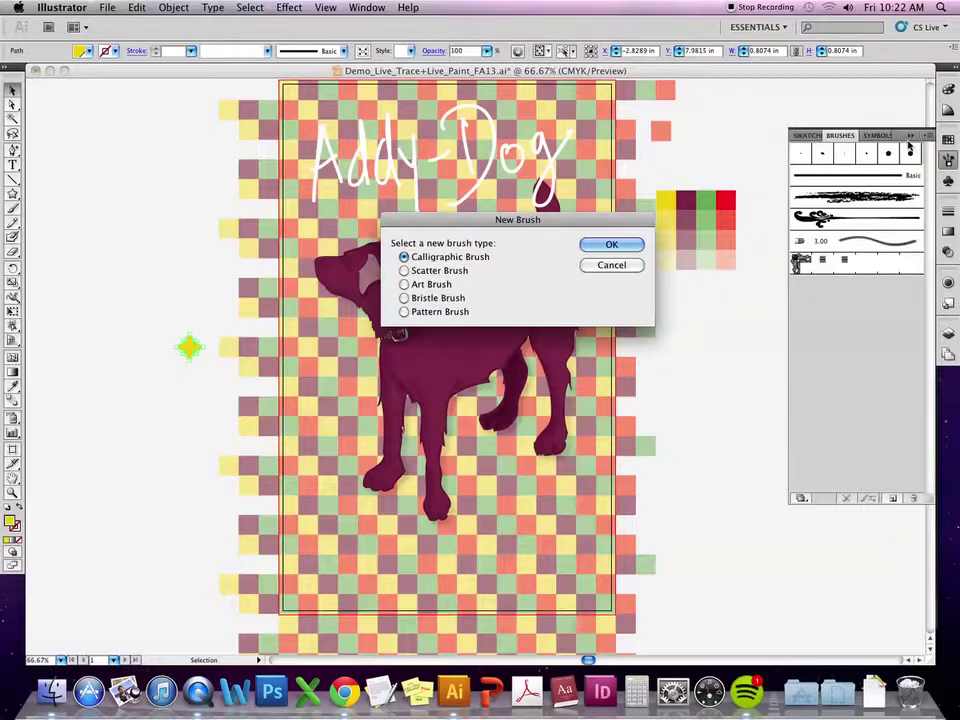
left_click(432, 272)
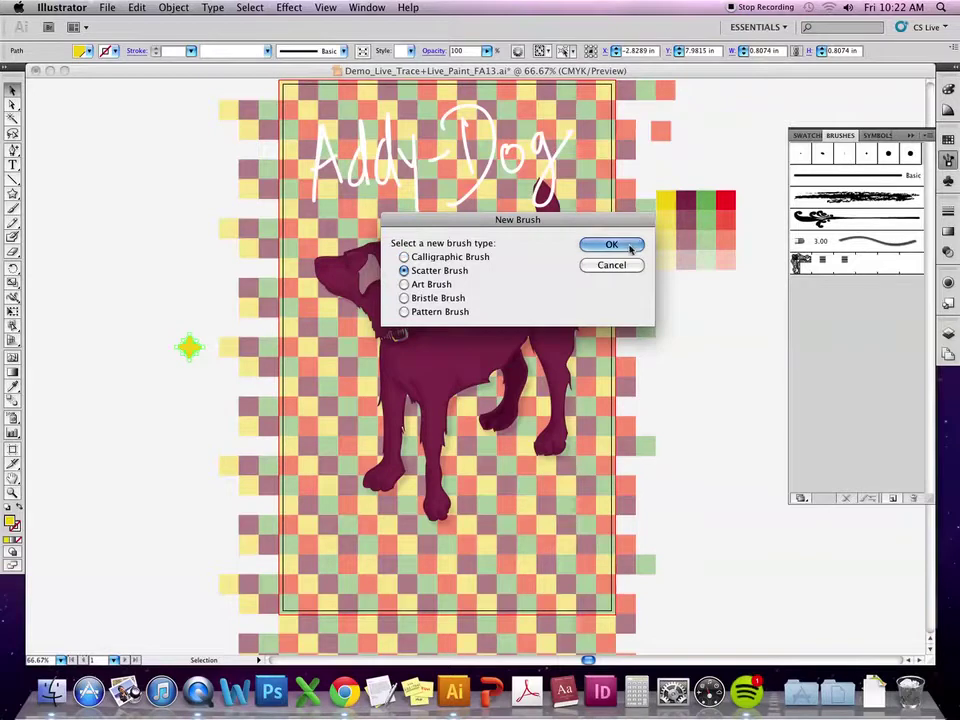
left_click(608, 244)
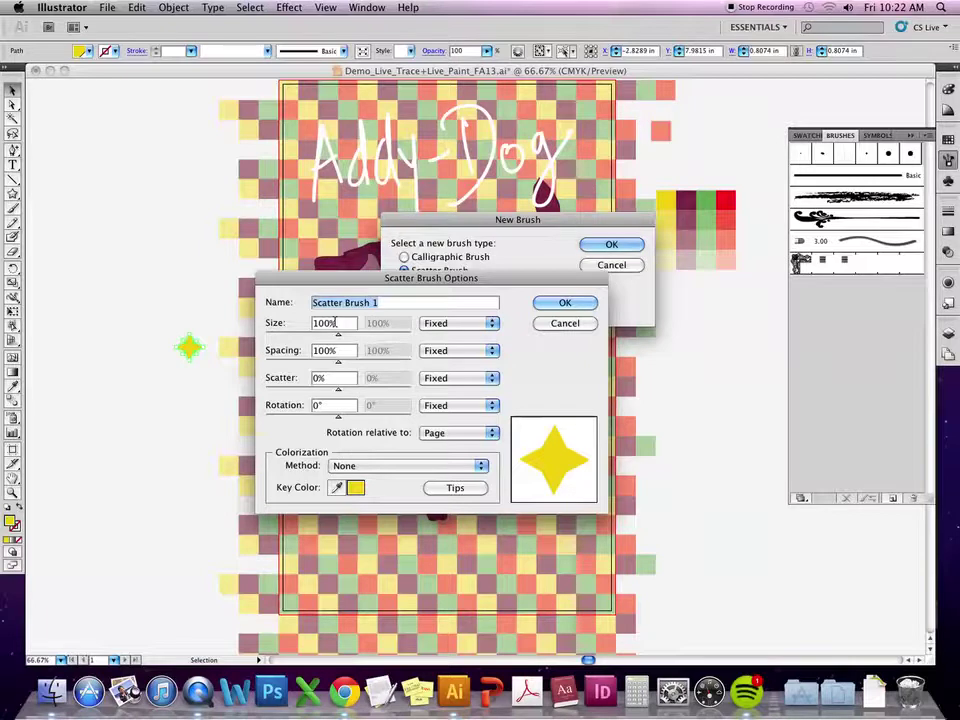
Set the scatter brush's size variation to Random, ranging from 70% to 150%.
left_click_drag(340, 335, 334, 341)
left_click(430, 323)
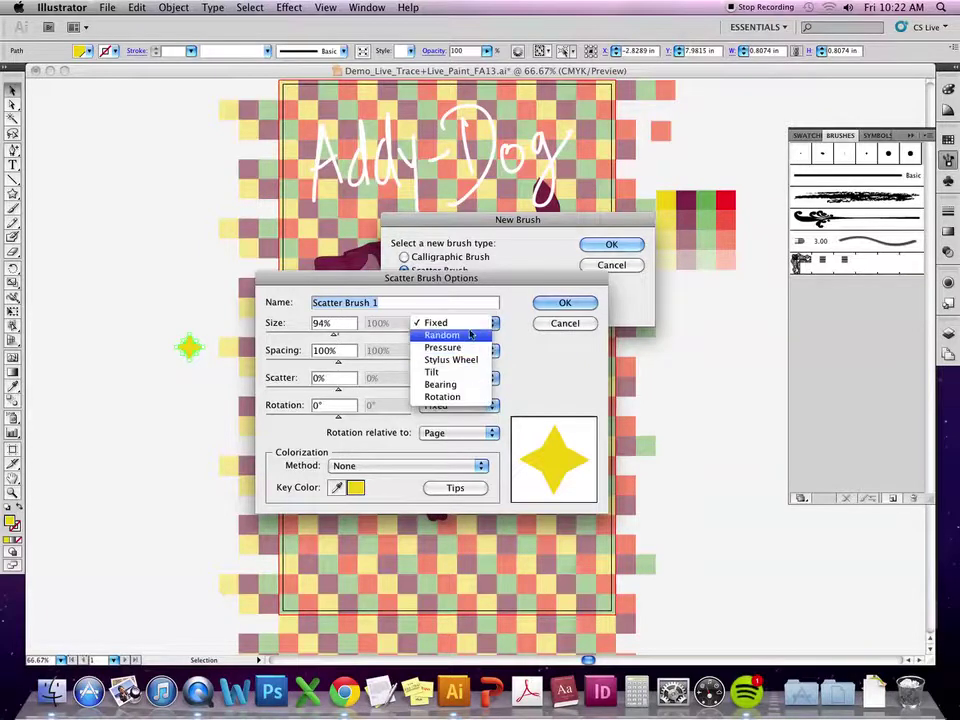
left_click(467, 339)
left_click_drag(336, 336, 365, 340)
mouse_move(338, 334)
left_mouse_down()
mouse_move(315, 350)
mouse_move(363, 340)
mouse_move(355, 340)
left_mouse_up()
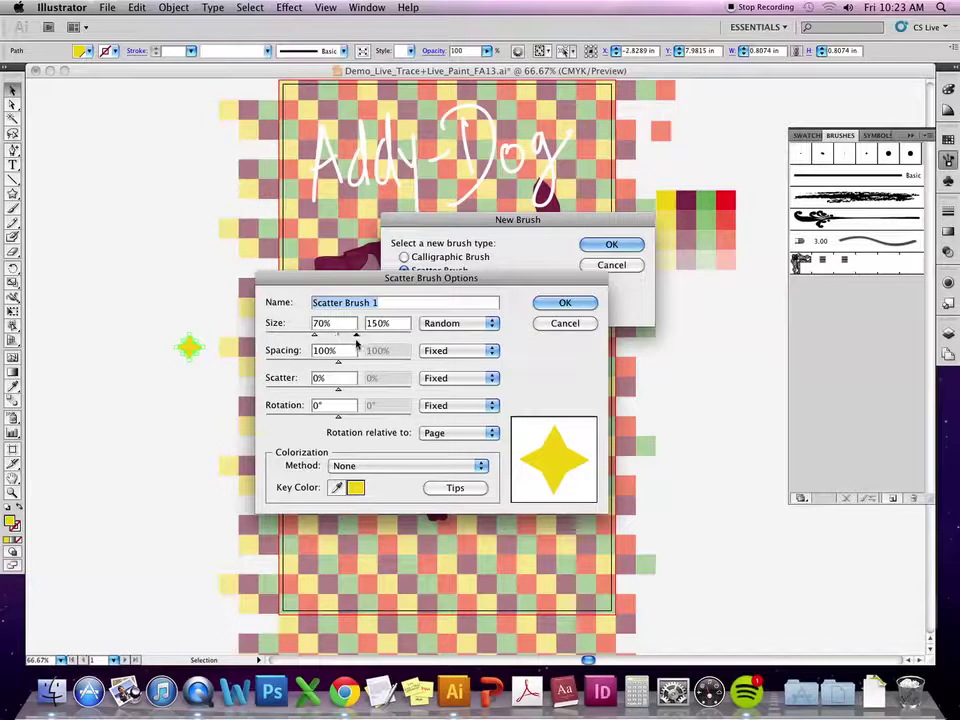
Set the scatter brush's spacing variation to Random, ranging from 157% to 61%.
left_click(465, 350)
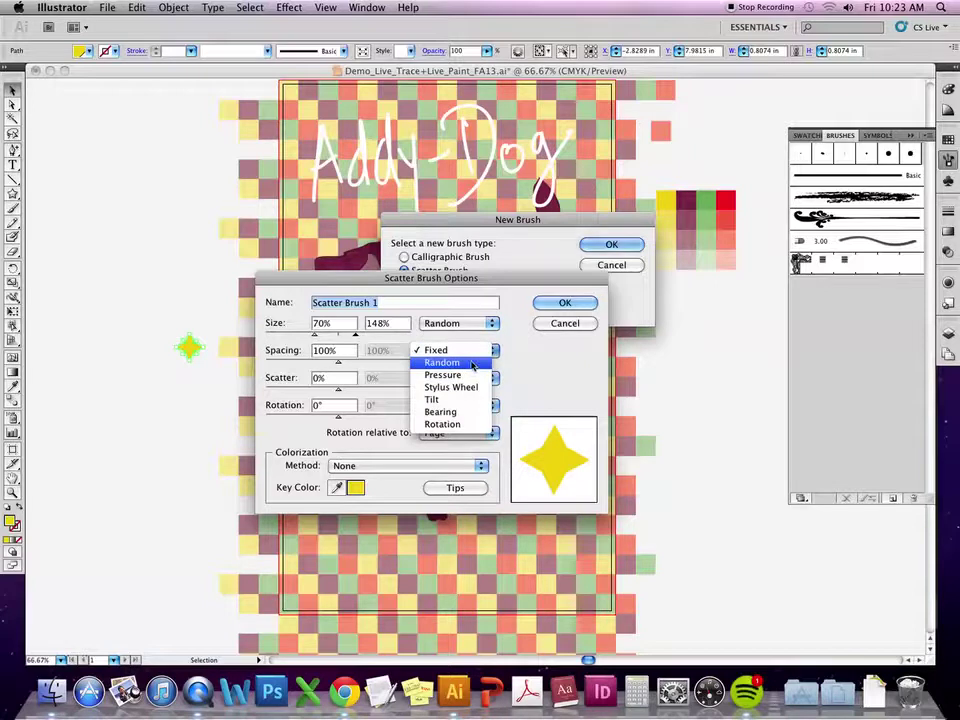
left_click(461, 363)
mouse_move(338, 365)
left_mouse_down()
mouse_move(346, 364)
mouse_move(330, 365)
left_mouse_up()
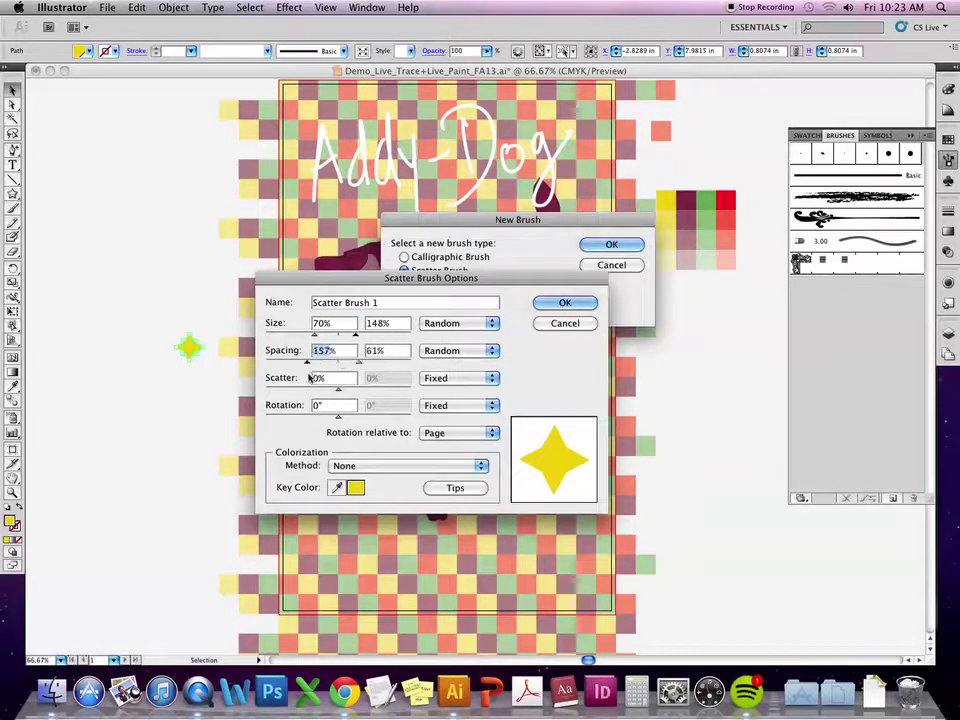
Set the brush's scatter variation to Random, ranging from -98% to 149%.
left_click(469, 378)
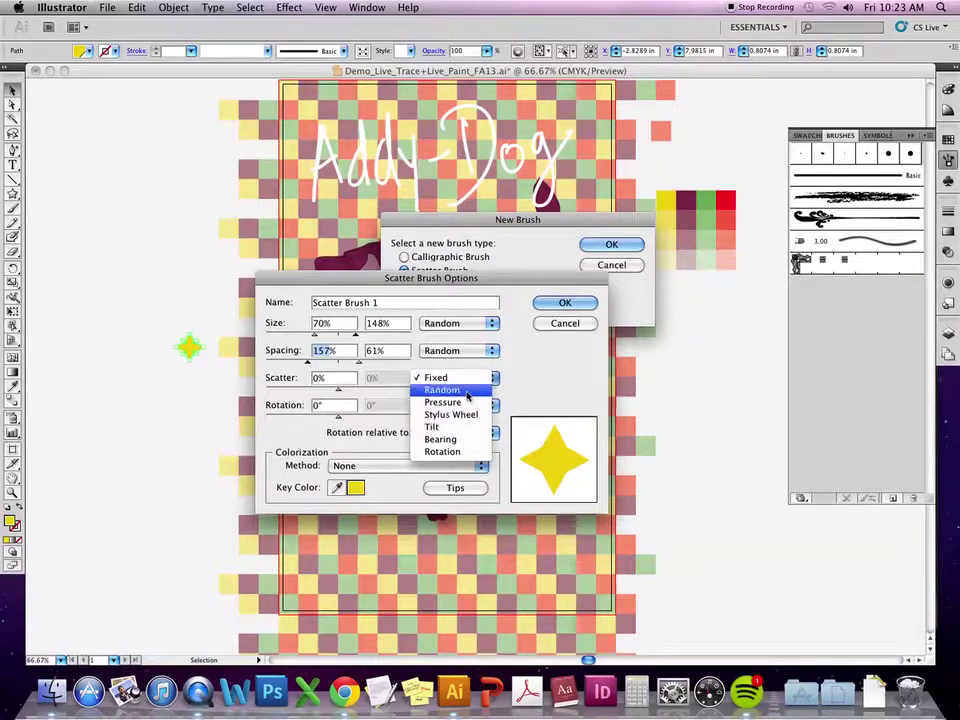
left_click(442, 389)
left_click_drag(340, 391, 368, 393)
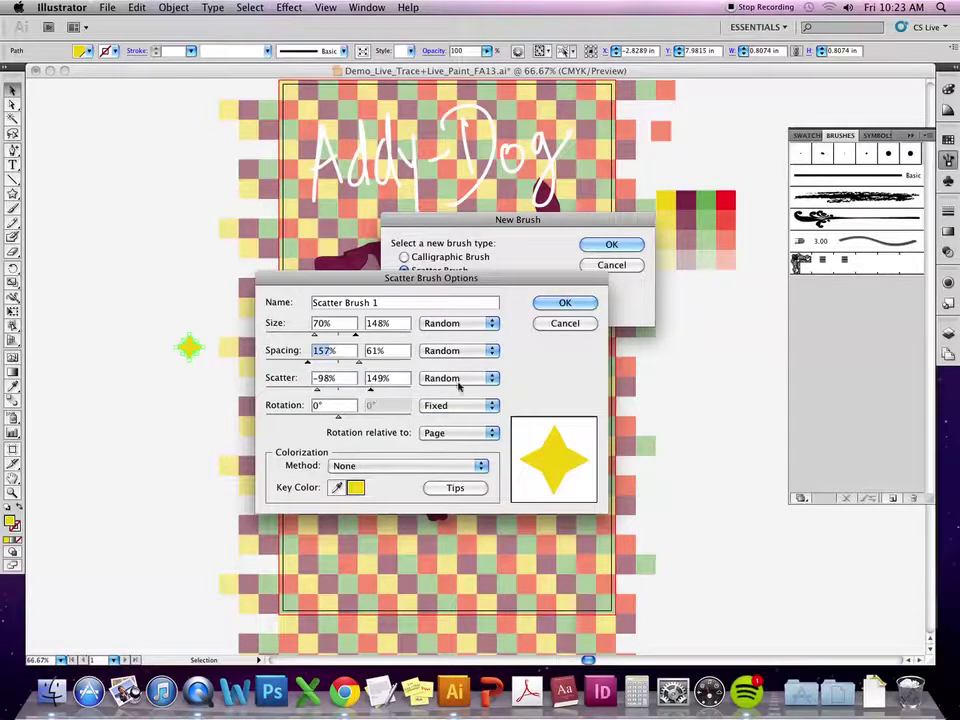
Set the brush's rotation to Random, ranging from 77° to -45°, and create the scatter brush.
left_click(469, 405)
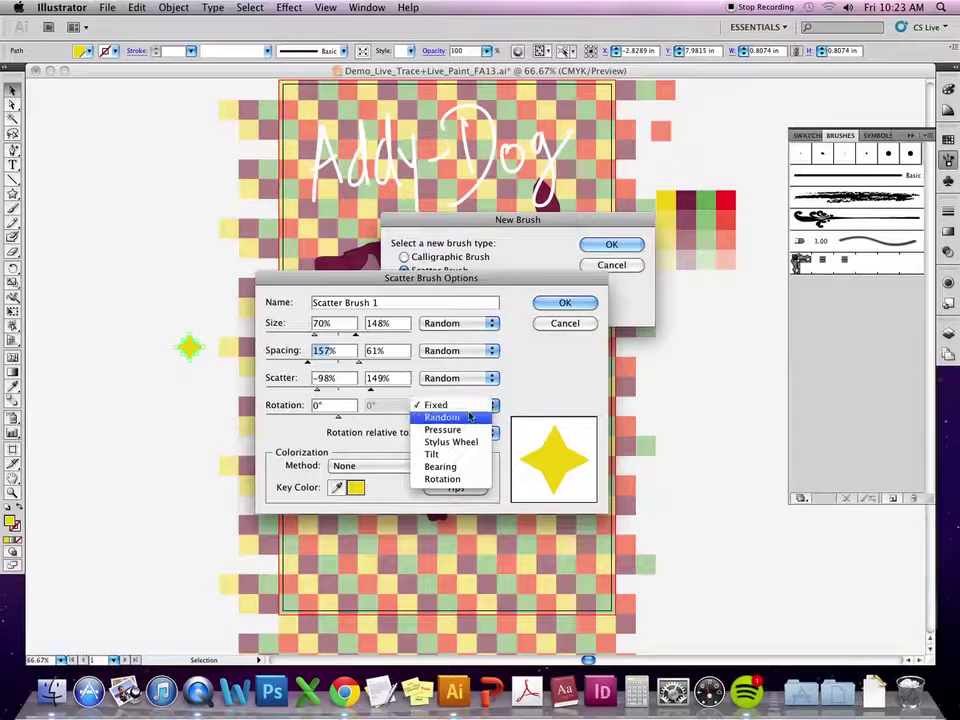
left_click(442, 417)
mouse_move(337, 418)
left_mouse_down()
mouse_move(312, 427)
mouse_move(324, 420)
left_mouse_up()
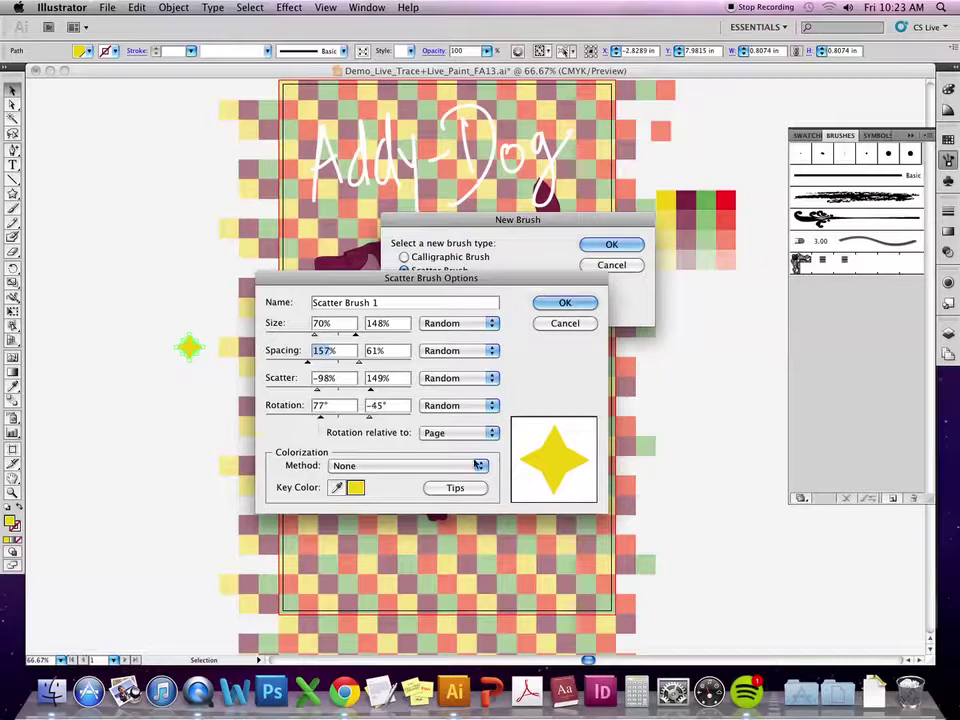
left_click(476, 407)
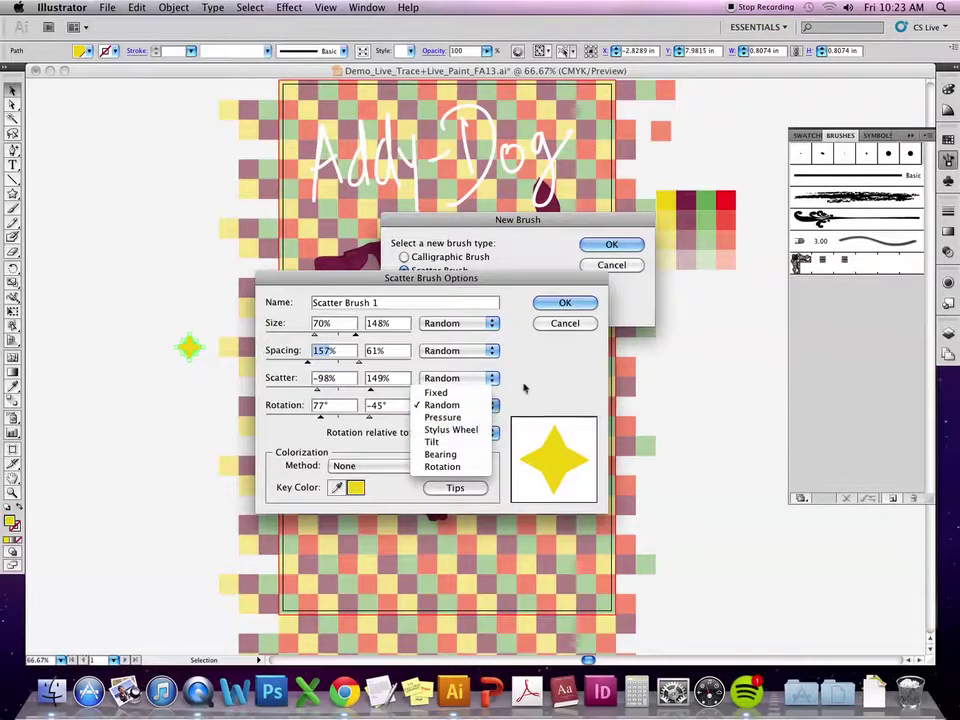
left_click(555, 357)
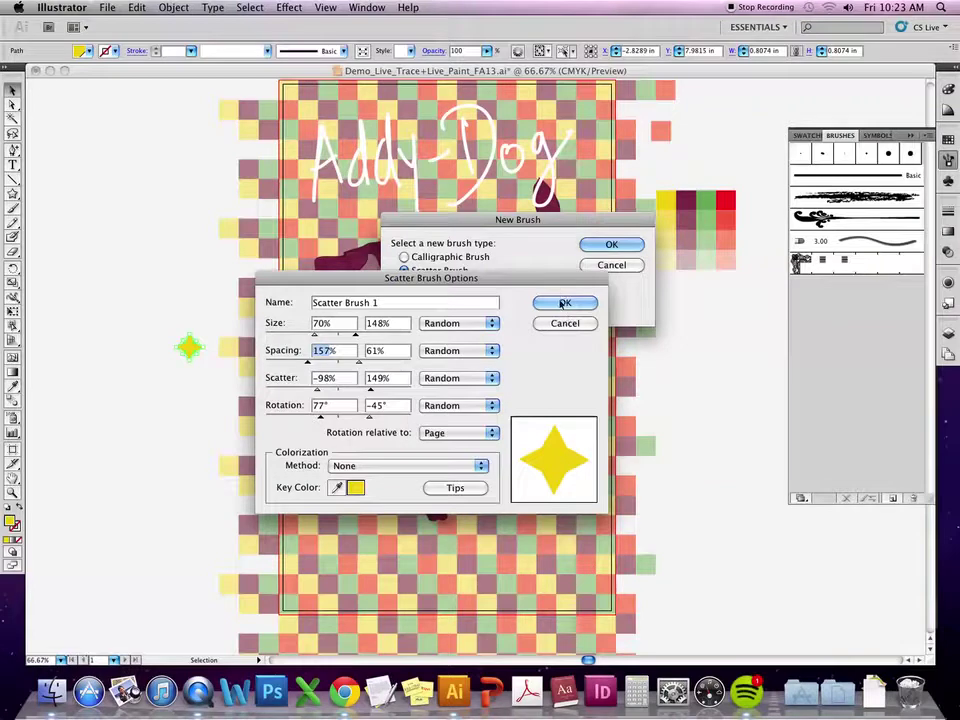
left_click(563, 303)
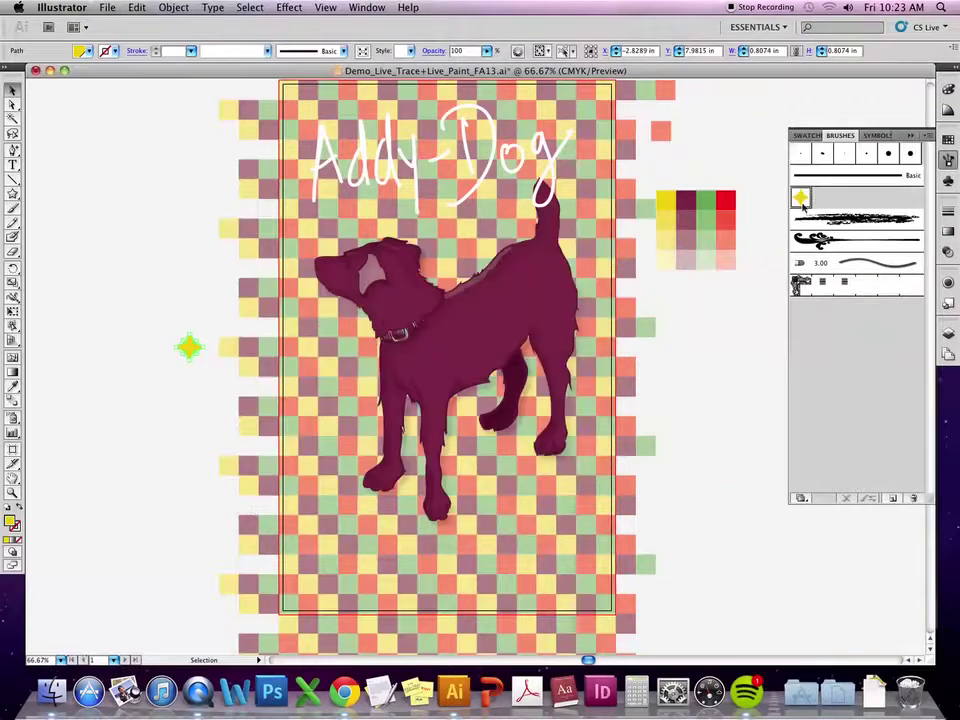
Paint a wavy star stroke below the dog and a large swirling one on the empty canvas beside the checkered background.
left_click(13, 207)
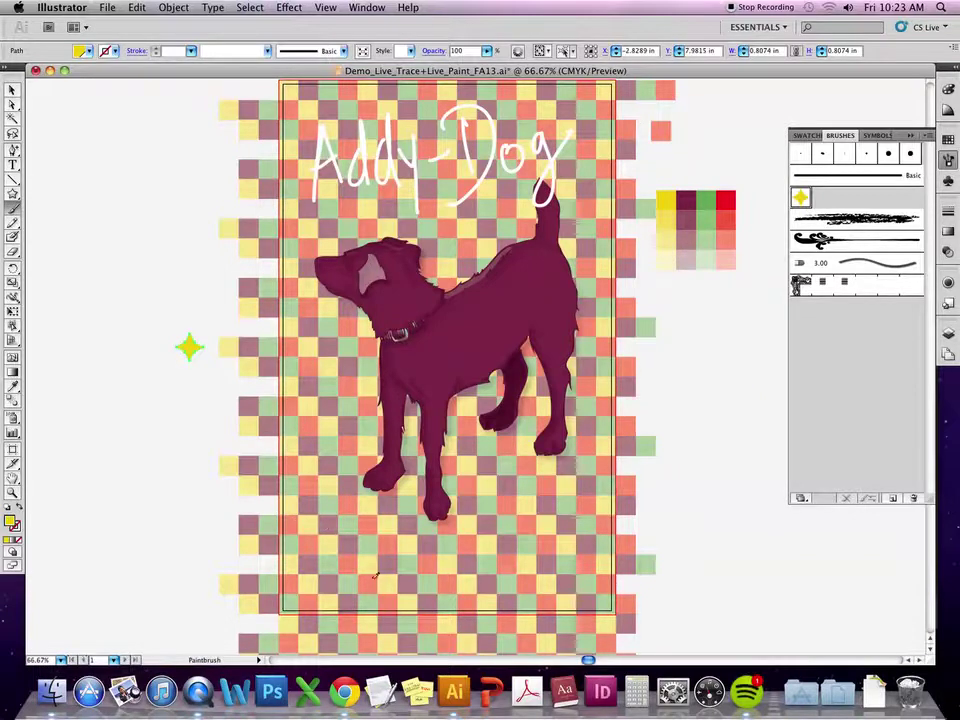
mouse_move(268, 490)
left_mouse_down()
mouse_move(540, 515)
mouse_move(578, 572)
left_mouse_up()
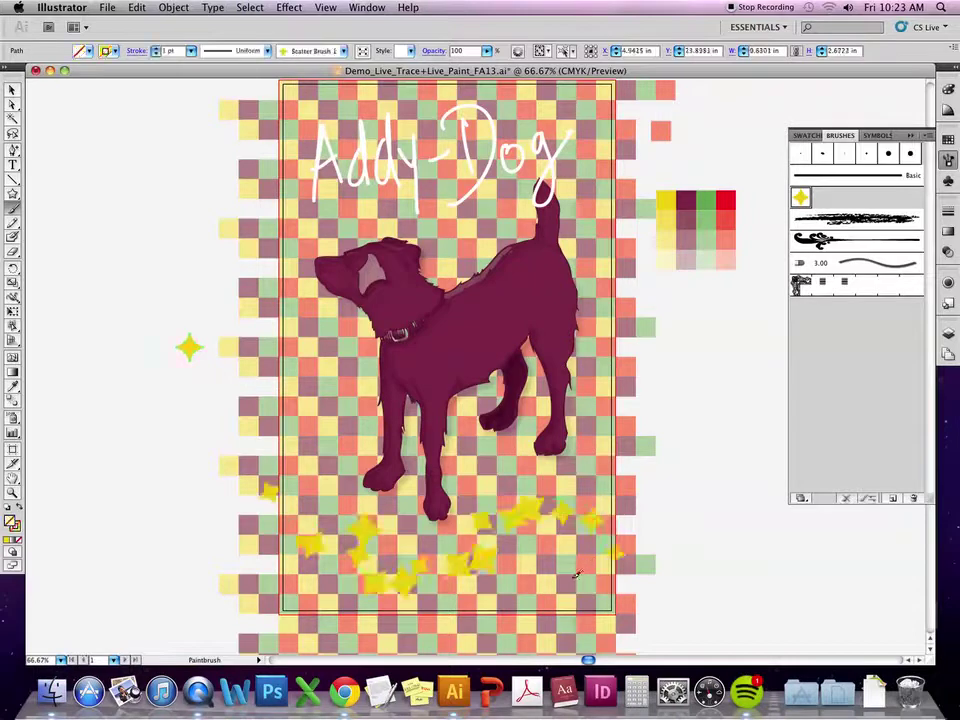
mouse_move(356, 550)
left_mouse_down()
mouse_move(643, 466)
mouse_move(653, 490)
left_mouse_up()
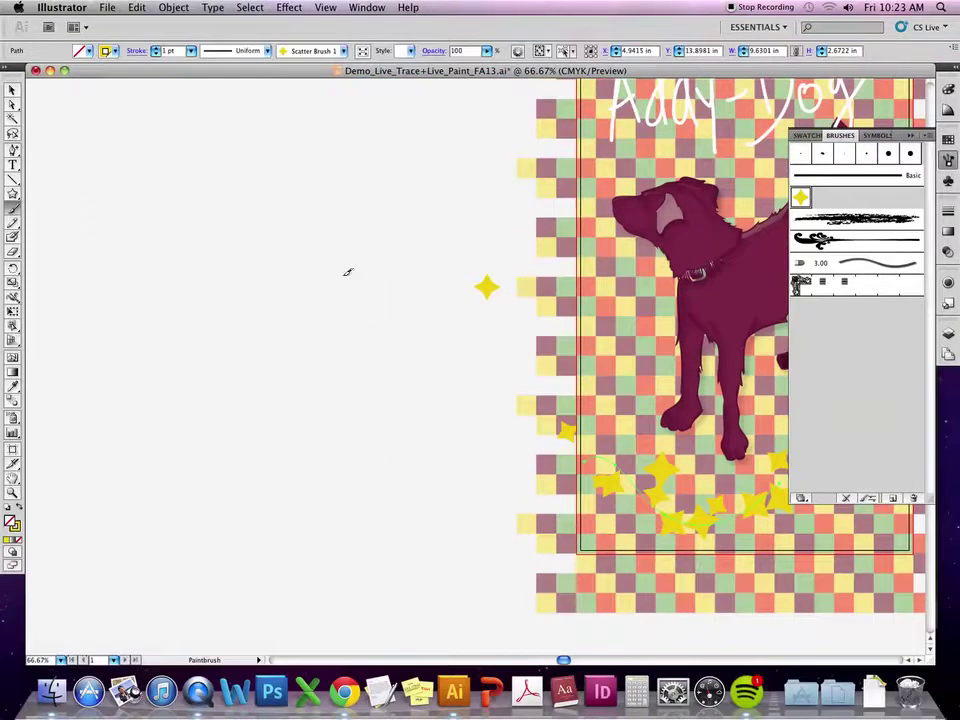
left_click_drag(72, 200, 357, 362)
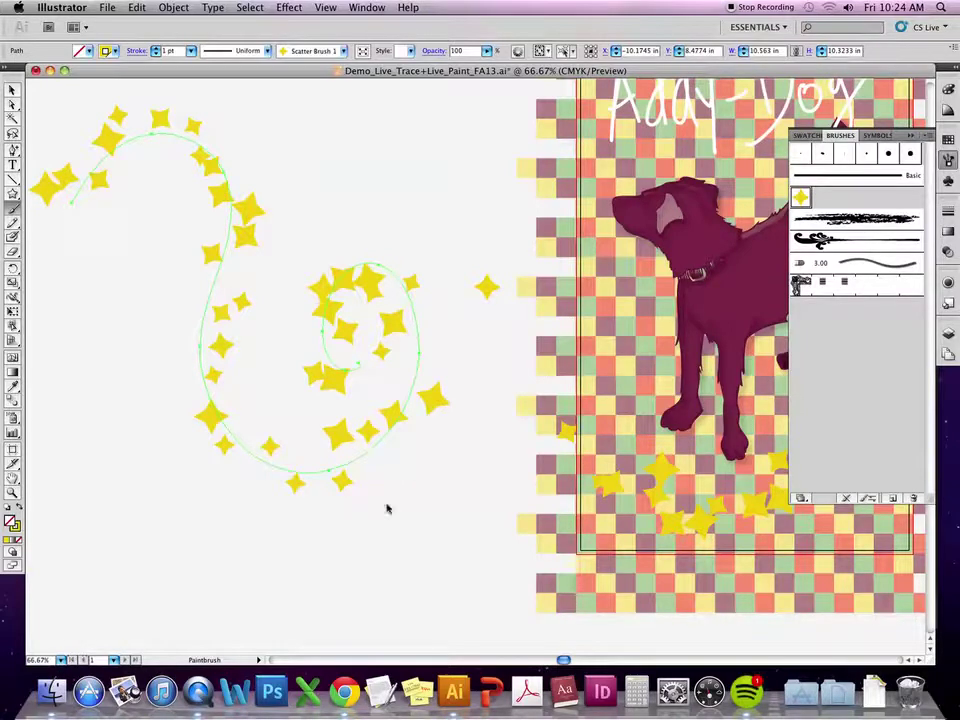
Move the swirling star stroke down towards the checkered background and expand its appearance into separate star shapes.
left_click(12, 88)
left_click_drag(229, 253, 280, 364)
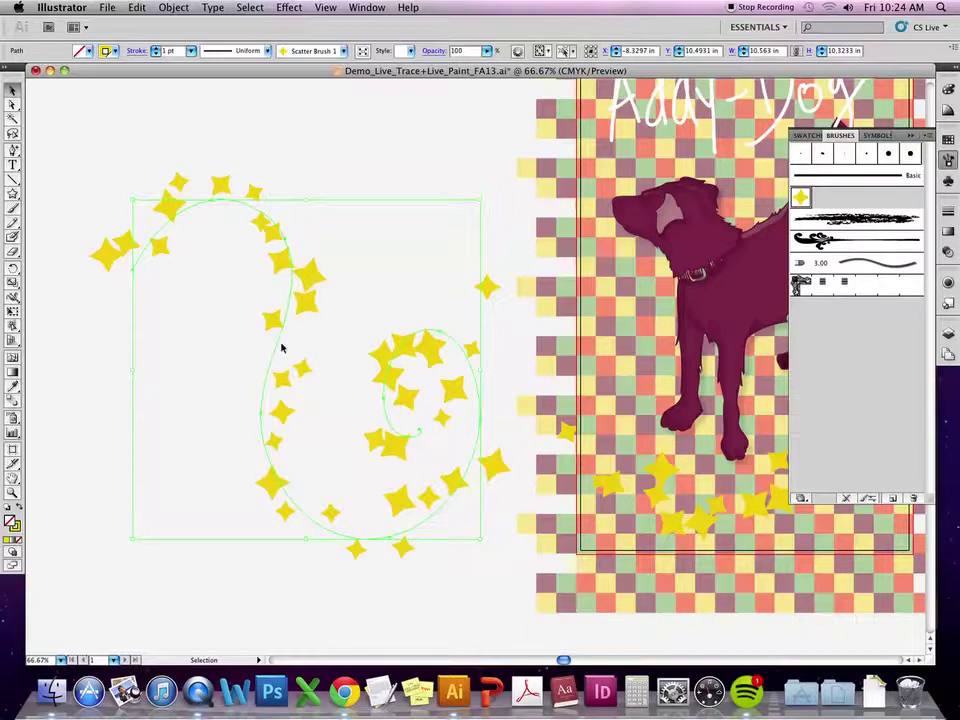
left_click(175, 7)
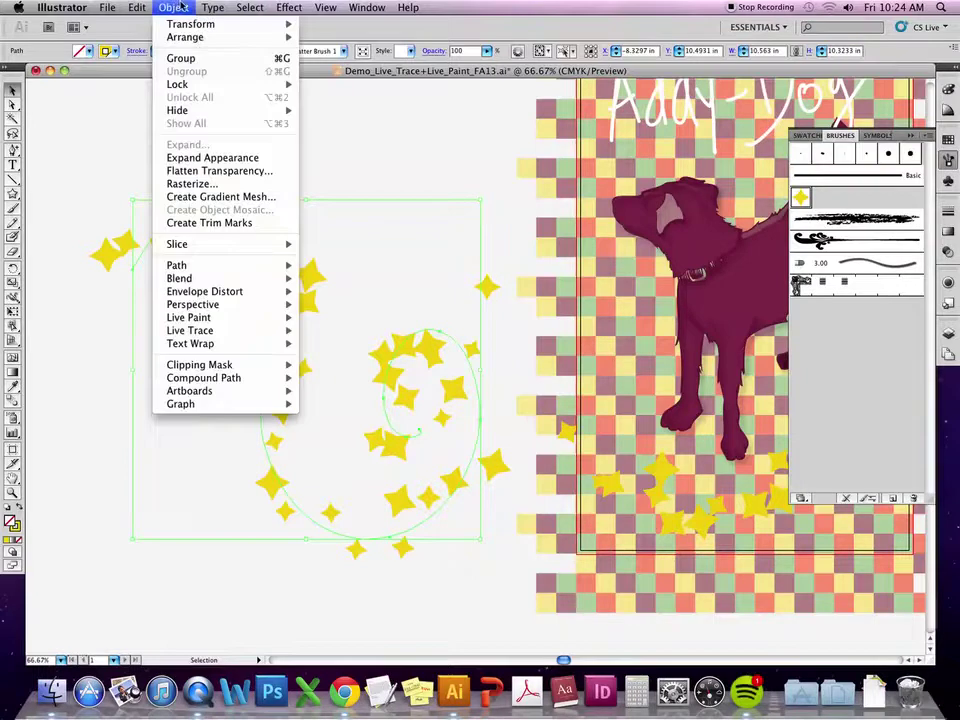
left_click(229, 157)
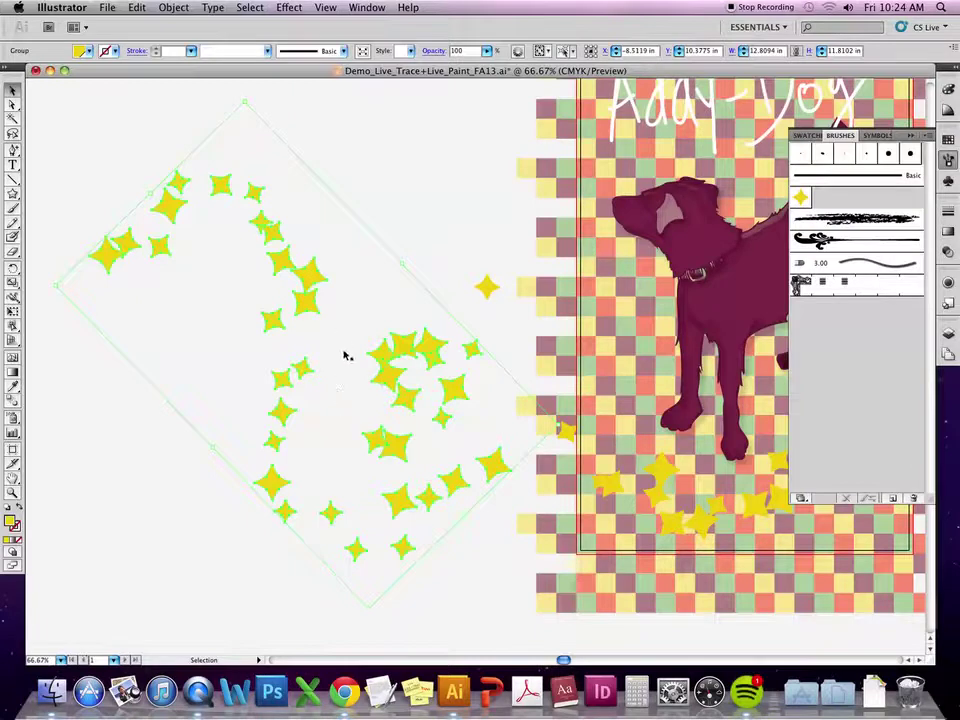
Isolate the expanded star group and spread out the stars along the upper curve of the swirl.
double_click(307, 302)
left_click_drag(307, 302, 240, 246)
mouse_move(253, 189)
left_mouse_down()
mouse_move(259, 155)
mouse_move(248, 207)
left_mouse_up()
left_click_drag(178, 184, 186, 162)
left_click_drag(171, 210, 187, 215)
left_click_drag(130, 255, 130, 216)
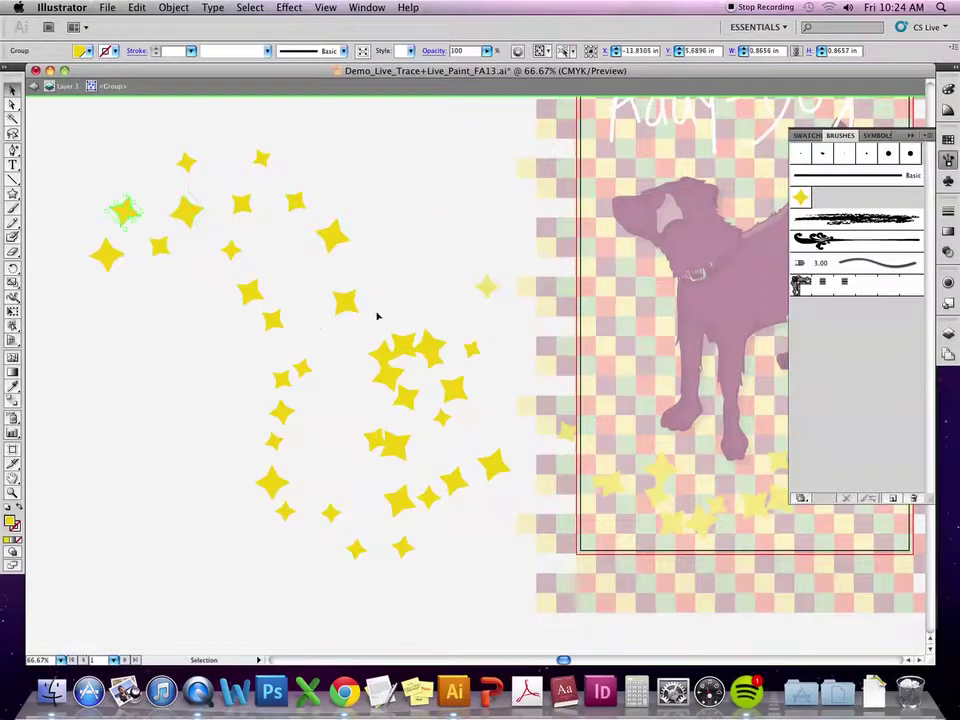
Spread out the overlapping stars in the lower spiral of the swirl so they are evenly scattered.
left_click_drag(414, 336, 410, 287)
left_click_drag(400, 345, 420, 458)
left_click_drag(441, 411, 485, 383)
left_click_drag(467, 340, 489, 332)
left_click_drag(428, 483, 376, 482)
Lighten the tint of the star above the spiral and fill a star at the spiral's outer edge with purple.
left_click(412, 287)
left_click(808, 135)
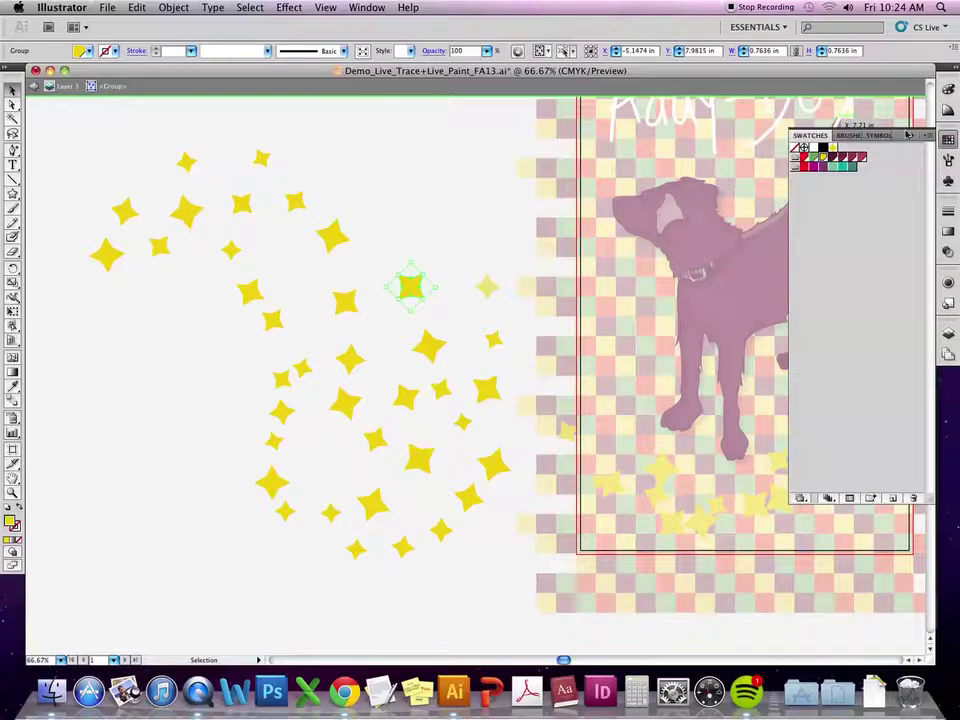
left_click(948, 110)
left_click(948, 89)
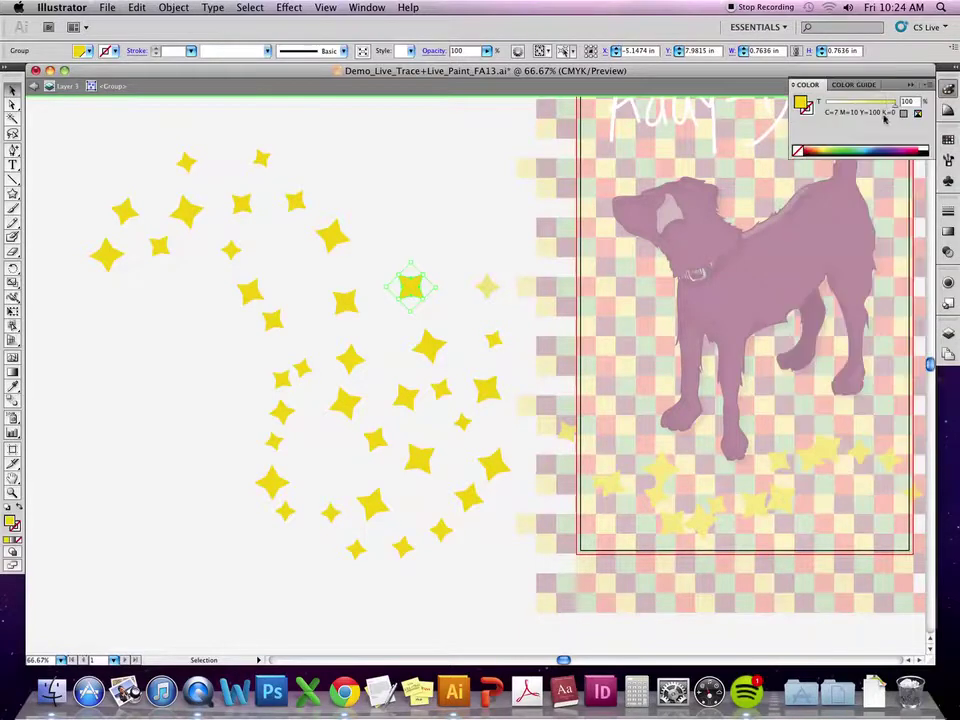
left_click(487, 388)
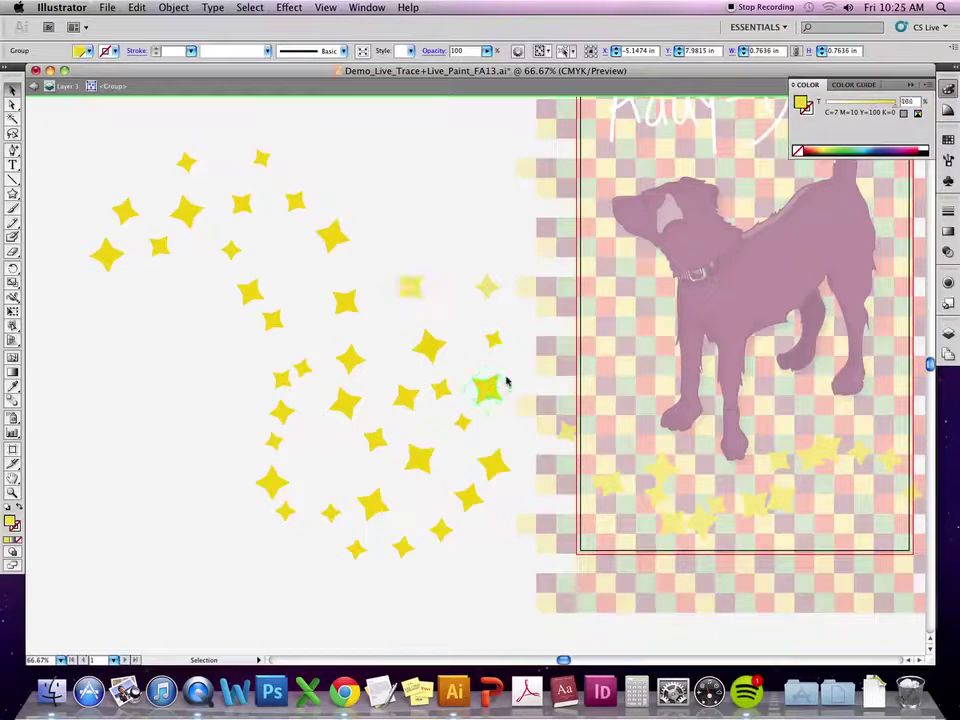
left_click(889, 155)
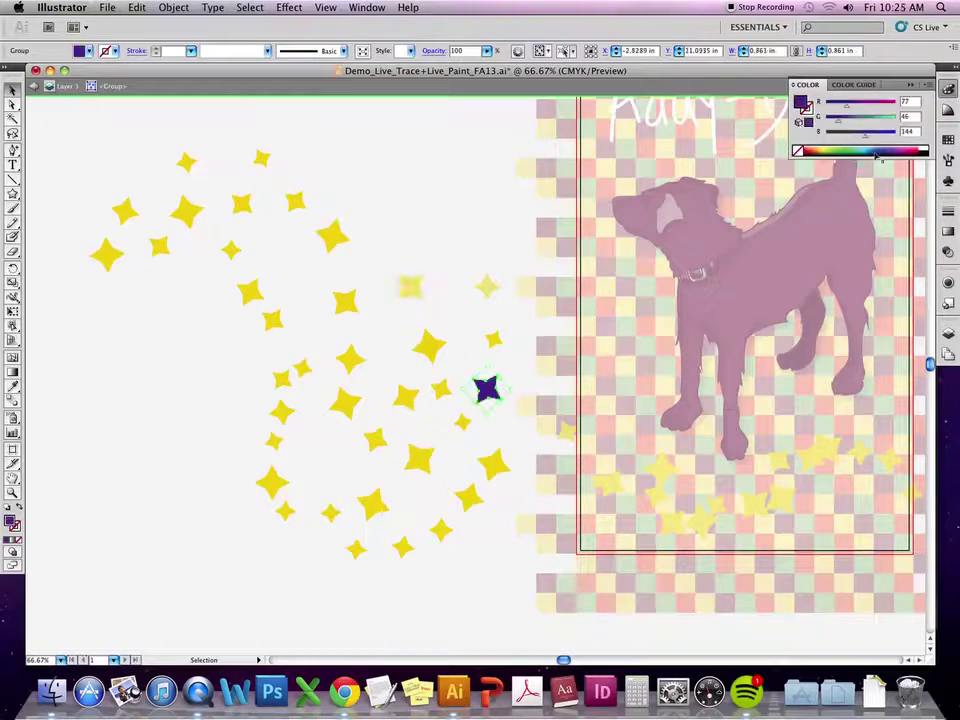
Apply a linear gradient to the star below the purple one and set its starting colour to the yellow swatch.
left_click(493, 465)
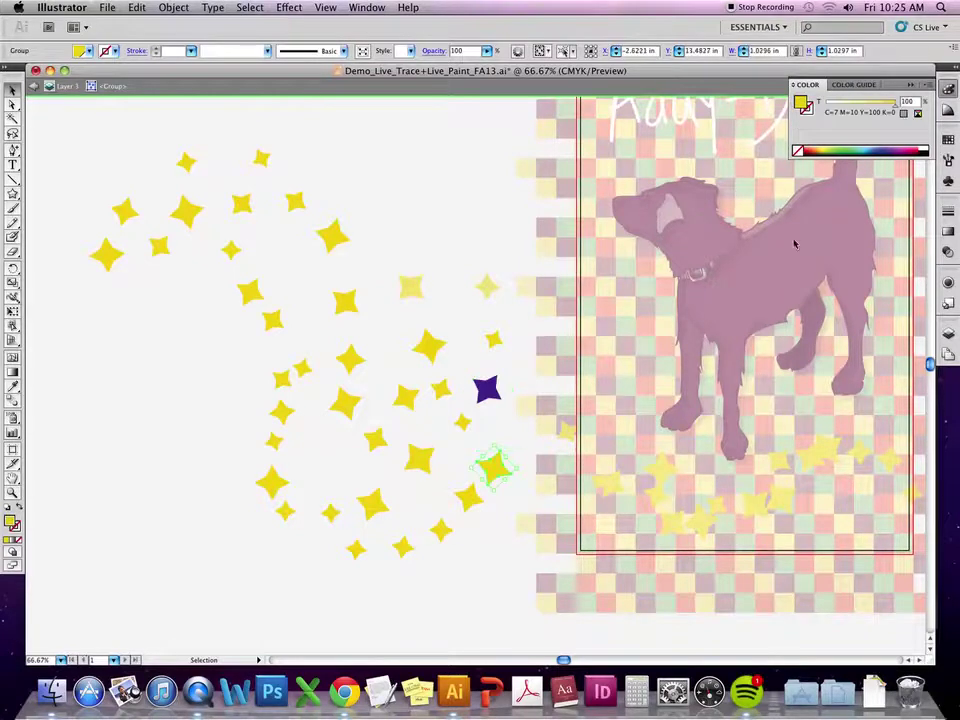
left_click(948, 137)
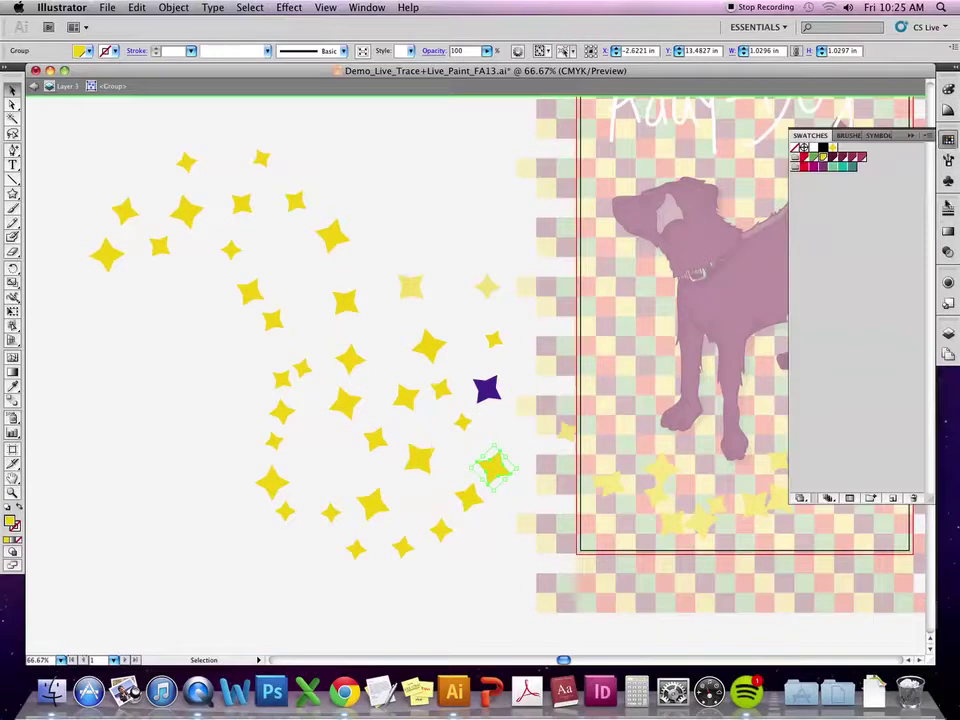
left_click(948, 231)
left_click(808, 227)
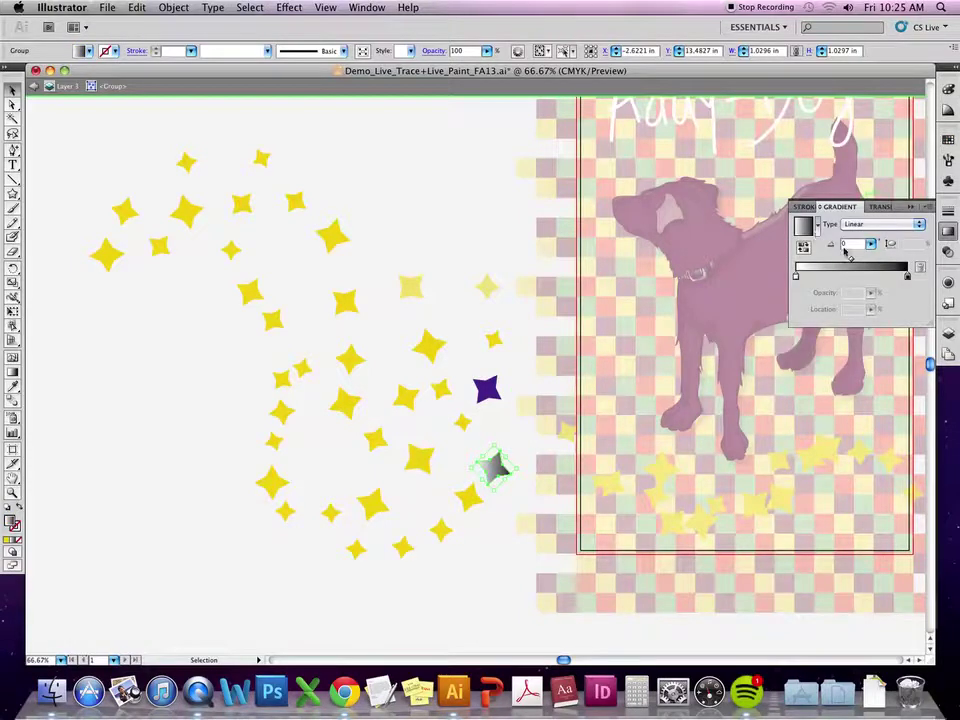
double_click(797, 279)
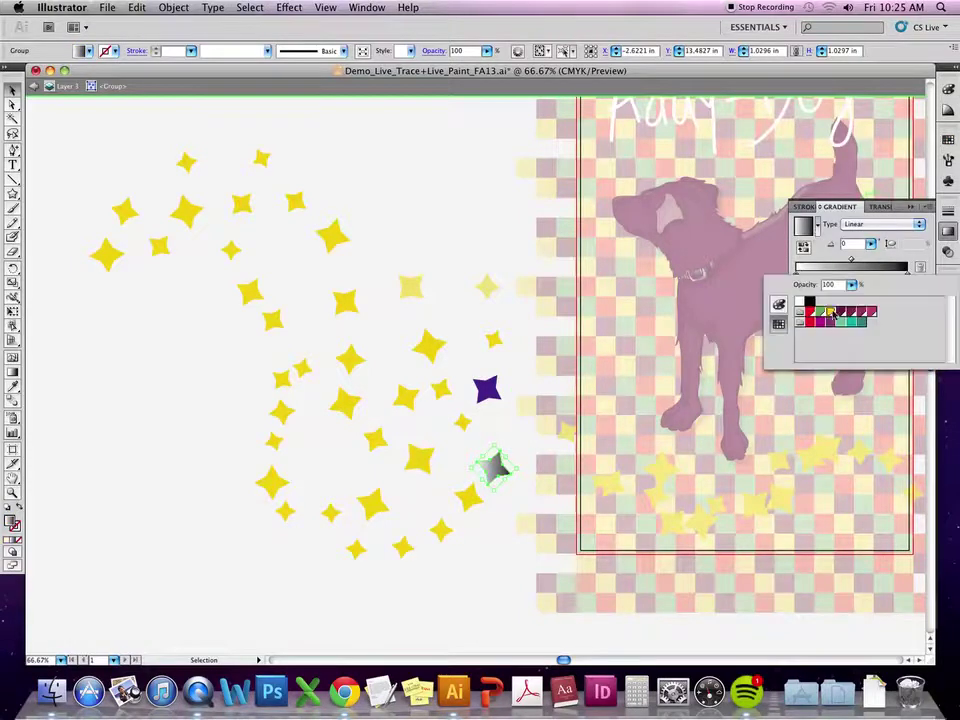
left_click(831, 311)
Set the star gradient's end colour to the red swatch and change its type to Radial.
left_click(907, 269)
double_click(907, 269)
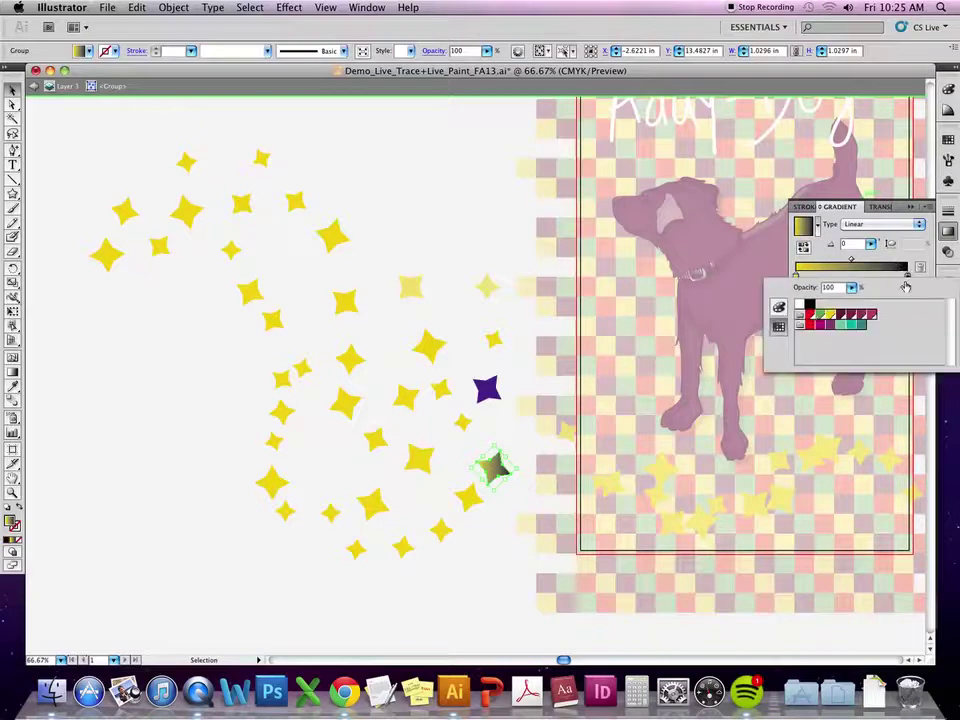
left_click(811, 314)
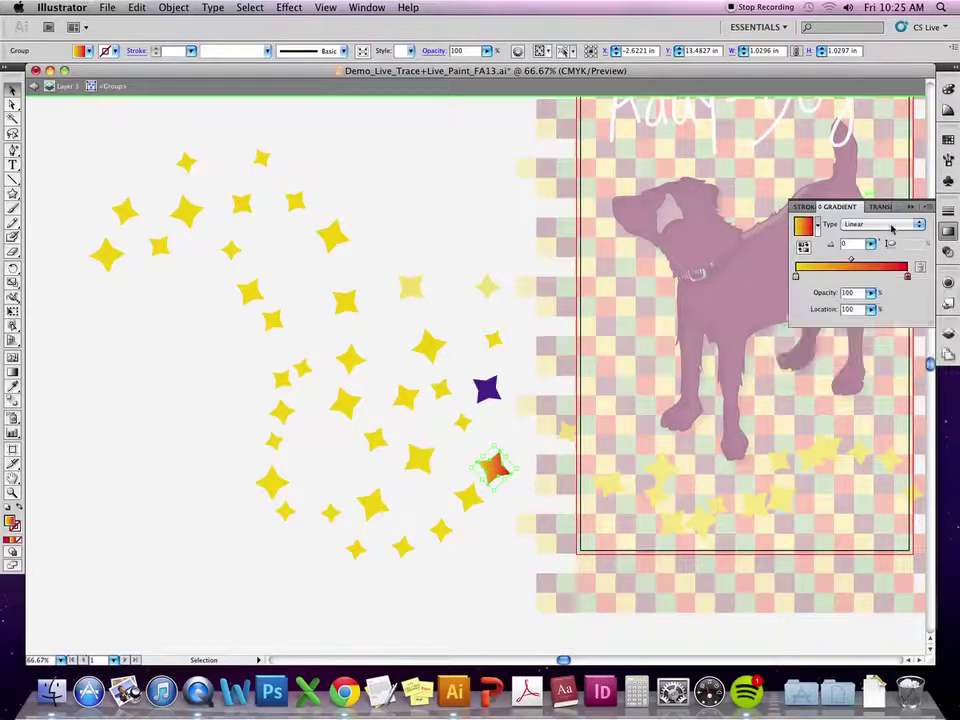
left_click(891, 223)
left_click(853, 214)
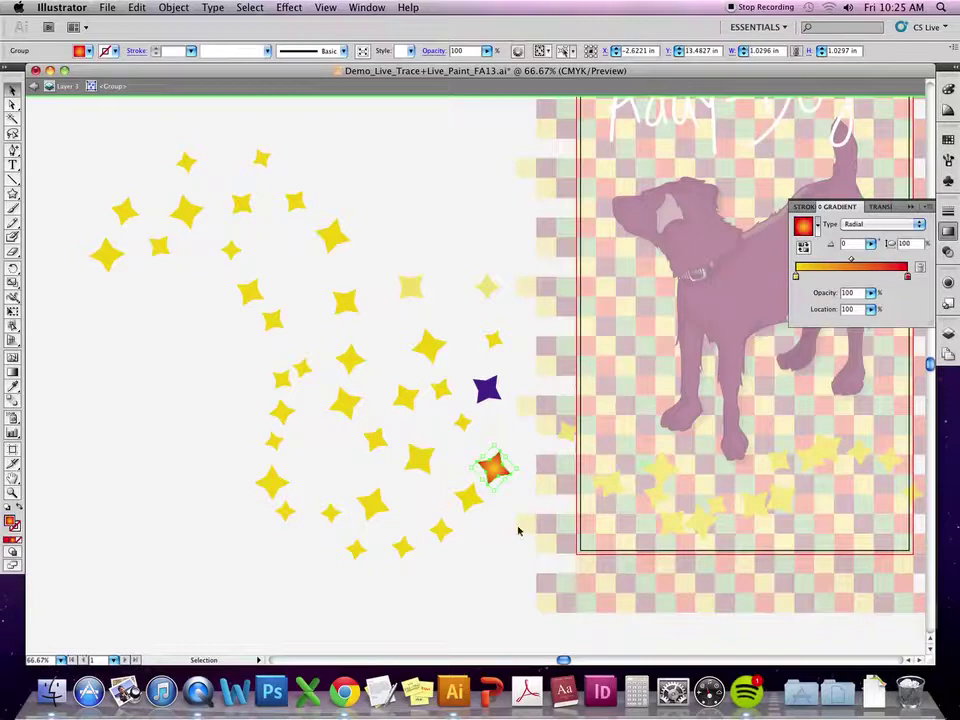
left_click(516, 527)
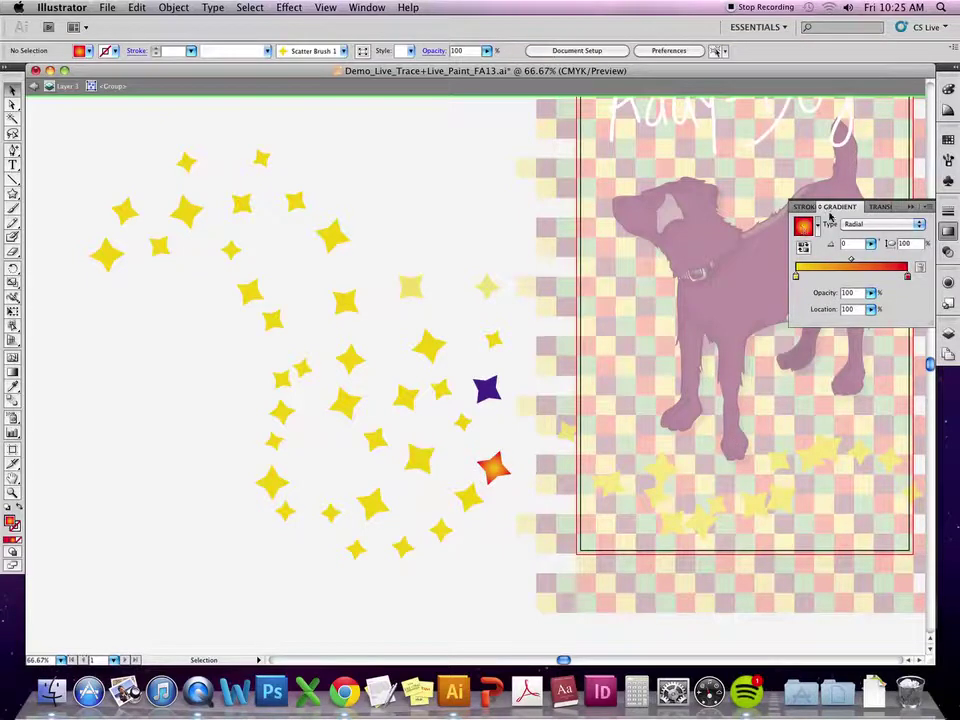
Save the yellow-to-red radial gradient as a new swatch.
mouse_move(834, 213)
left_mouse_down()
mouse_move(729, 317)
mouse_move(677, 345)
mouse_move(684, 337)
left_mouse_up()
left_click(947, 140)
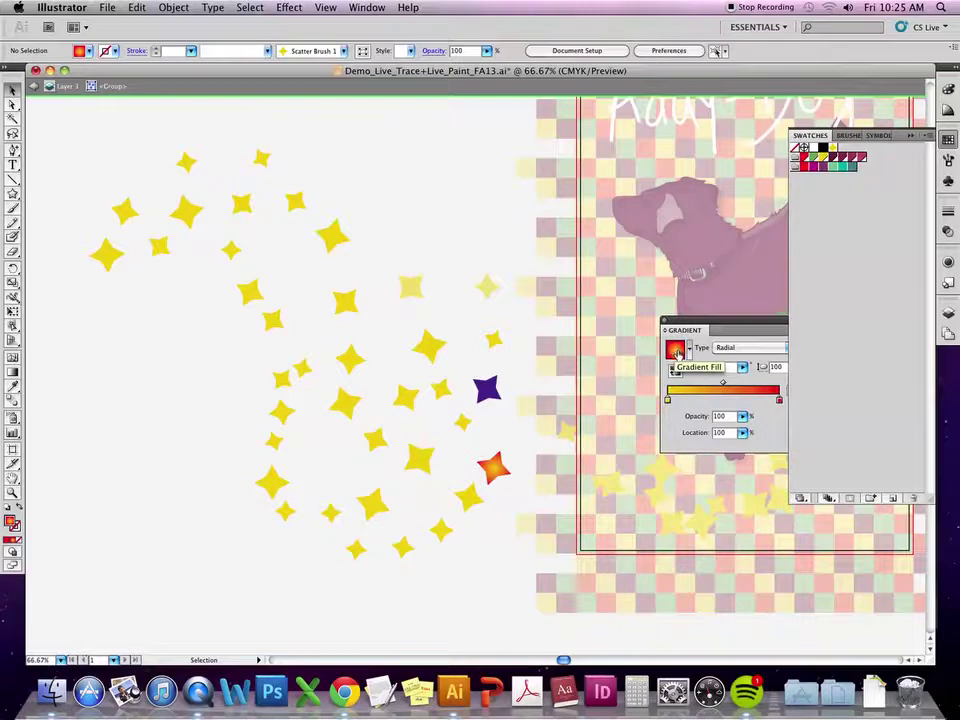
left_click(675, 352)
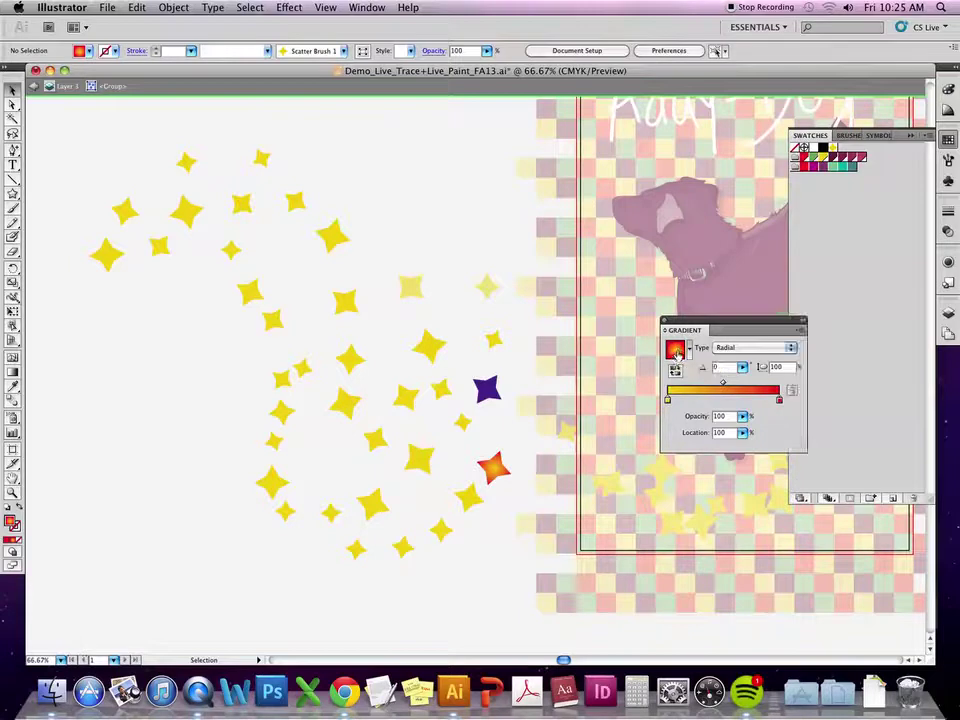
left_click_drag(741, 300, 845, 158)
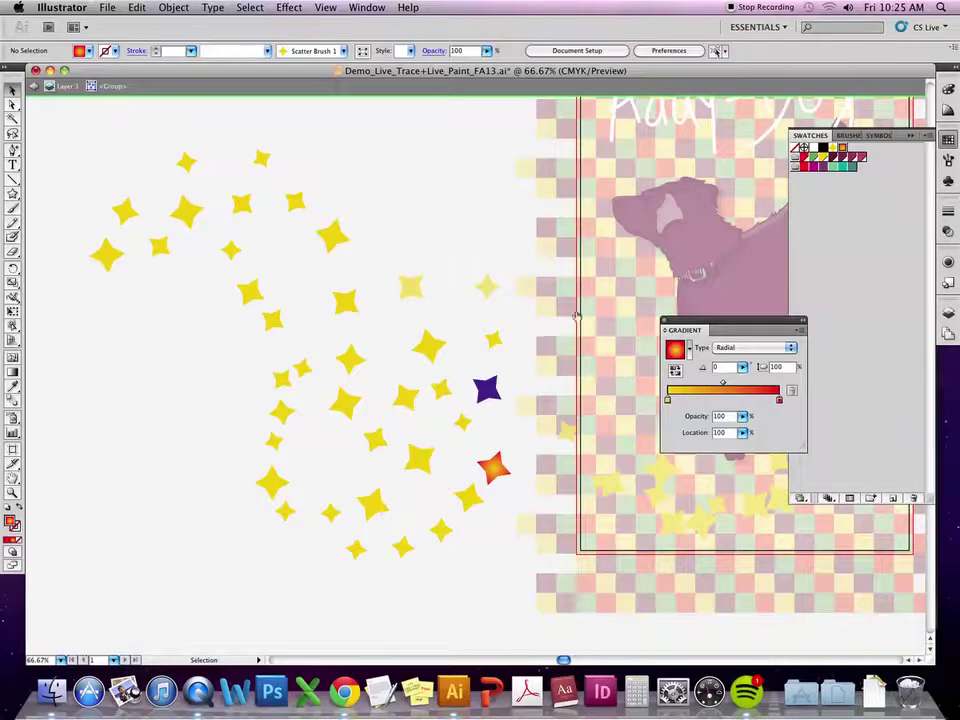
Exit isolation mode and fill the whole star group with the yellow-to-red radial gradient swatch.
left_click(64, 86)
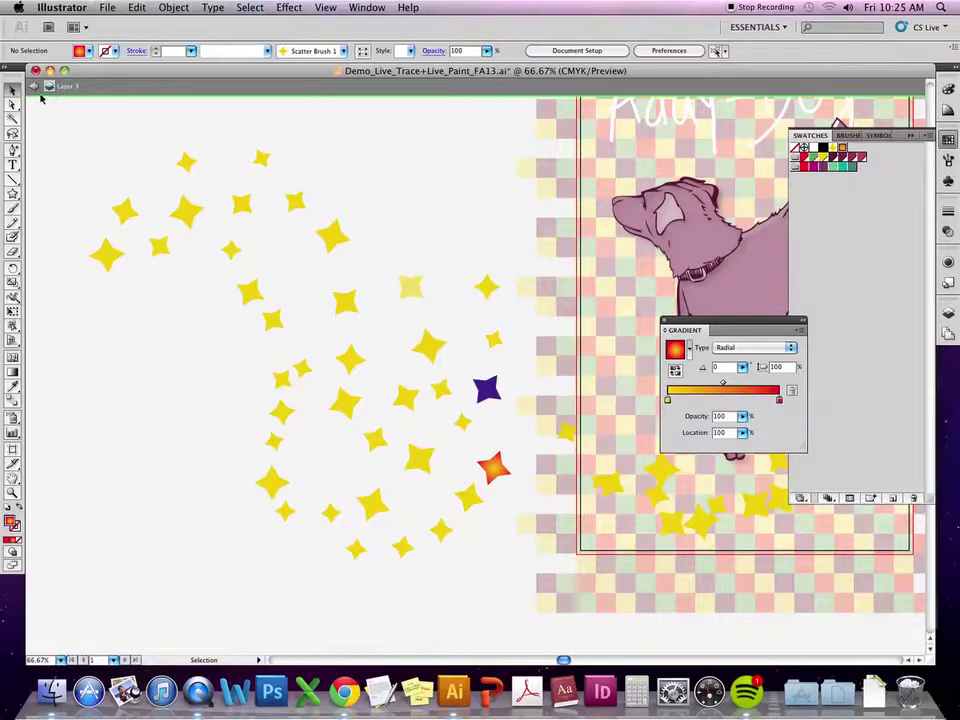
left_click(35, 87)
left_click(189, 213)
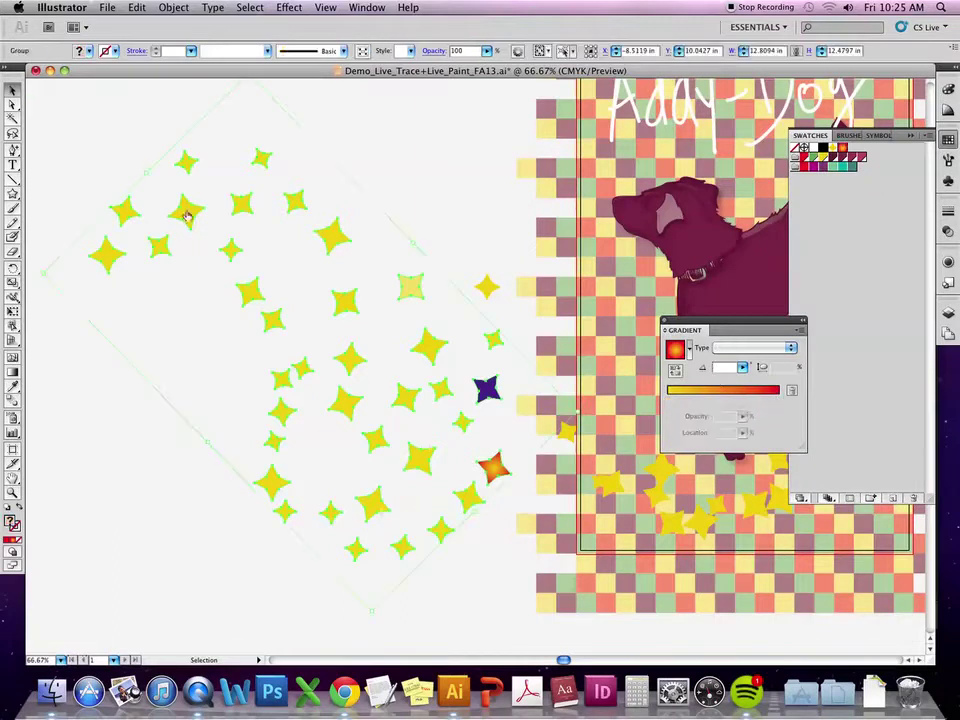
left_click(841, 148)
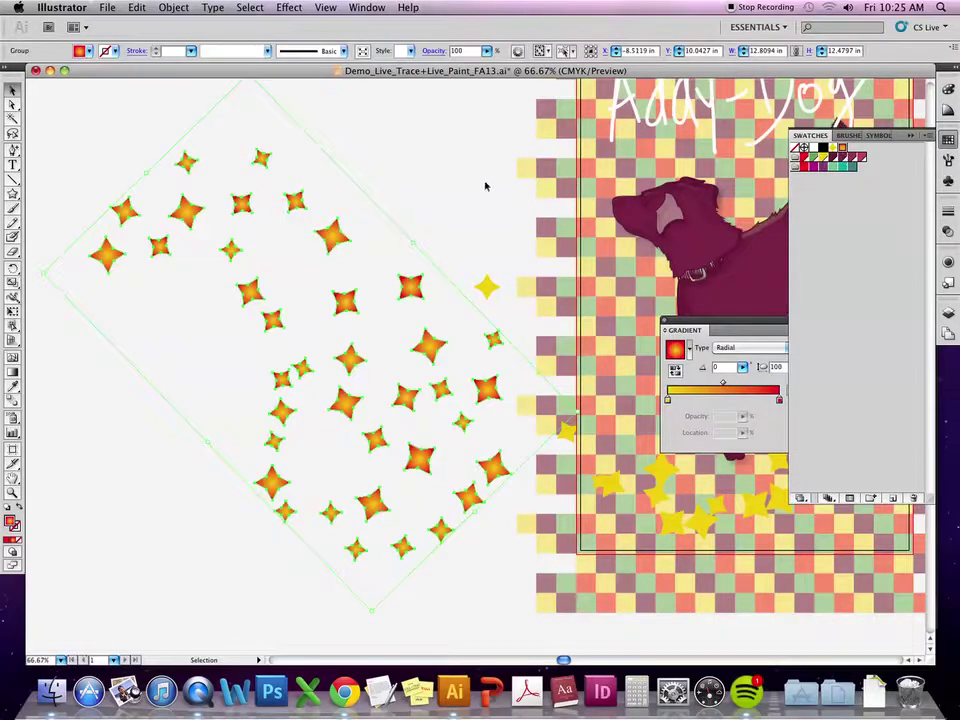
Deselect the star group and show the document's layers.
left_click(510, 602)
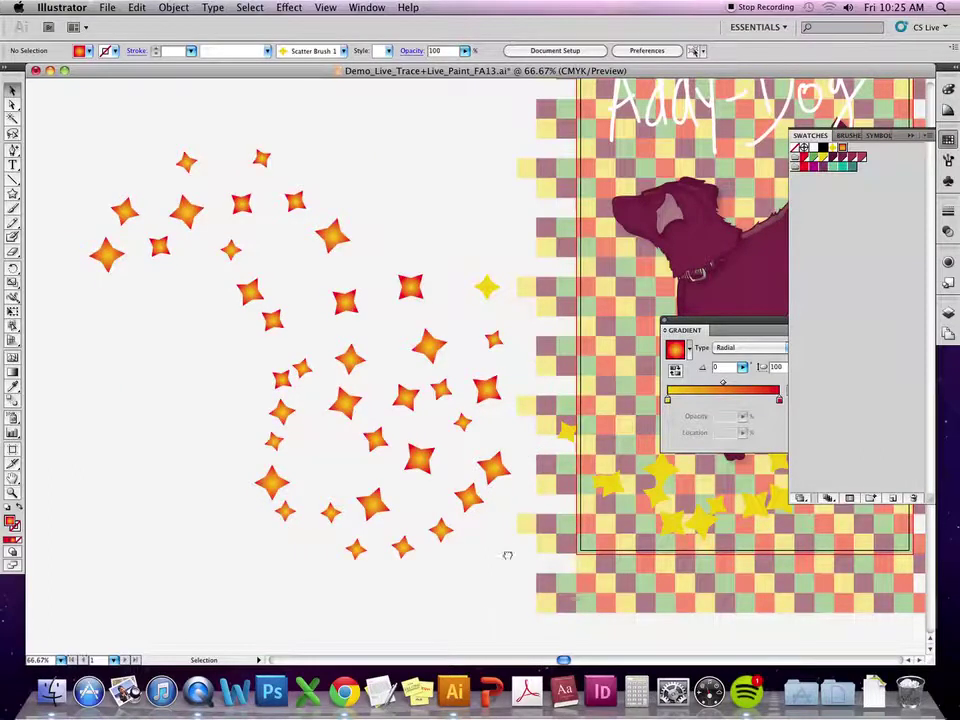
left_click_drag(700, 542, 566, 561)
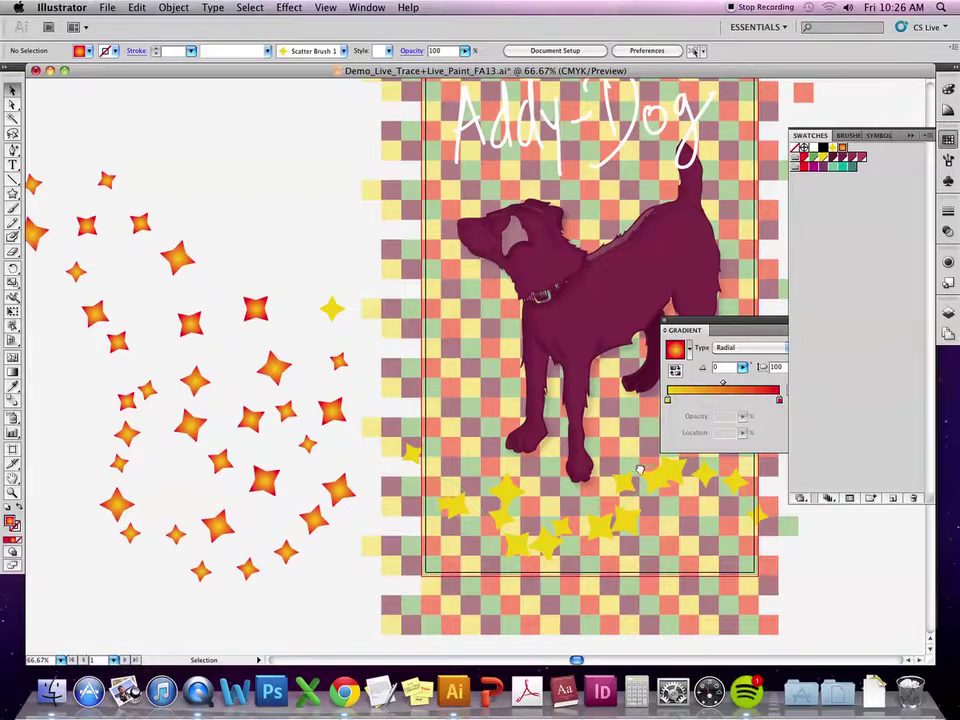
left_click_drag(543, 496, 572, 554)
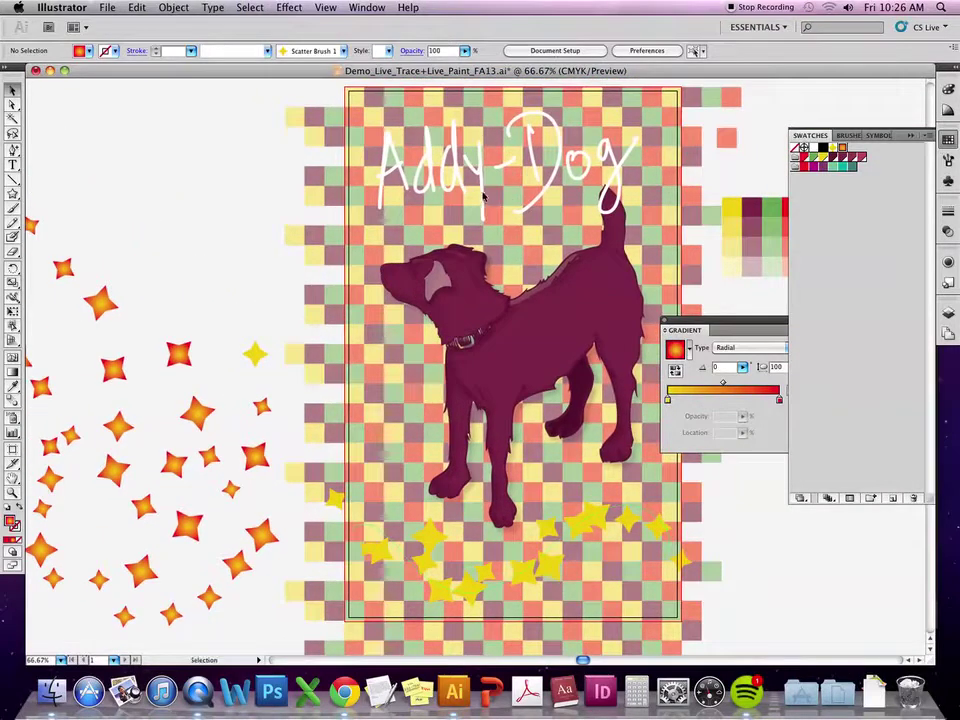
left_click(948, 141)
left_click(948, 312)
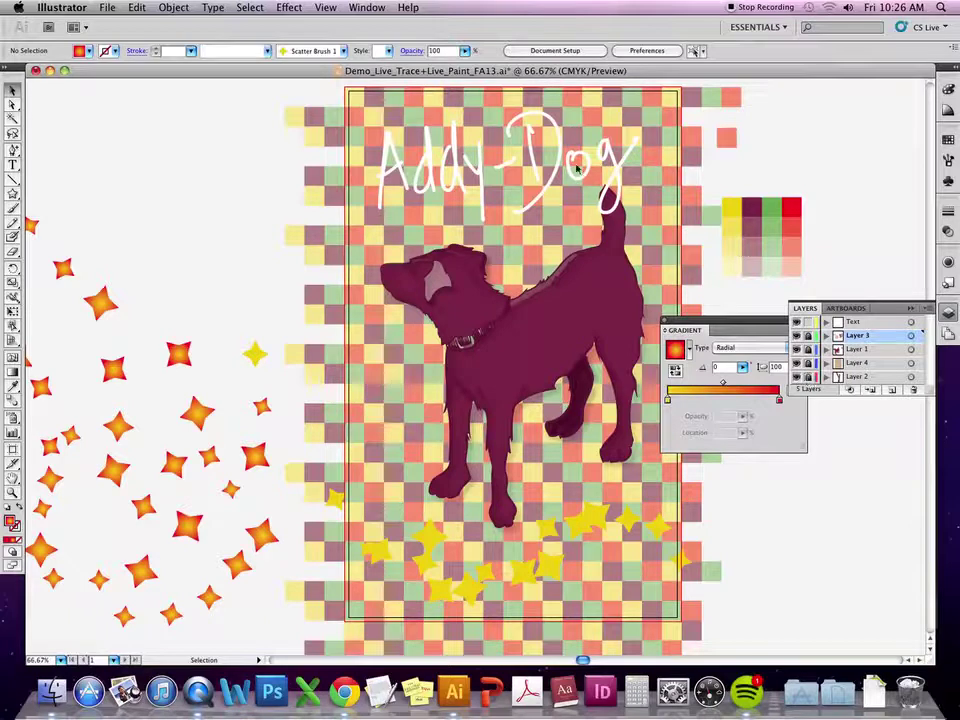
Select all the white "Addy-Dog" lettering and fill it with the current yellow-to-red radial gradient.
left_click_drag(646, 125, 380, 213)
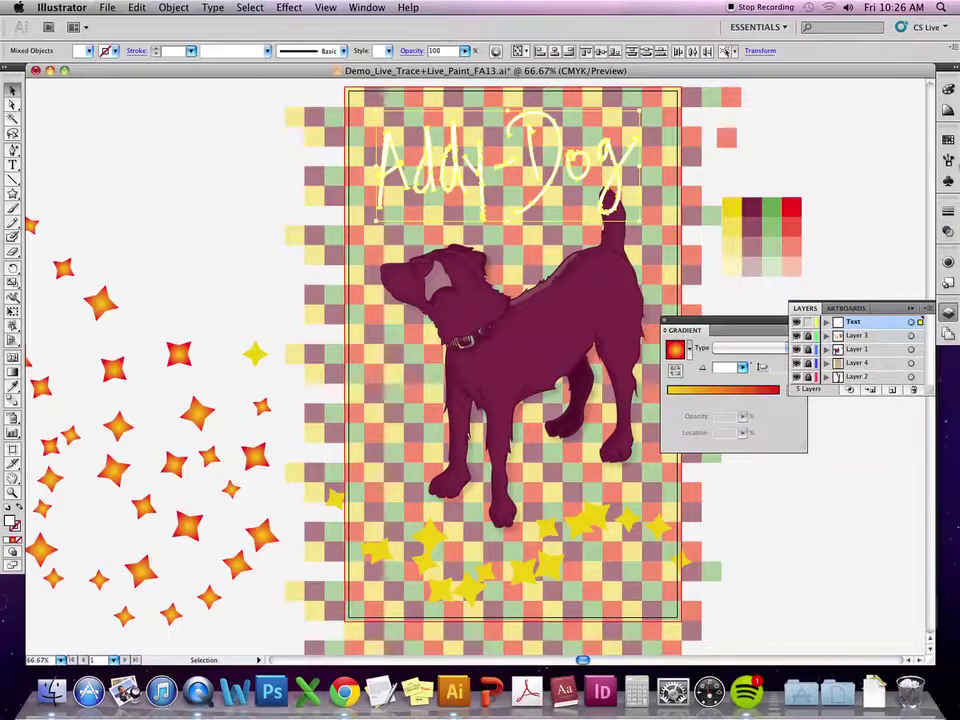
left_click(687, 162)
left_click(538, 180)
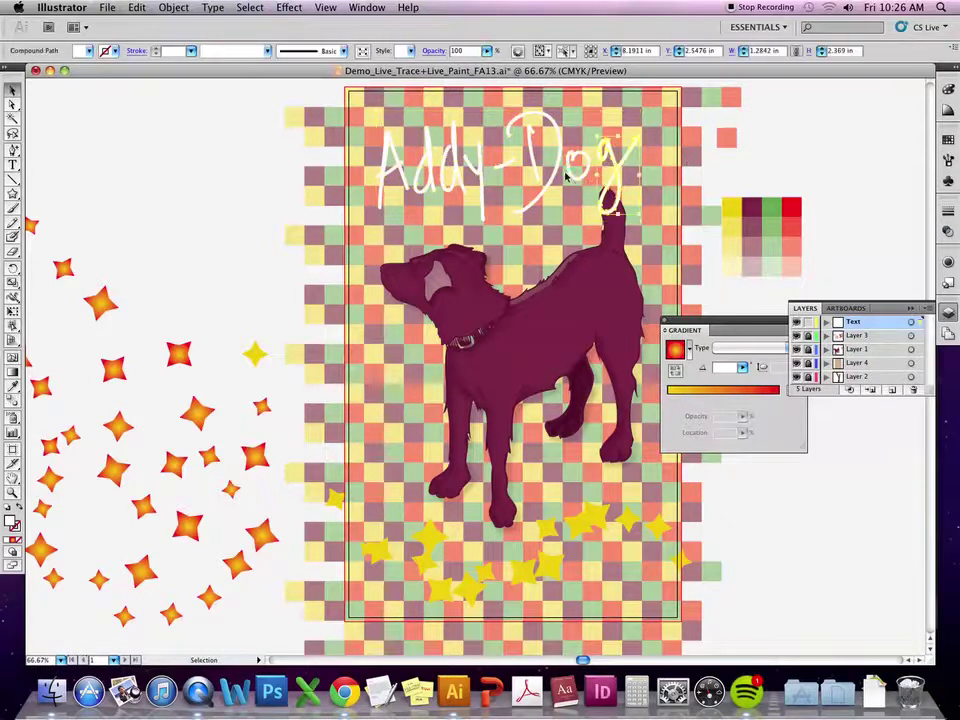
left_click(466, 184)
left_click_drag(298, 92, 687, 226)
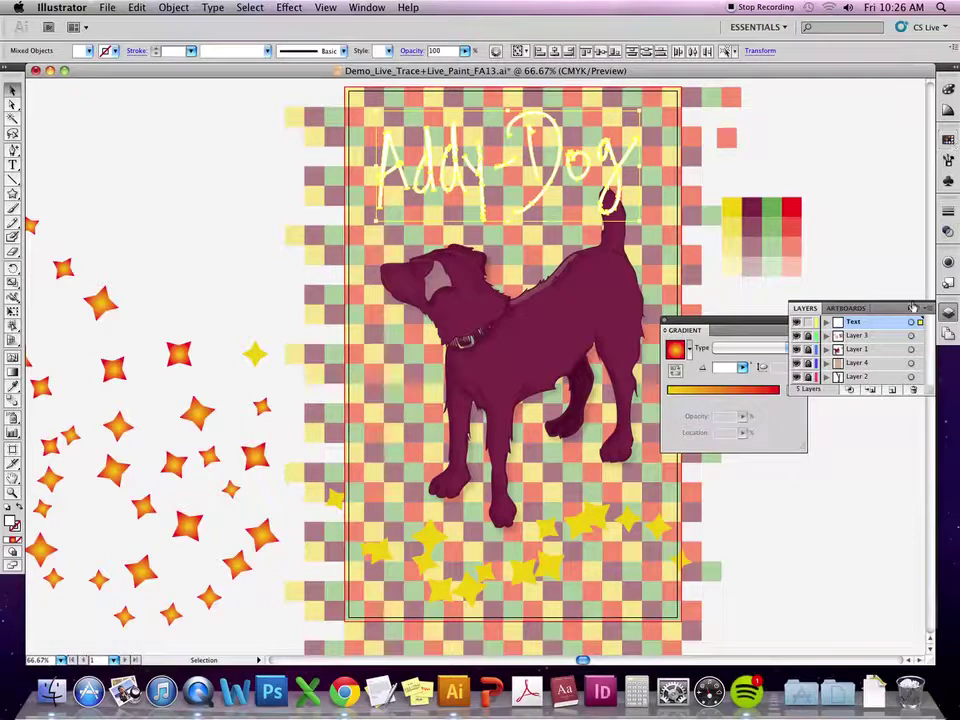
left_click(700, 343)
left_click(676, 348)
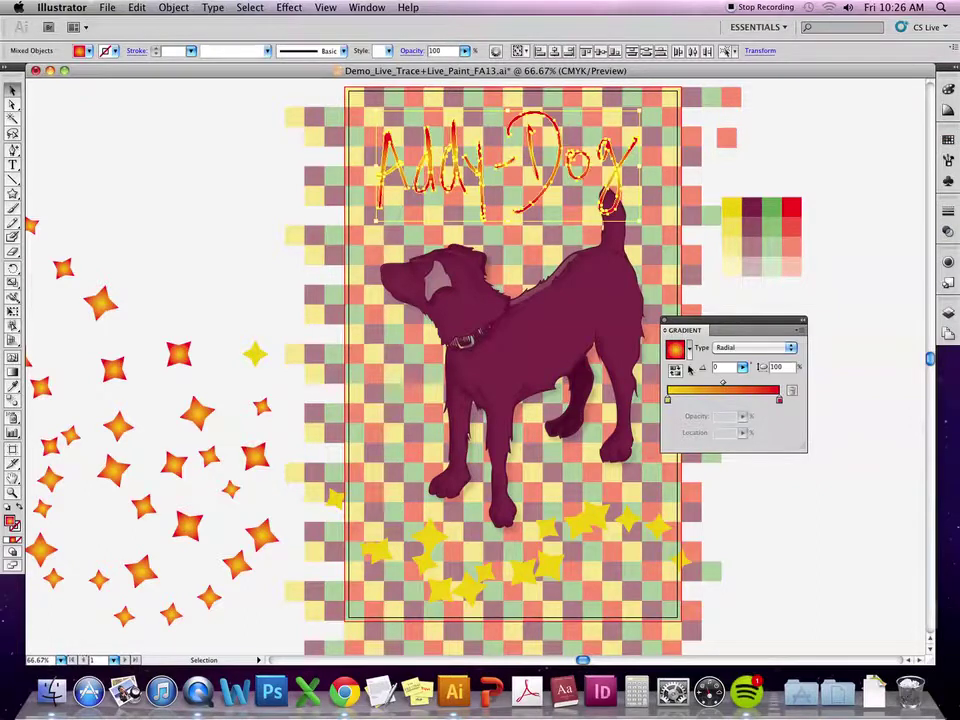
Set the lettering gradient's starting colour to the light teal swatch and place that stop at the very start of the ramp.
double_click(668, 397)
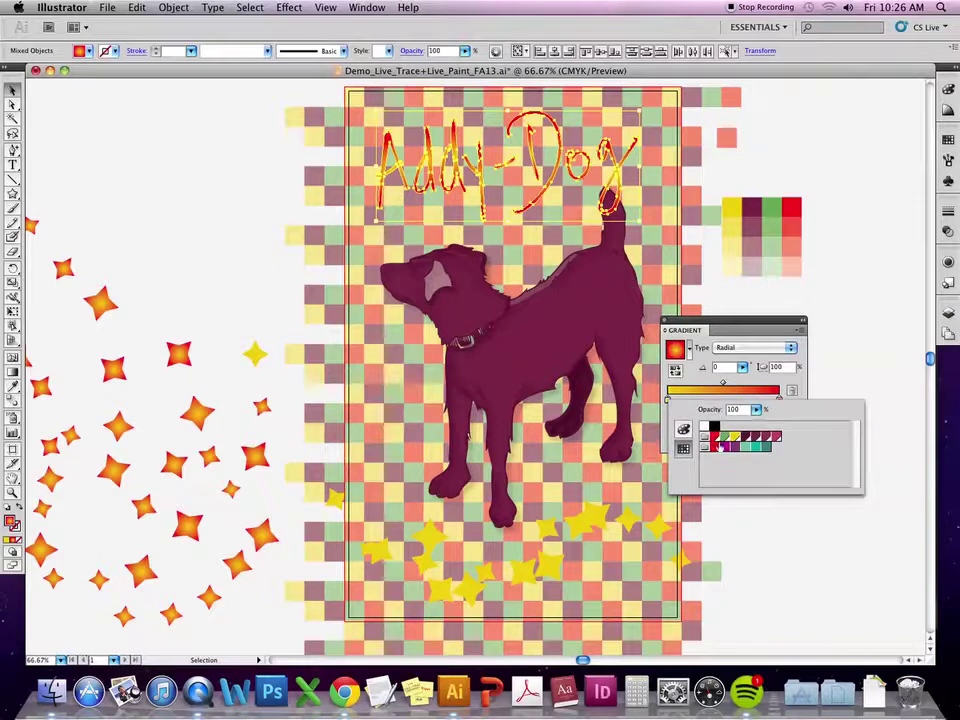
left_click(767, 449)
left_click(779, 401)
double_click(779, 401)
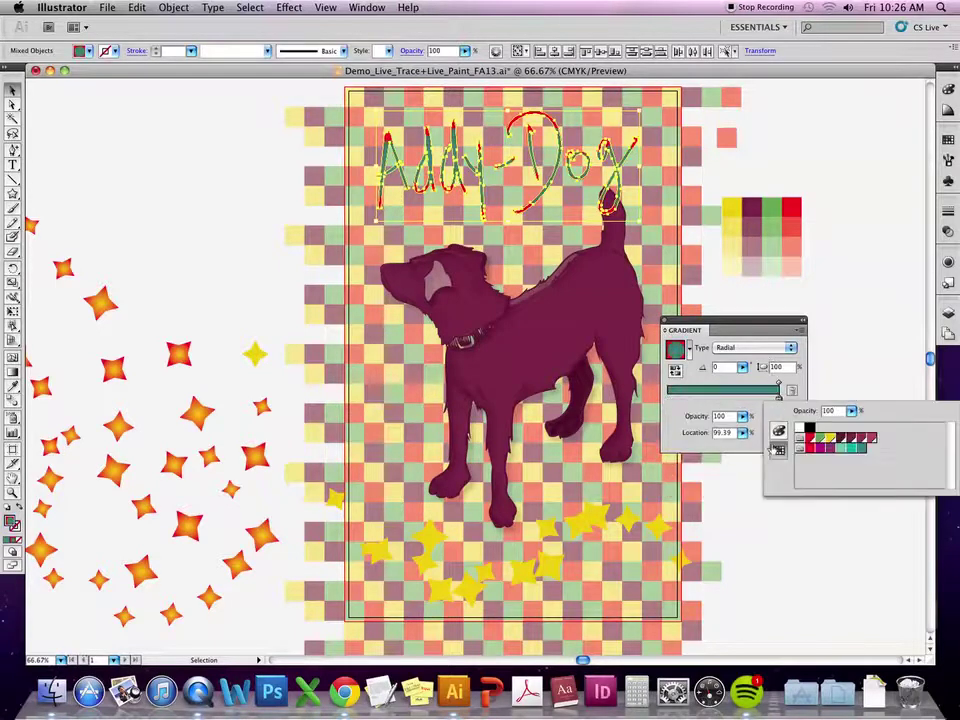
left_click(841, 451)
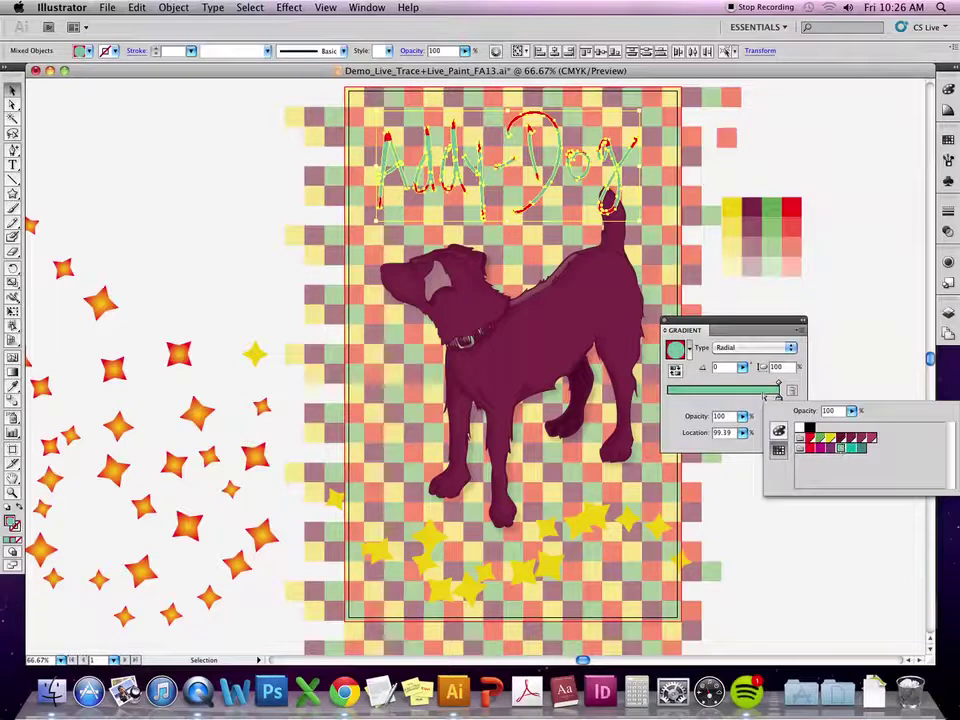
left_click(778, 388)
key("super+z")
key("super+z")
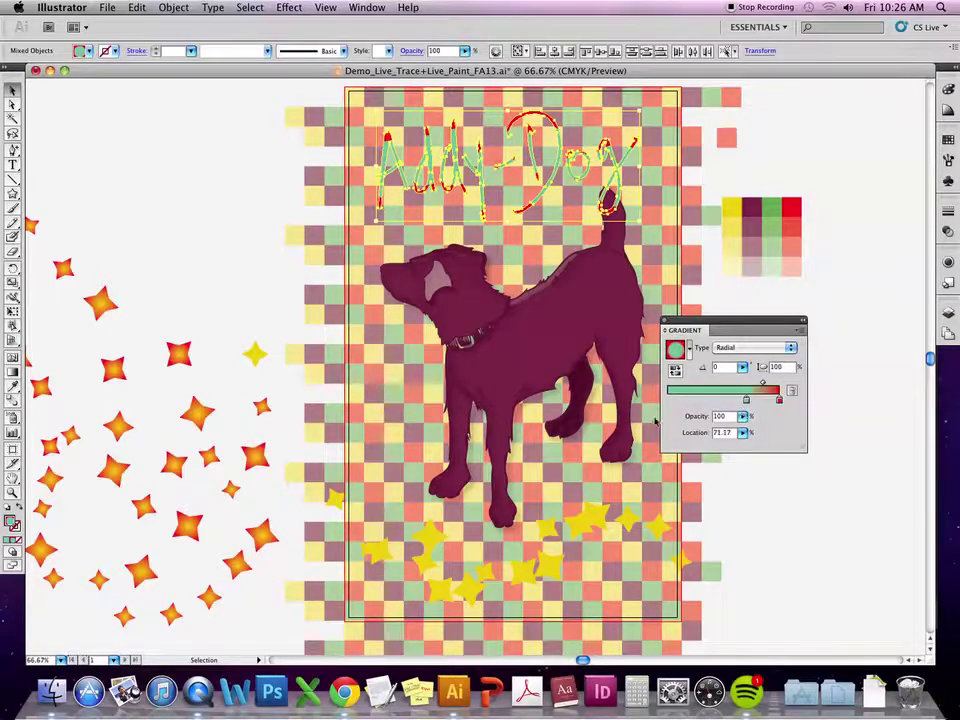
left_click(668, 401)
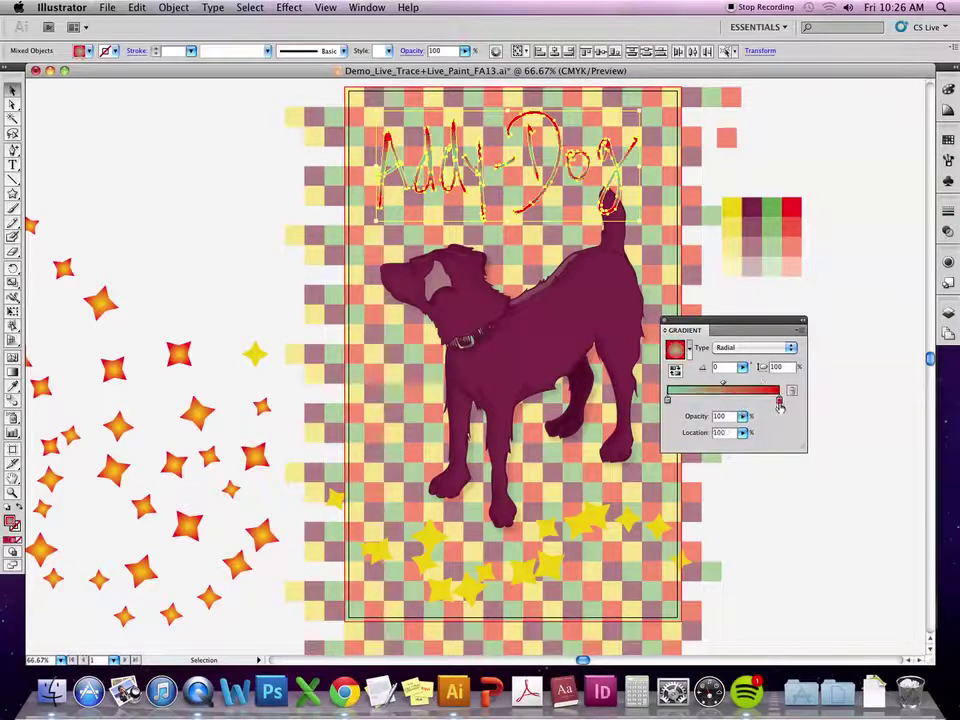
Set the gradient's end colour to the dark teal swatch, change its type to Linear and deselect the lettering.
double_click(781, 401)
left_click(863, 451)
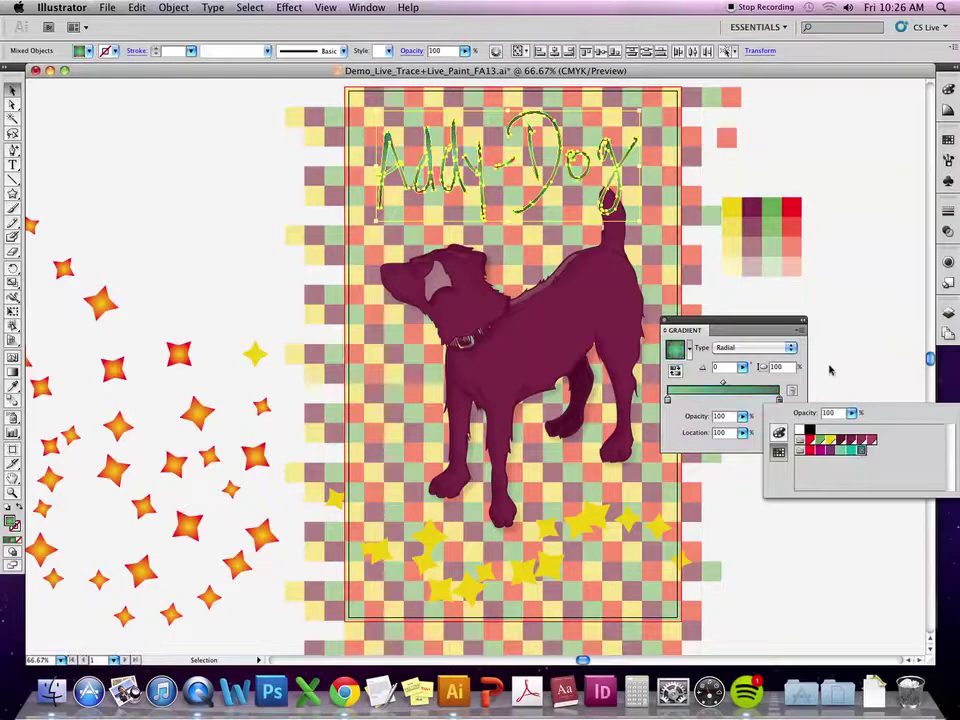
left_click(799, 384)
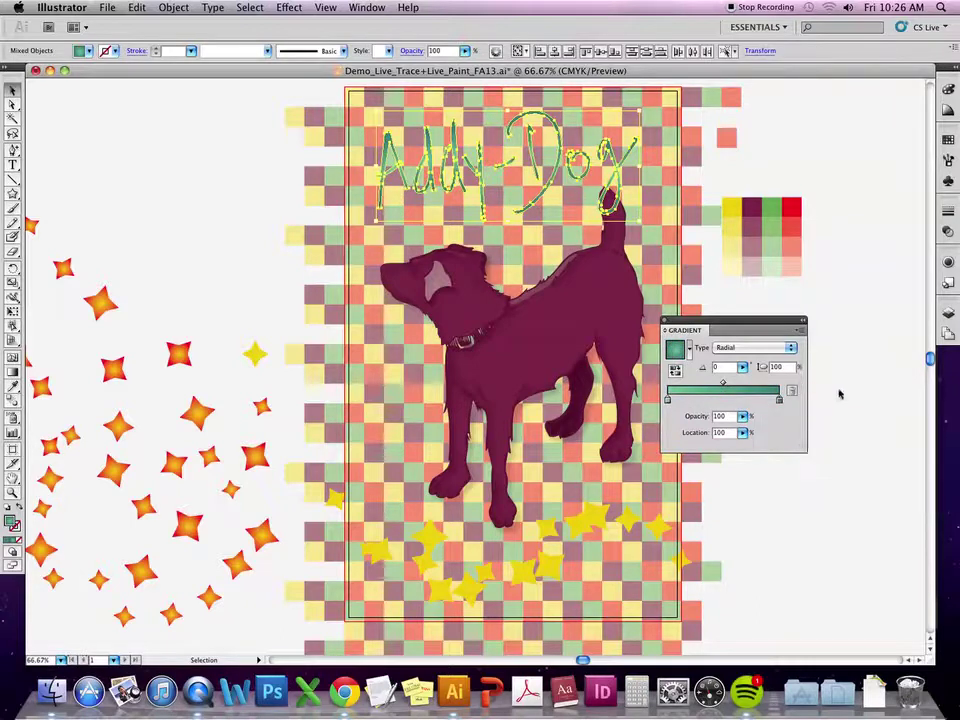
left_click(792, 348)
left_click(750, 332)
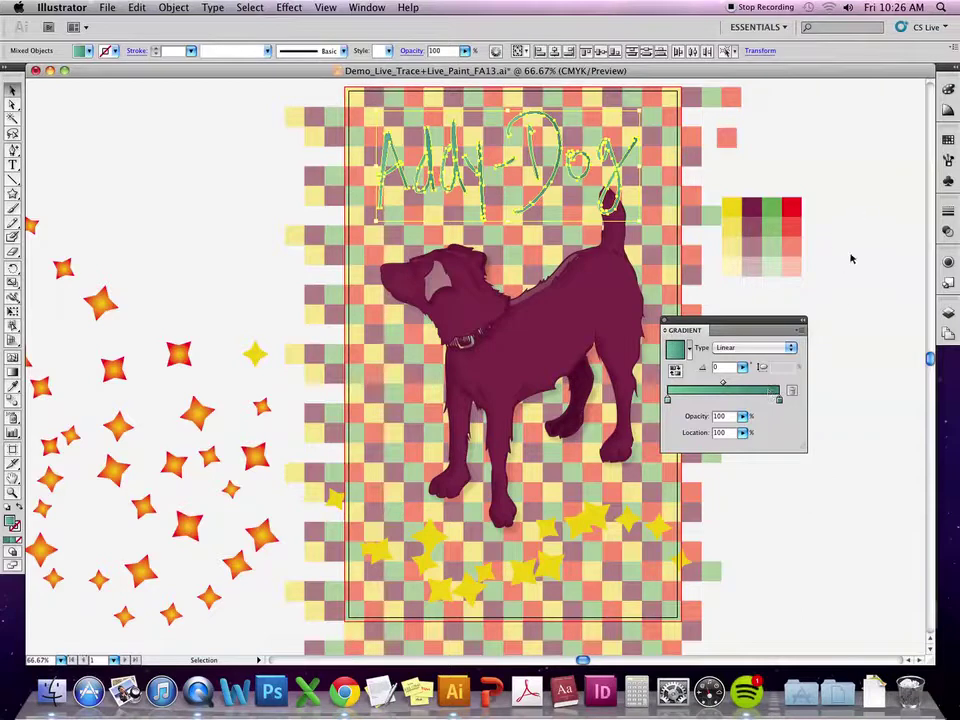
left_click(831, 313)
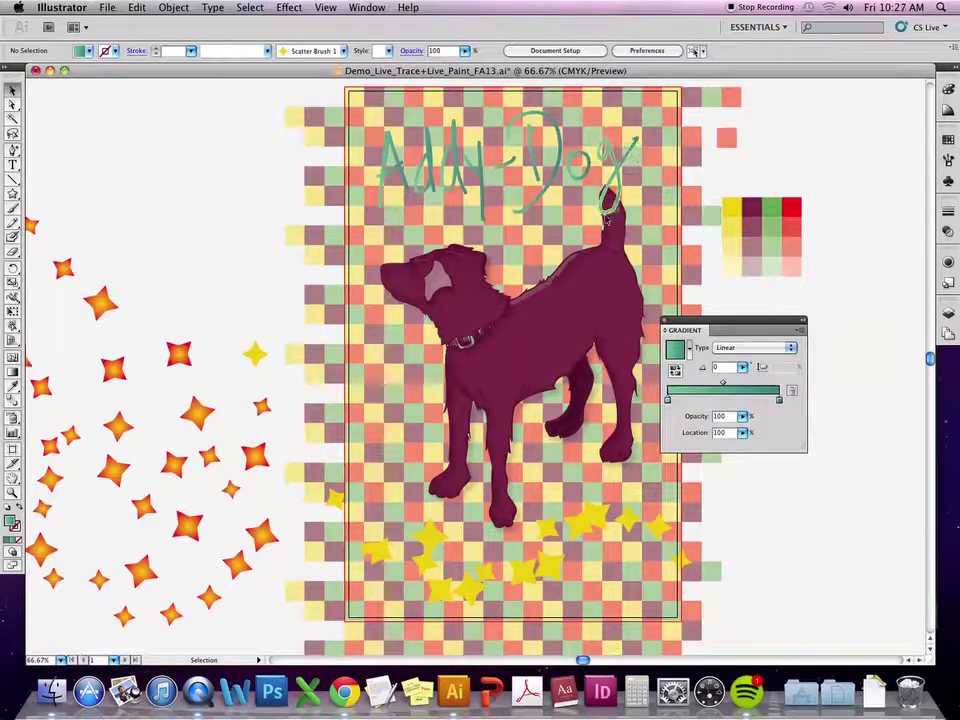
Expand the fill of the whole "Addy-Dog" lettering, specifying 255 objects for the gradient.
mouse_move(670, 119)
left_mouse_down()
mouse_move(521, 146)
mouse_move(364, 142)
left_mouse_up()
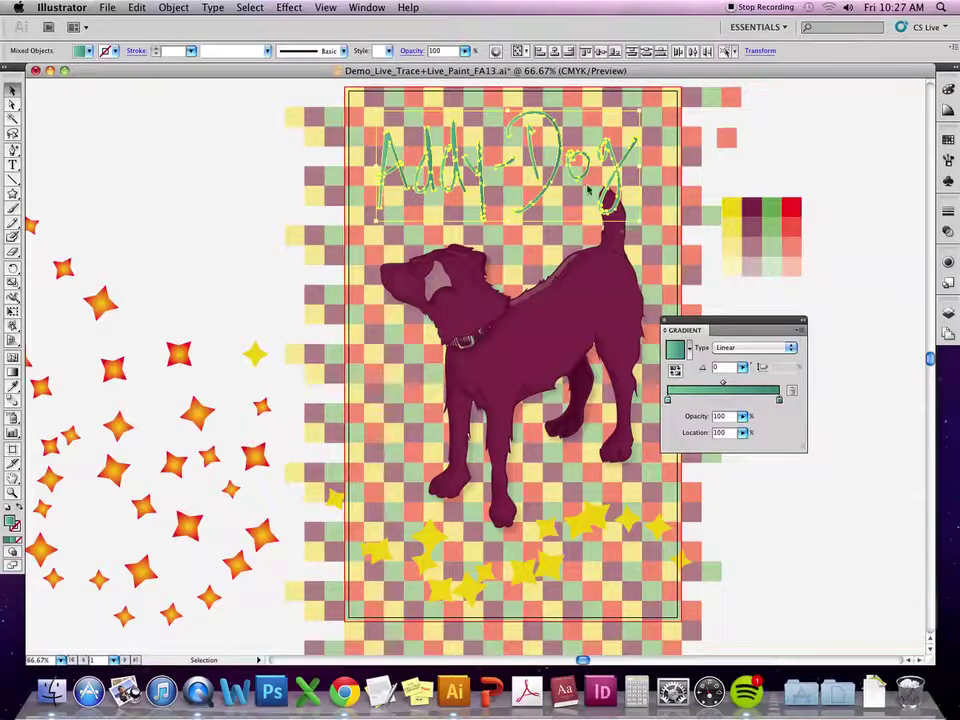
left_click(173, 7)
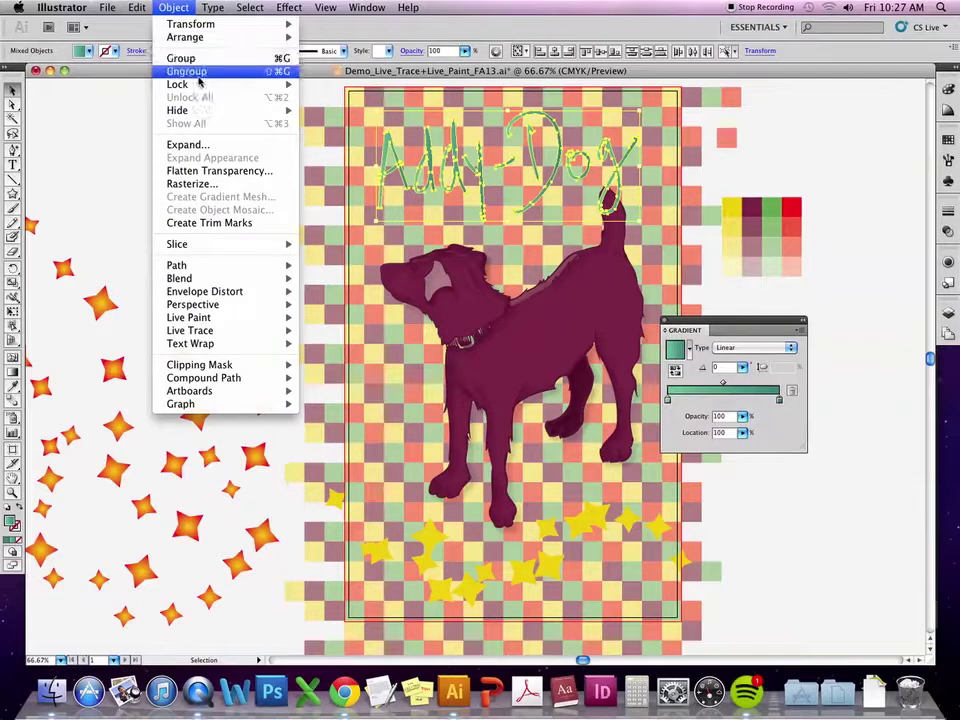
left_click(206, 148)
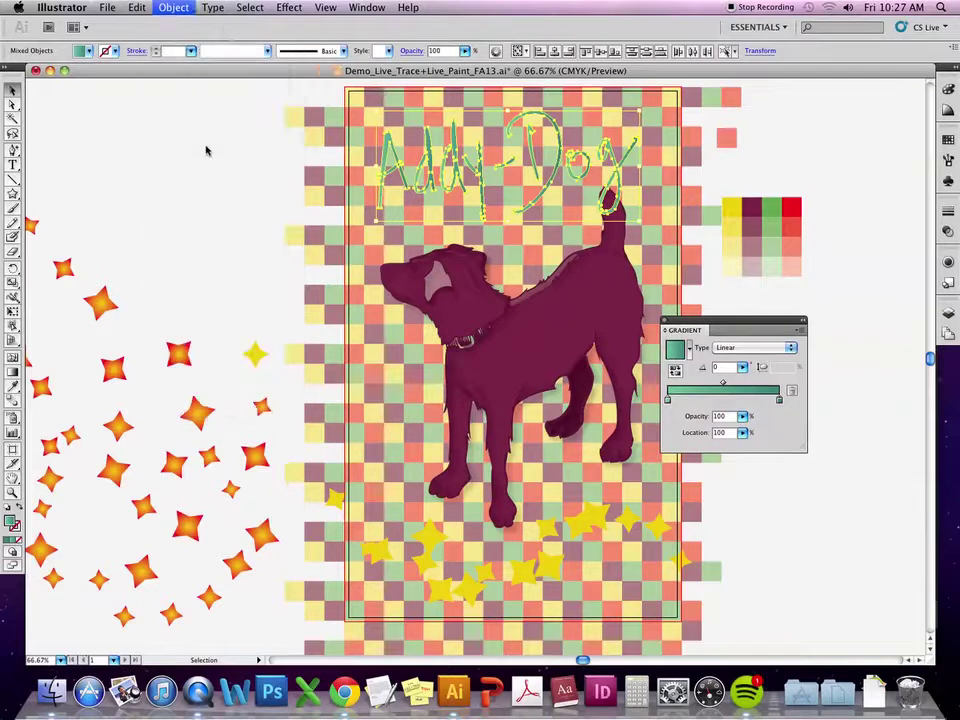
left_click_drag(533, 198, 478, 301)
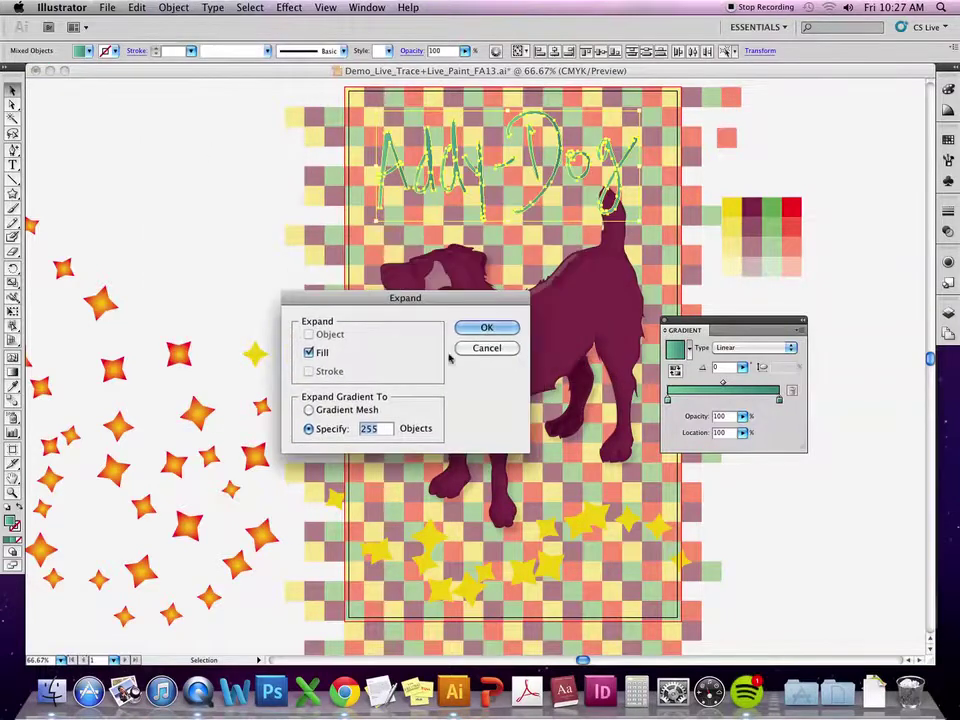
left_click(489, 328)
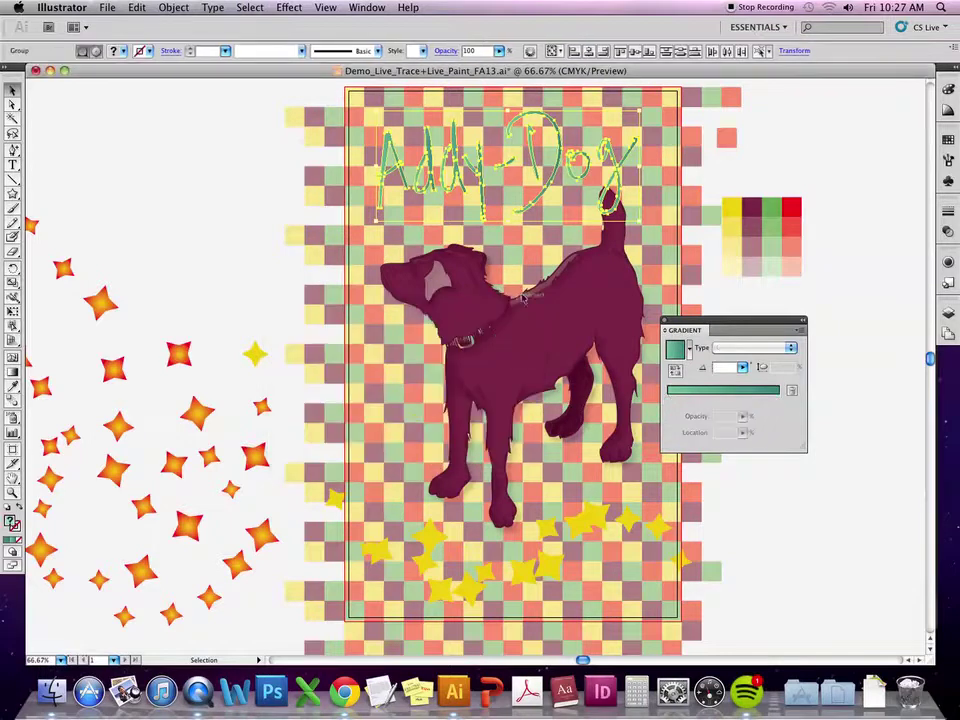
Check how the expanded lettering is grouped by selecting the letter g, and reselect the whole lettering.
left_click(645, 111)
left_click(400, 216)
left_click(620, 152)
left_click(625, 145)
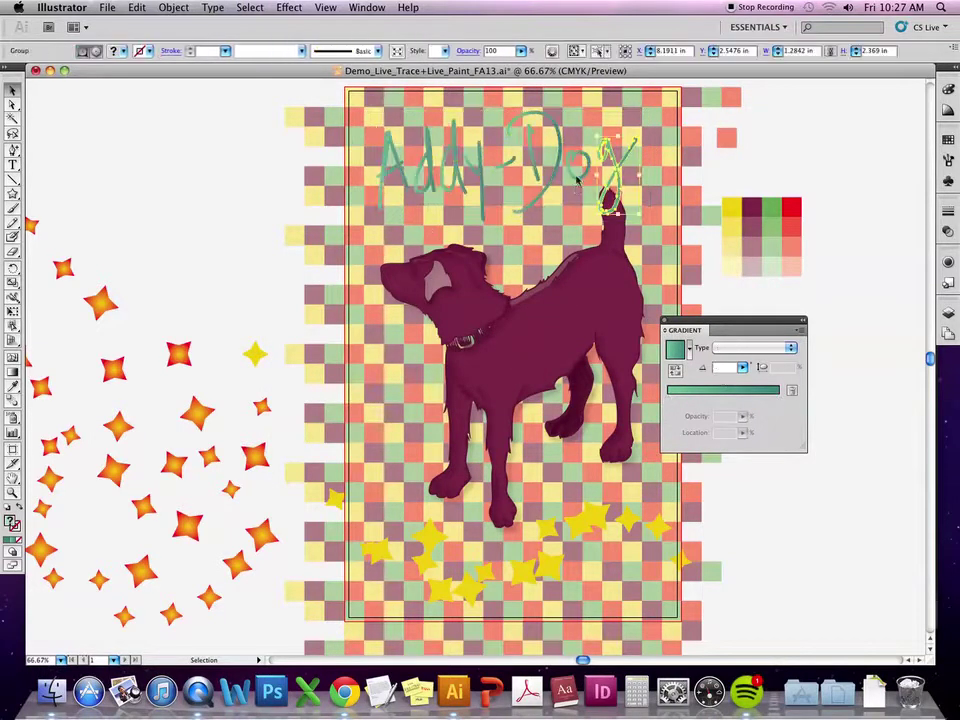
left_click(653, 118)
left_click(452, 160)
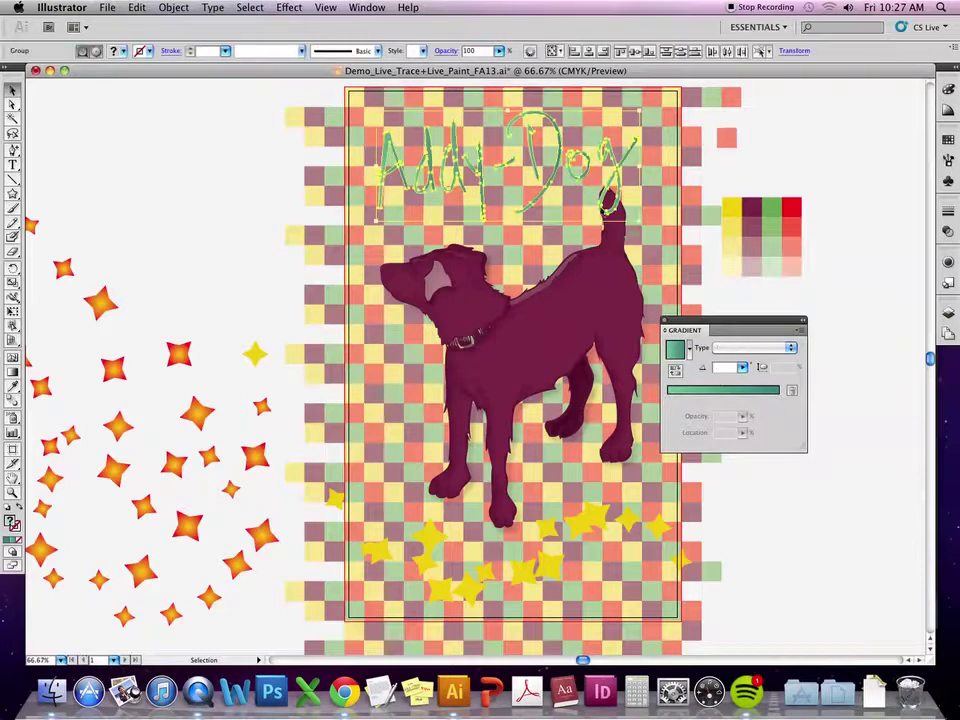
left_click(196, 7)
left_click(221, 146)
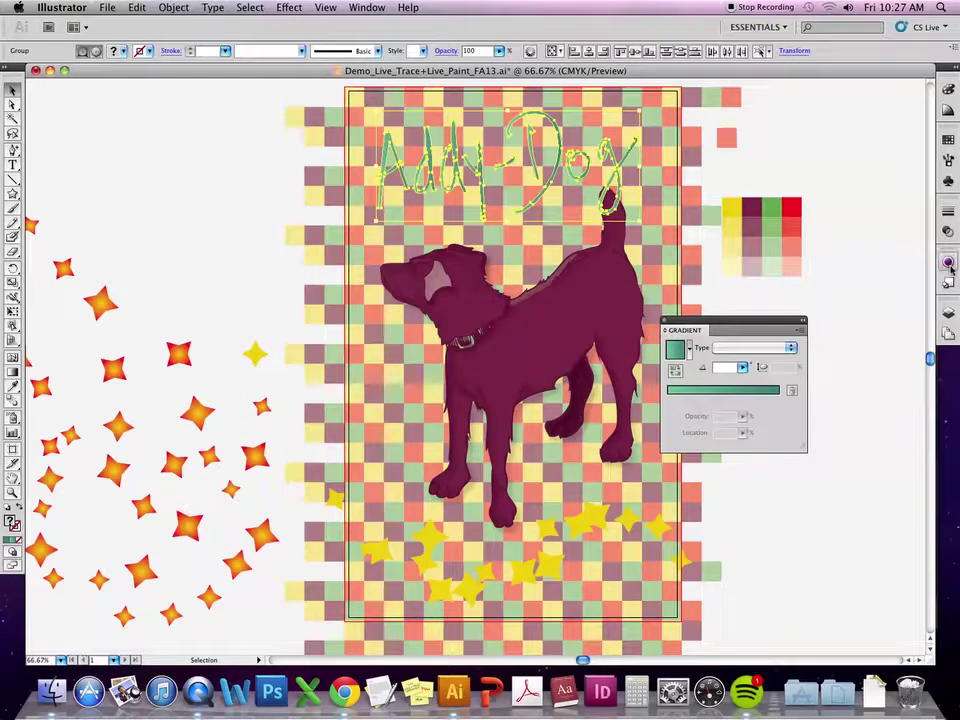
Save the teal linear gradient as a new swatch and apply it to all the "Addy-Dog" lettering.
left_click(948, 138)
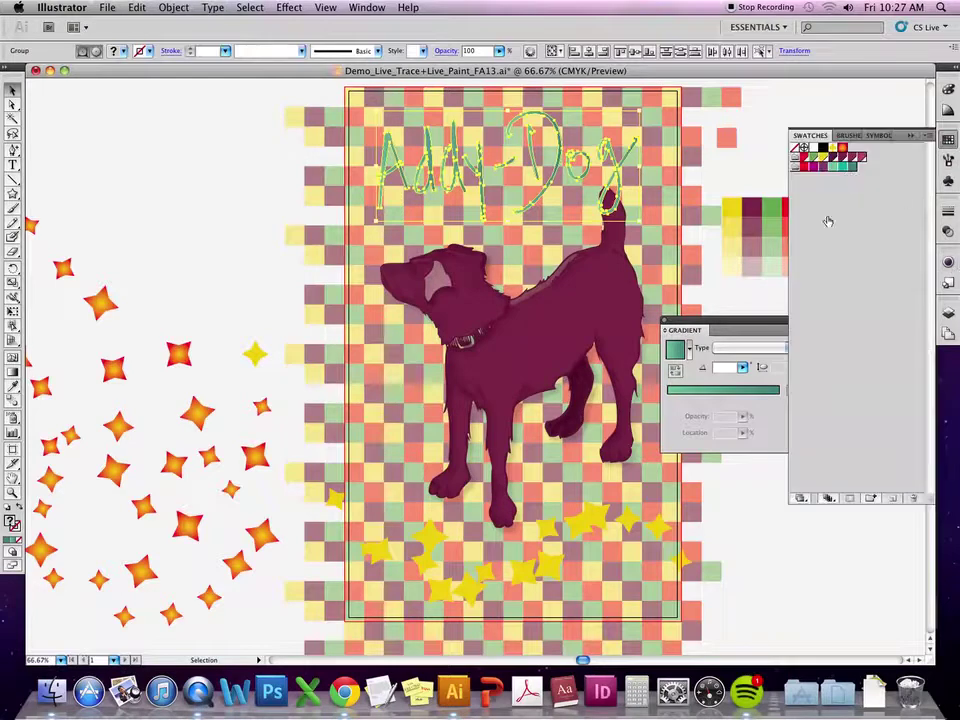
left_click(736, 318)
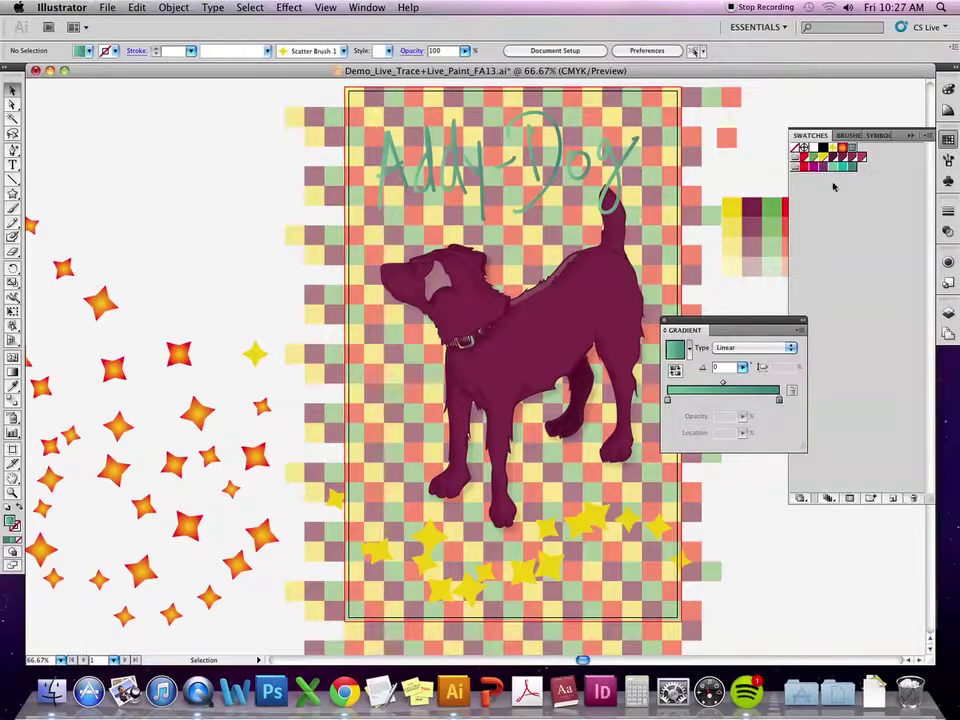
left_click_drag(497, 76, 266, 160)
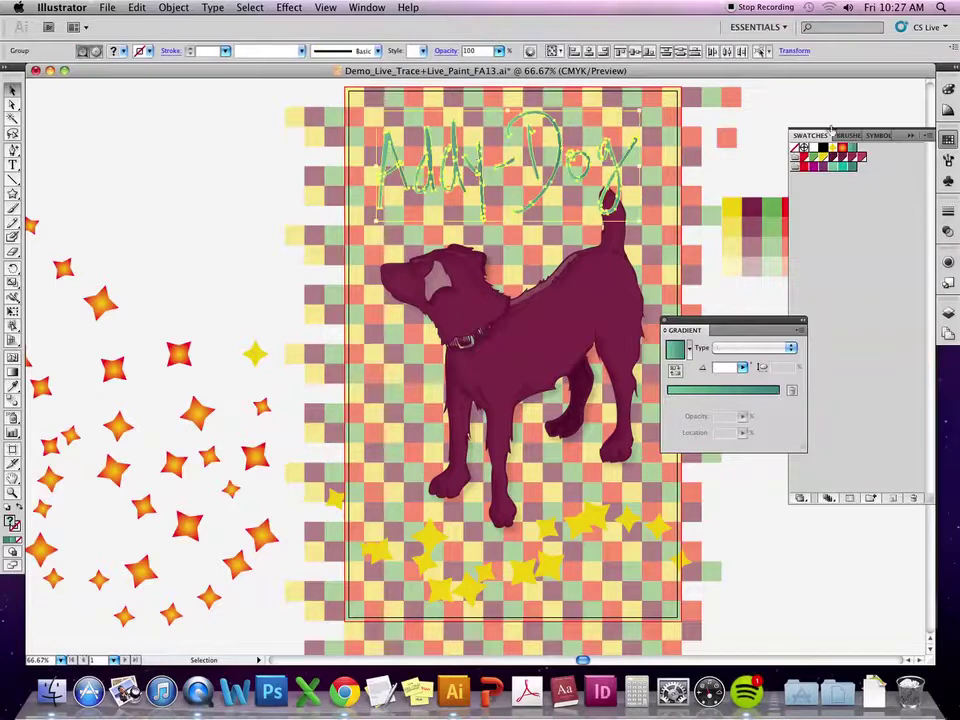
left_click(722, 160)
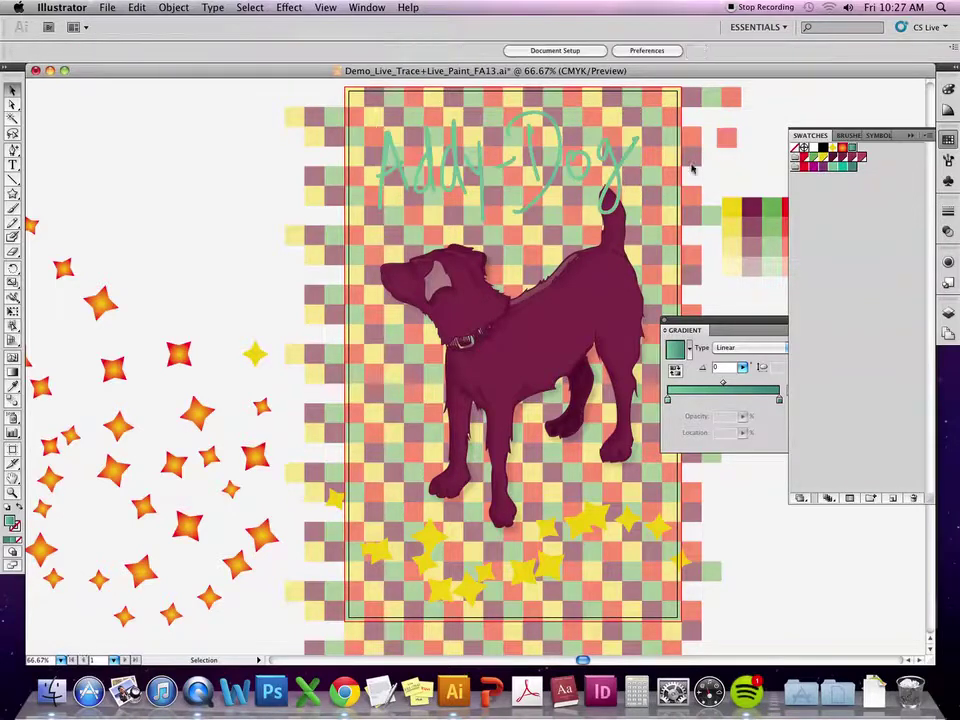
Set the lettering gradient's angle to 90 degrees and deselect the lettering.
left_click_drag(510, 90, 292, 166)
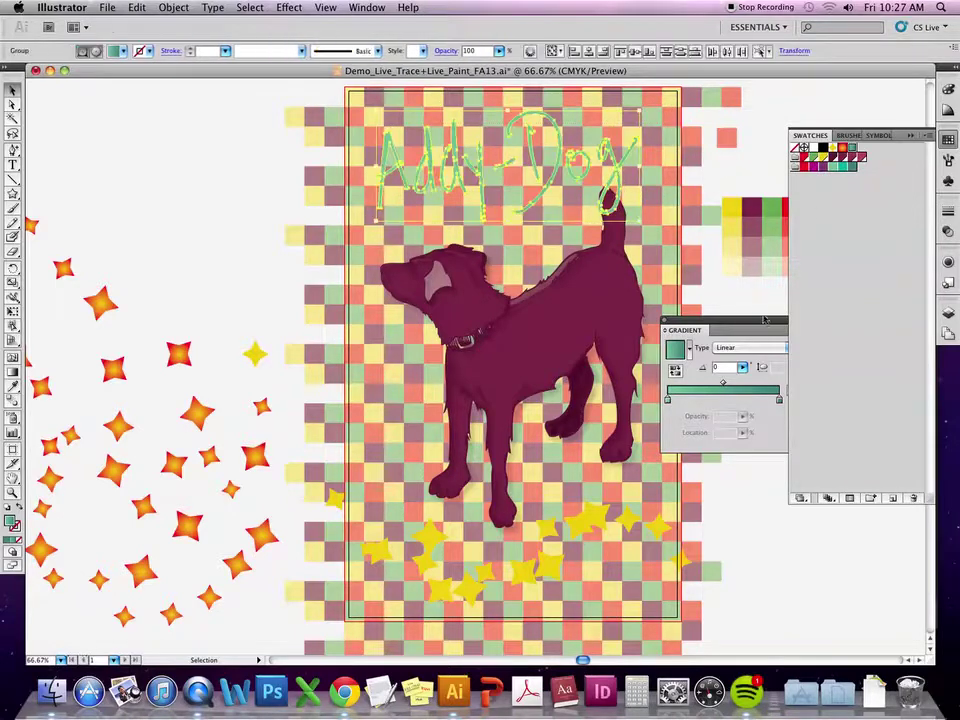
left_click(718, 368)
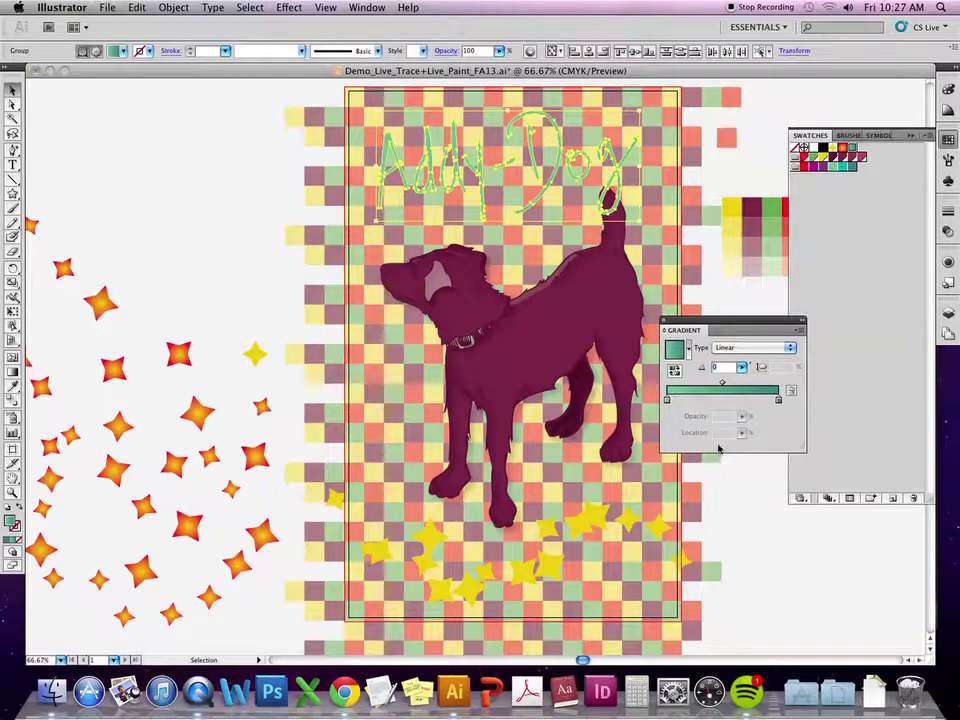
type("90")
key("Return")
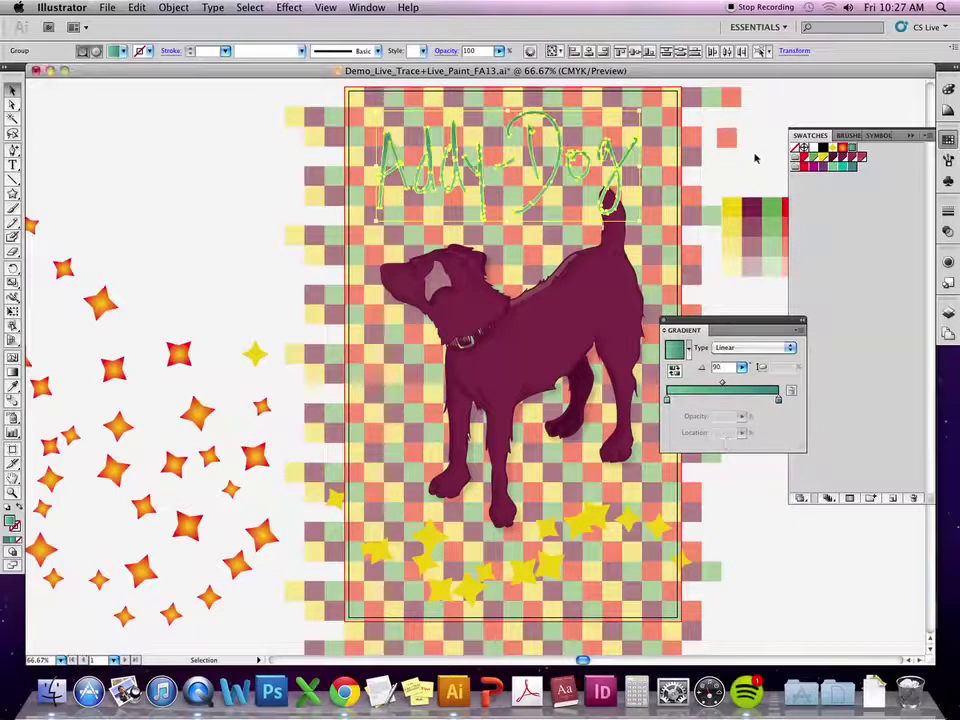
left_click(758, 176)
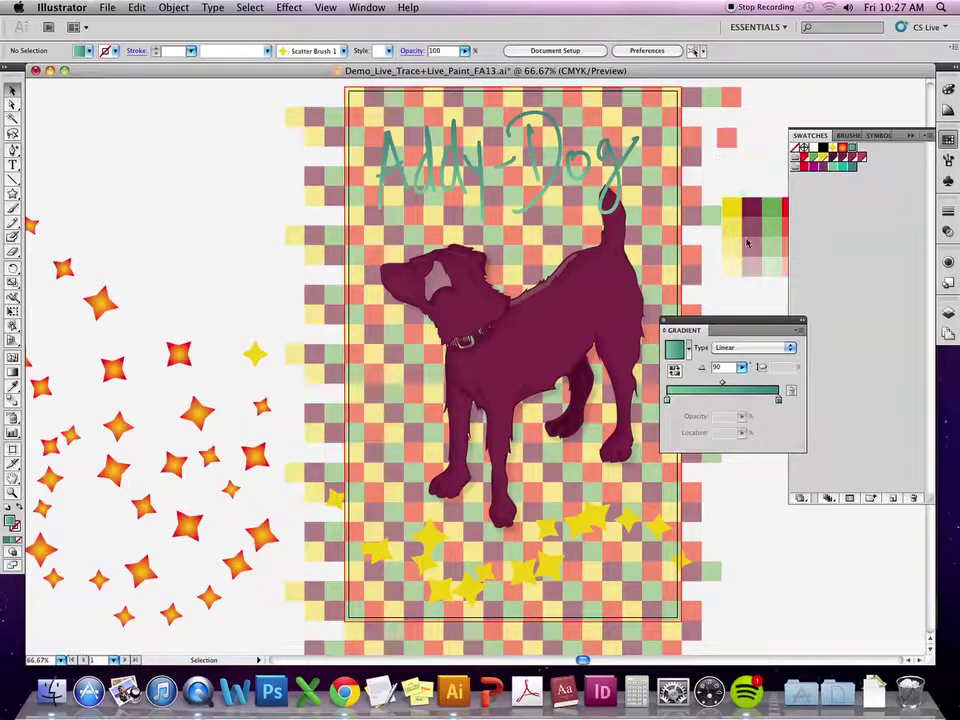
Set the opacity of the teal gradient's starting stop to 0% and save the result as a new swatch.
double_click(668, 400)
left_click(690, 399)
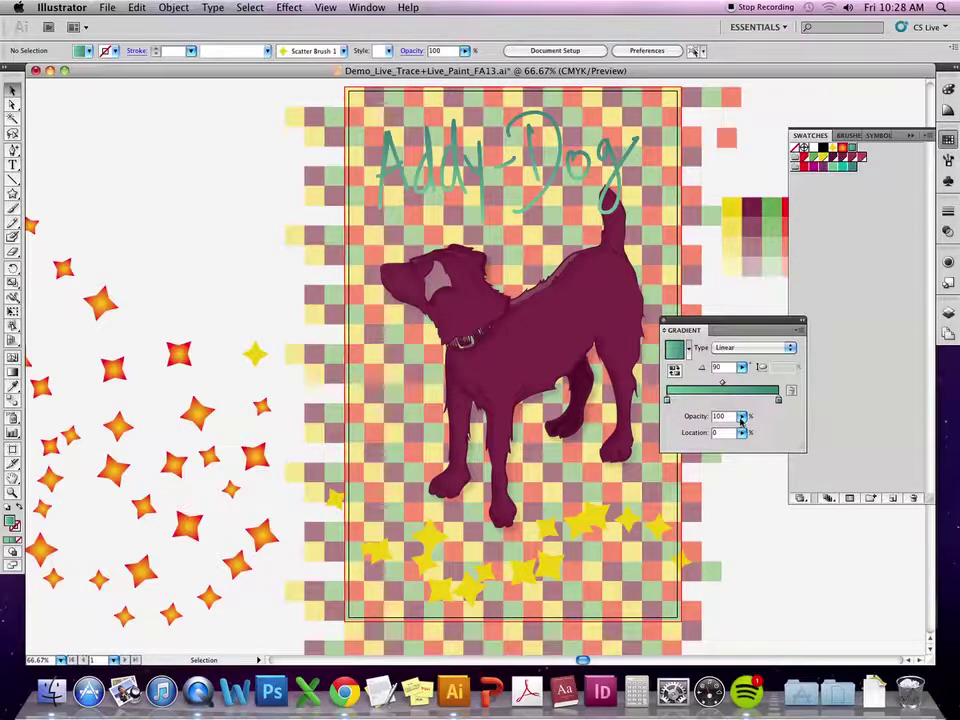
left_click(741, 418)
left_click_drag(741, 432, 672, 435)
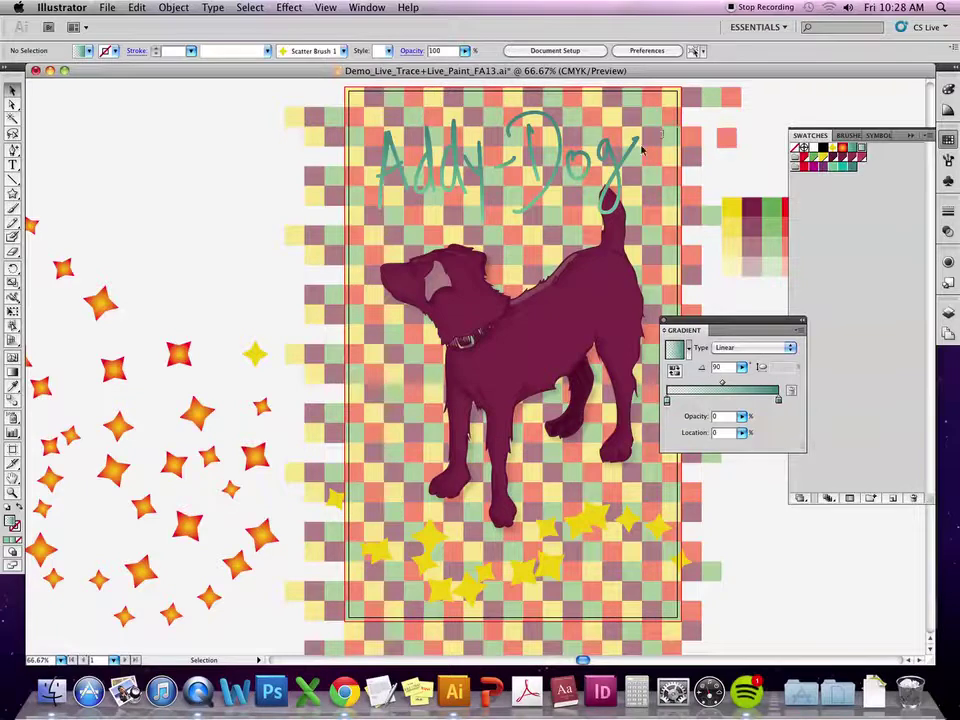
Apply the transparent teal gradient swatch to the whole "Addy-Dog" lettering, deselect it and inspect the fade up close.
left_click_drag(290, 100, 400, 175)
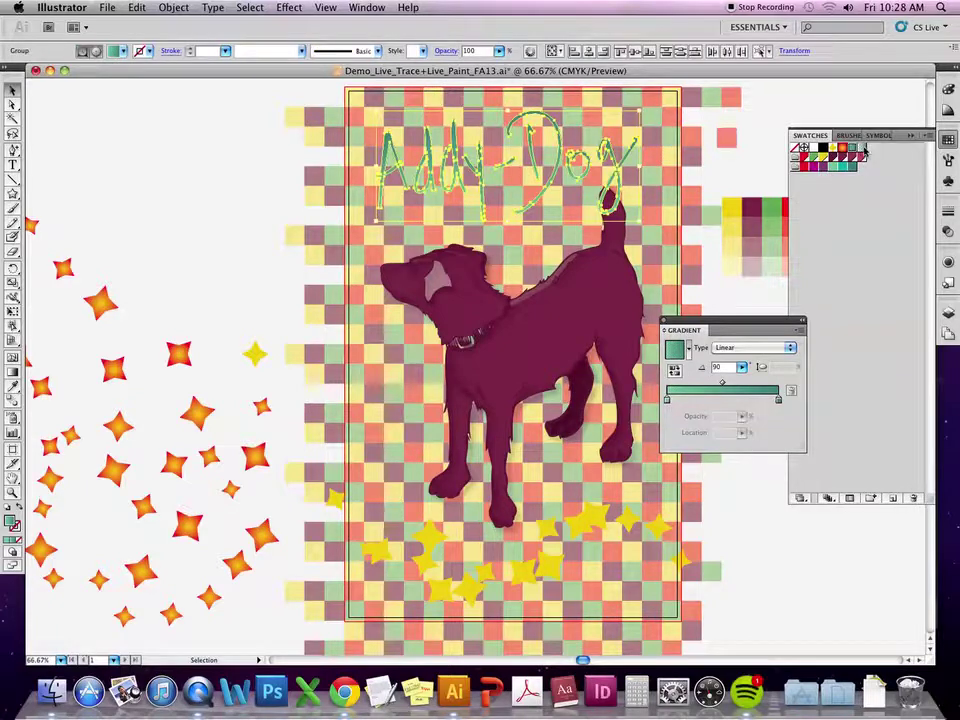
left_click(712, 264)
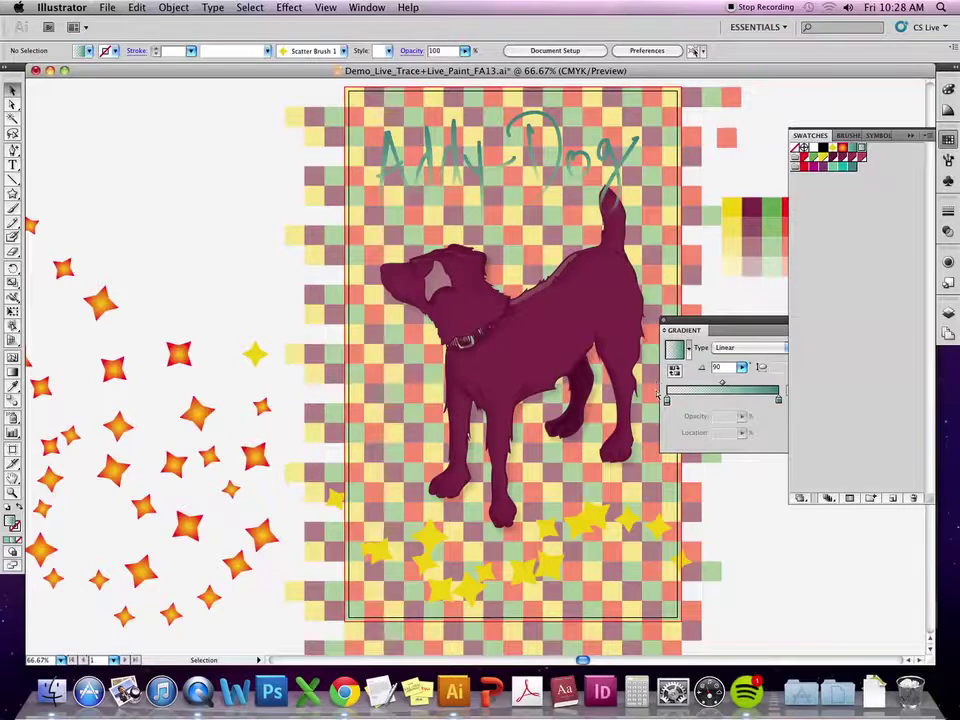
key("super+equal")
key("super+equal")
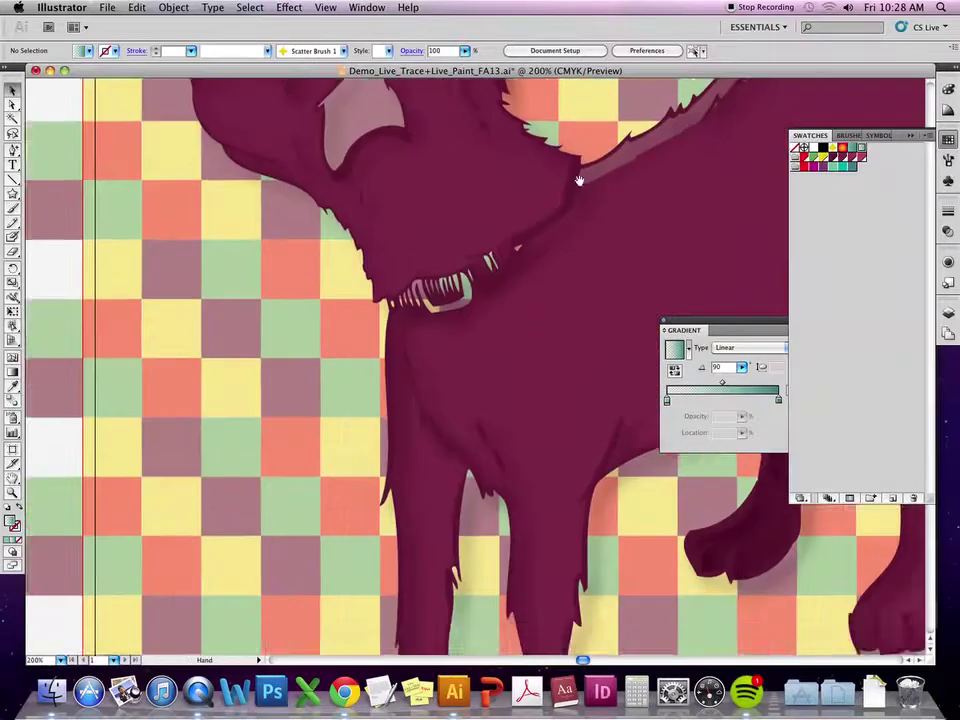
scroll(583, 214, "up", 15)
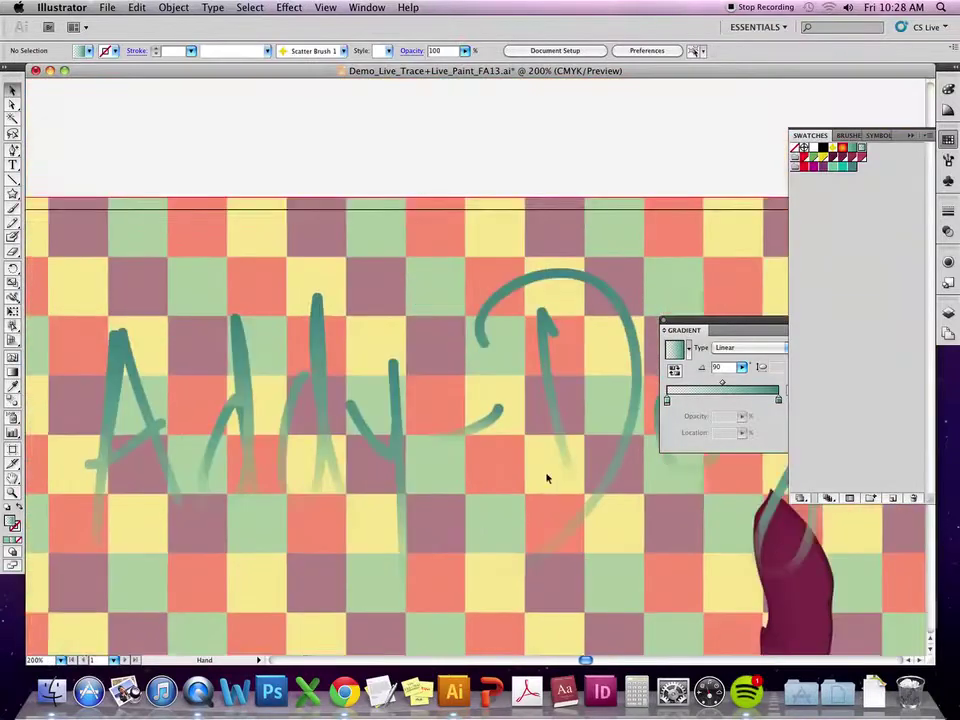
left_click_drag(547, 478, 528, 420)
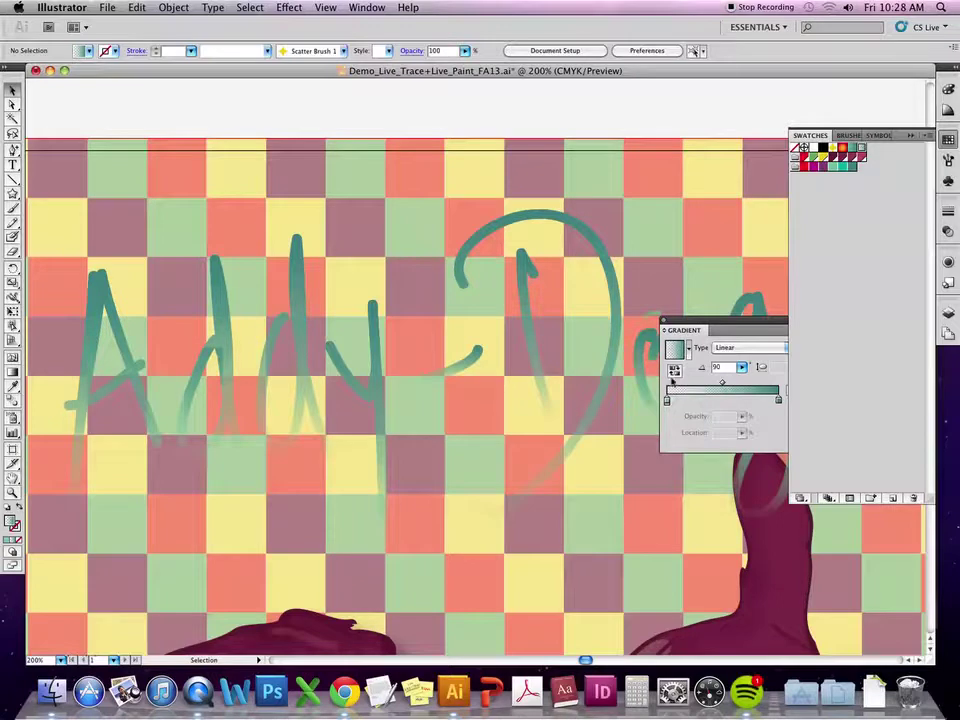
Recolour the gradient's transparent starting stop dark teal, save it as a new swatch and apply it to the lettering.
double_click(668, 401)
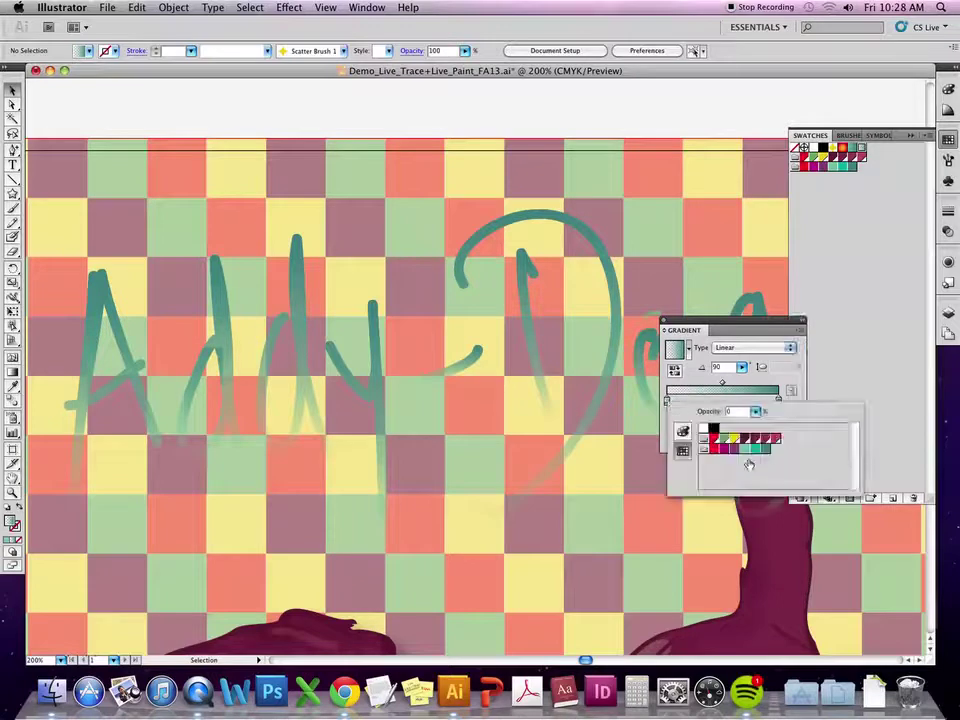
left_click(808, 397)
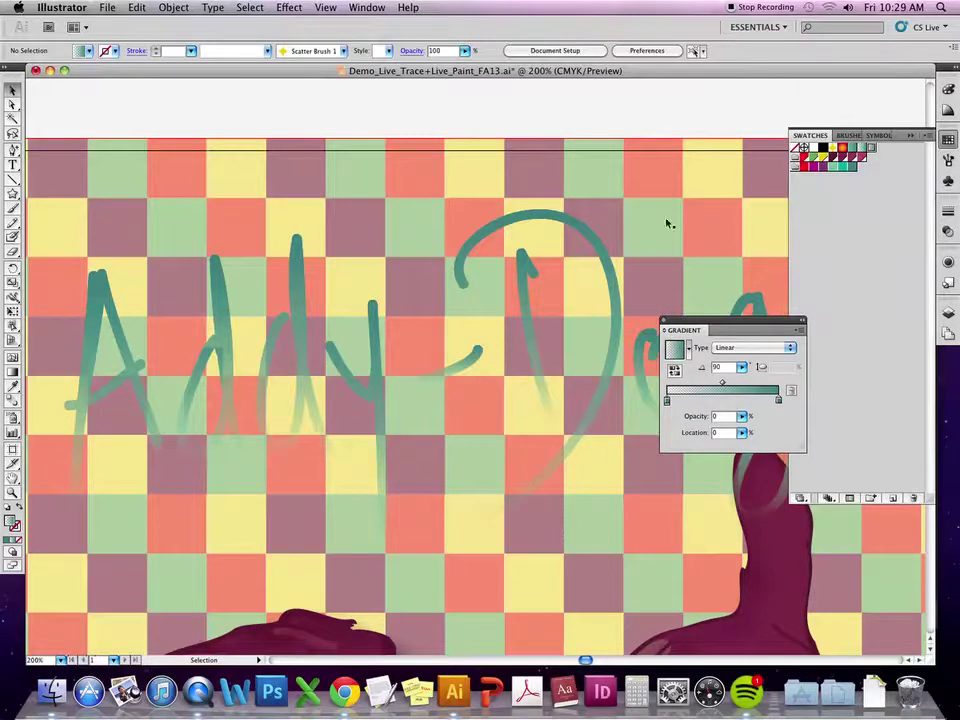
left_click(543, 262)
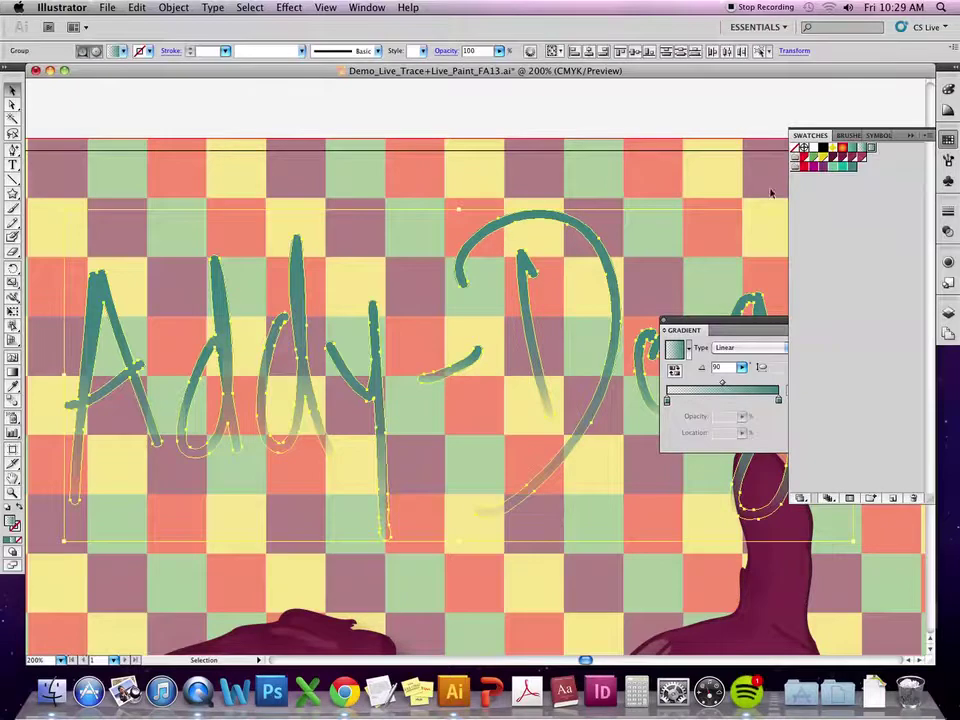
left_click(657, 254)
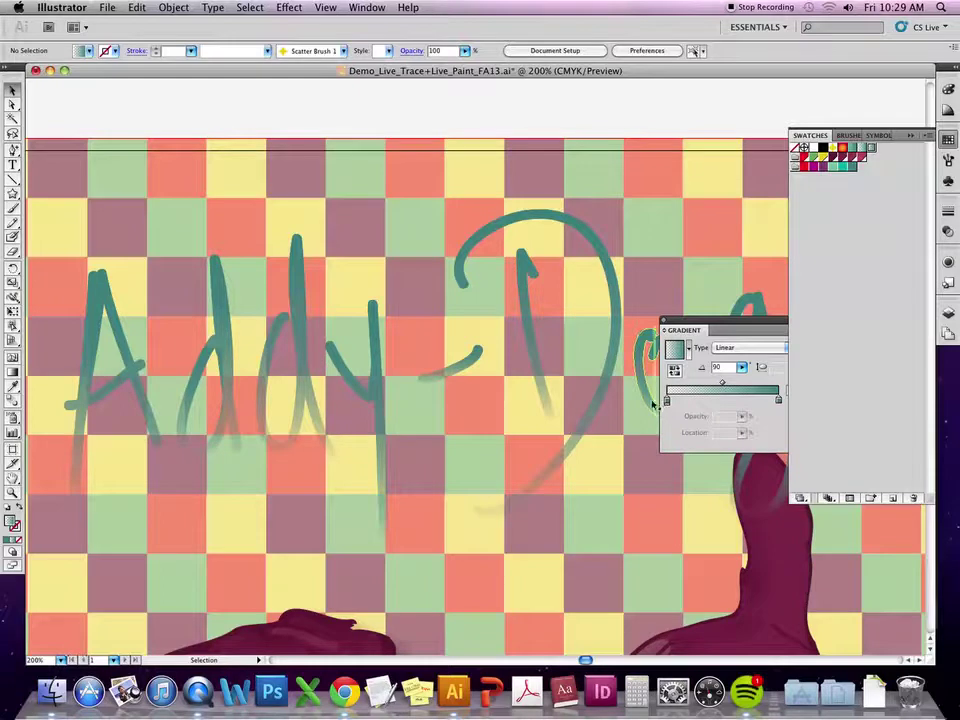
Change the gradient's transparent starting stop to red and save the result as a new swatch.
double_click(666, 401)
left_click(713, 441)
key("Return")
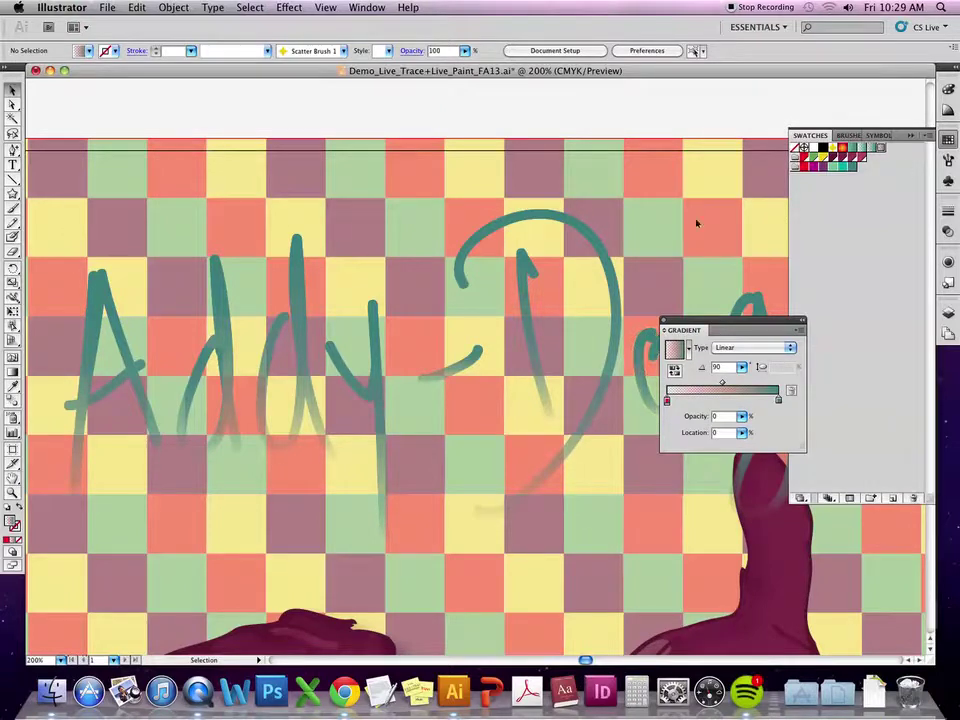
Apply the transparent red-to-teal gradient swatch to the whole "Addy-Dog" lettering and deselect it.
mouse_move(71, 231)
left_mouse_down()
mouse_move(427, 352)
mouse_move(823, 381)
left_mouse_up()
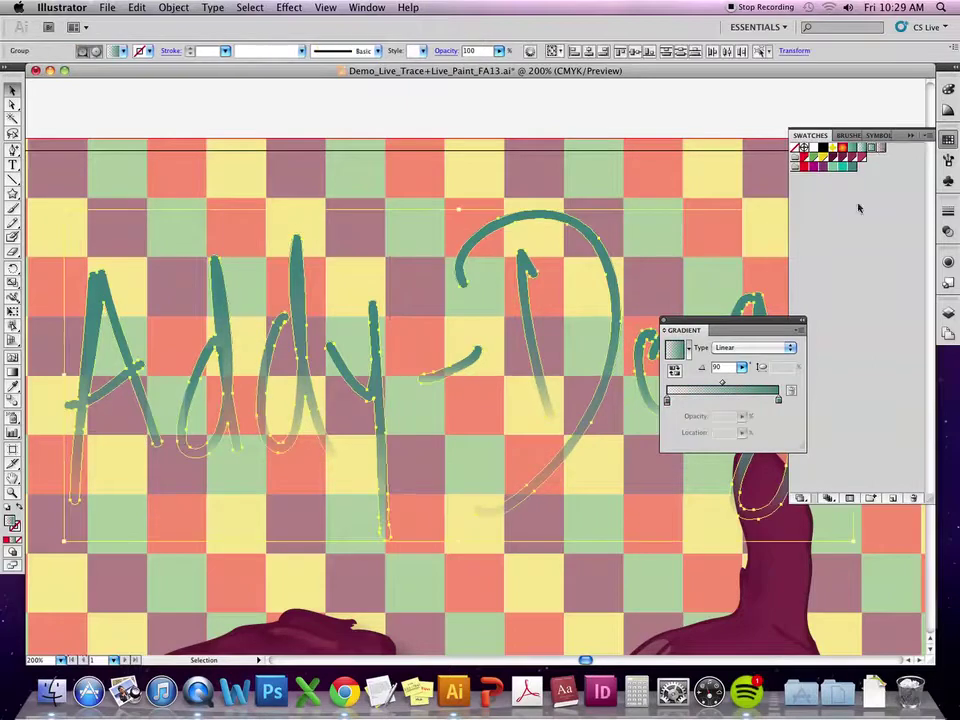
left_click(848, 165)
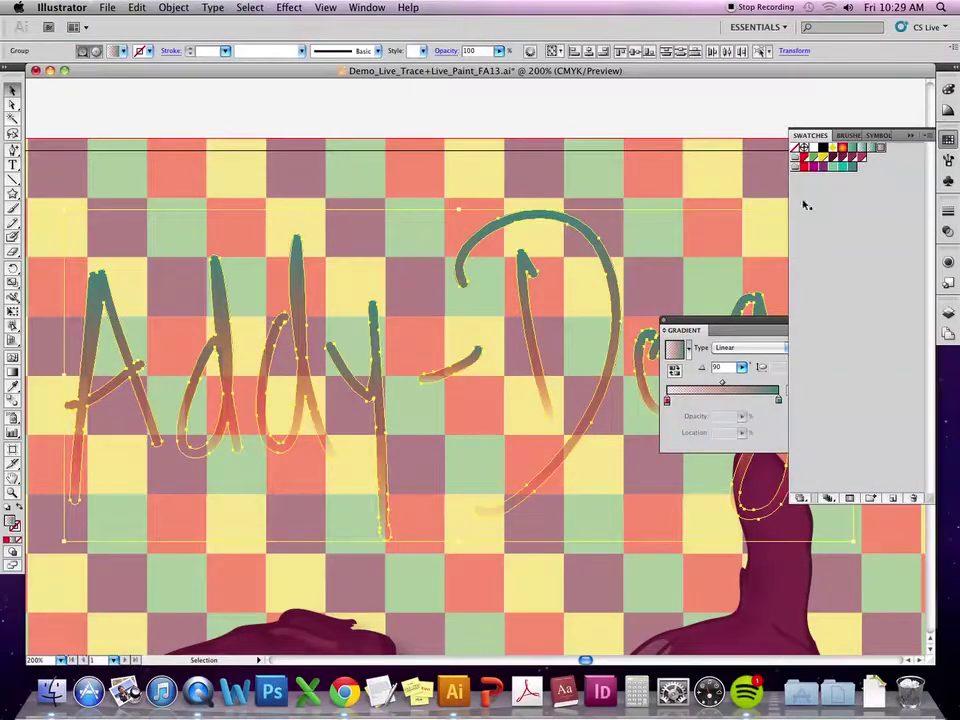
left_click(670, 192)
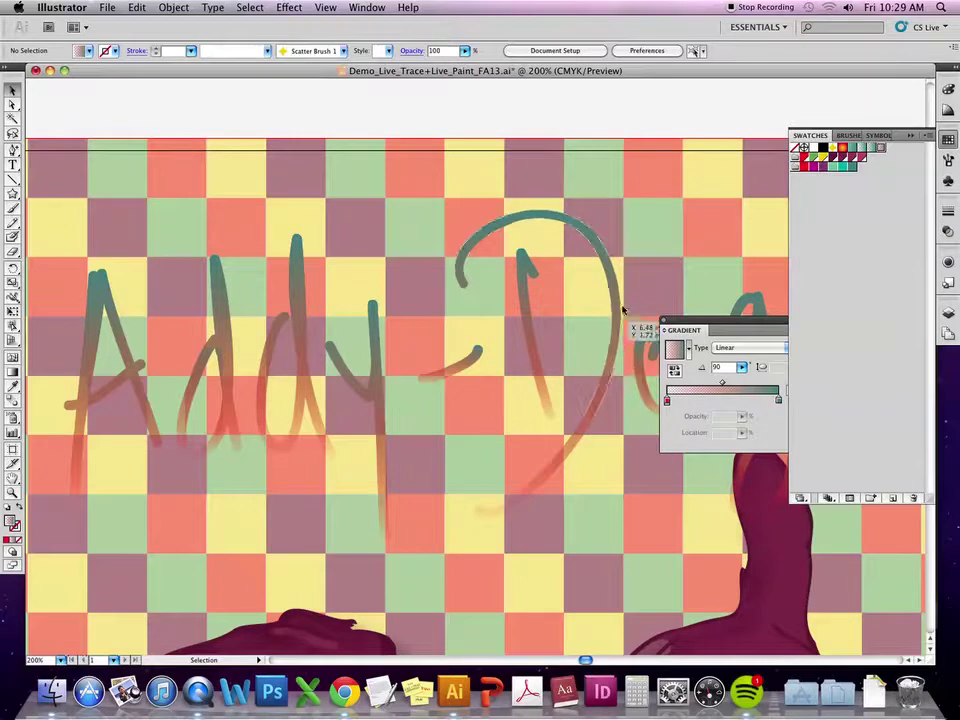
left_click(748, 334)
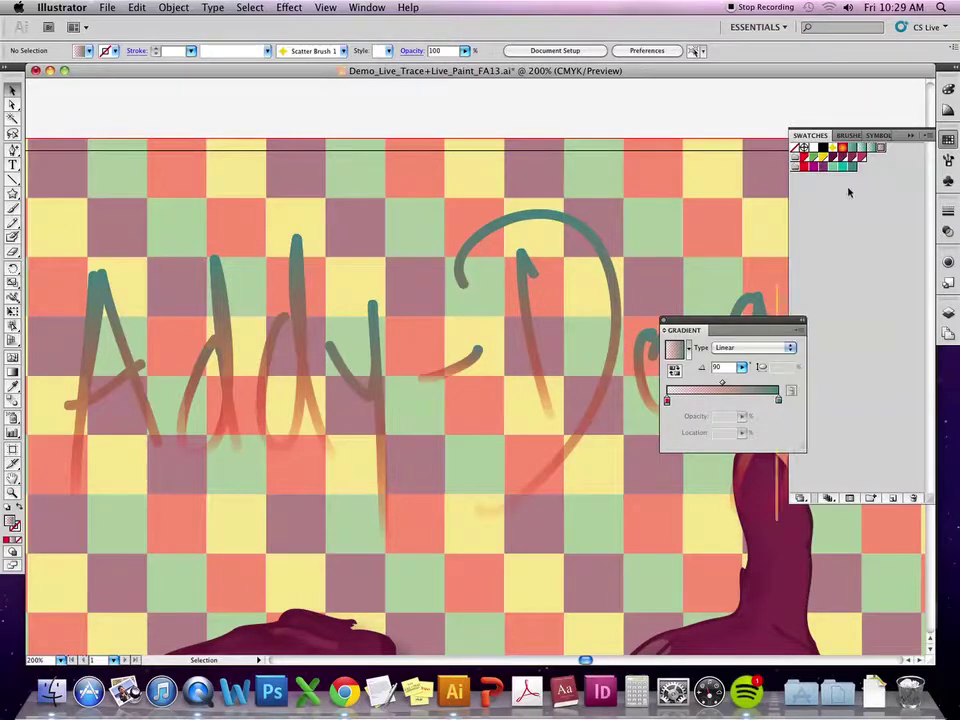